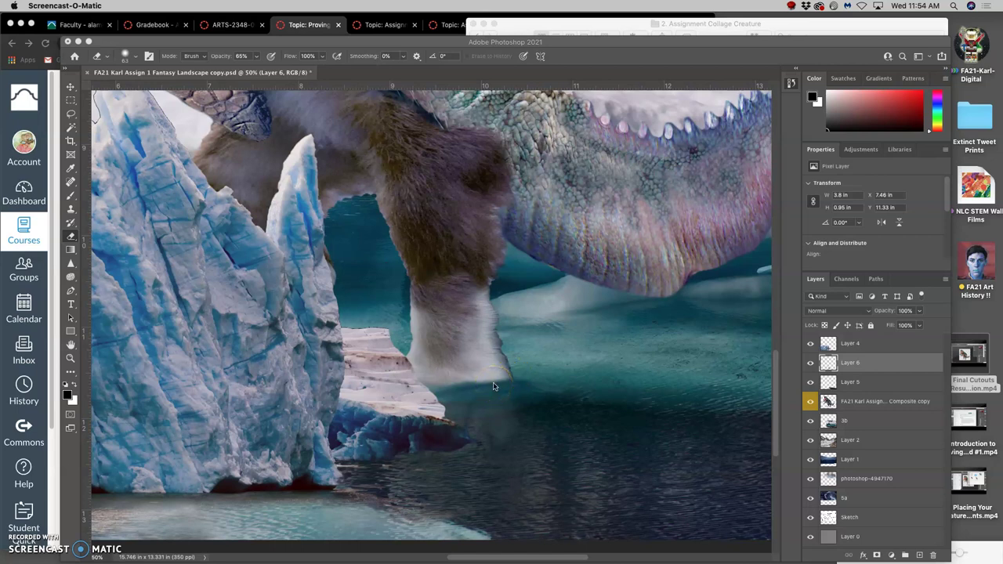
# Examine the whole composite, focusing on how the creature's rear foot meets the ice and water.
pyautogui.click(558, 387)
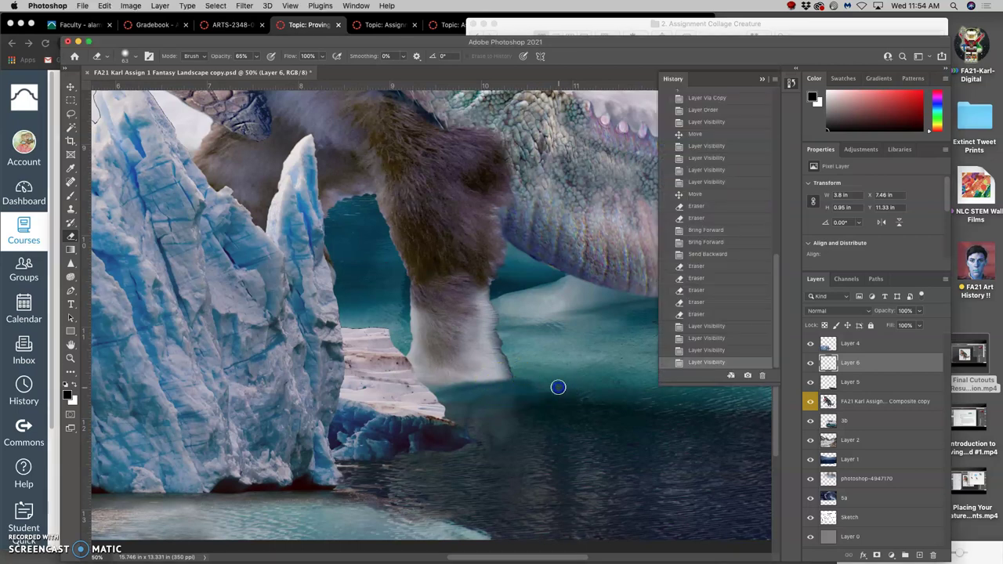
pyautogui.press('super+minus')
pyautogui.press('super+minus')
pyautogui.press('super+minus')
pyautogui.press('super+minus')
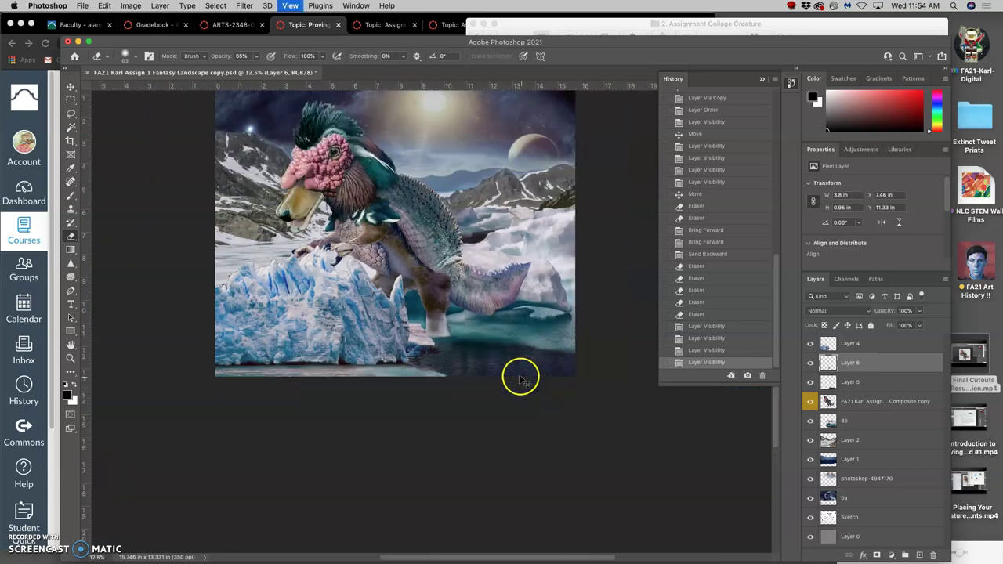
pyautogui.scroll(3, 483, 369)
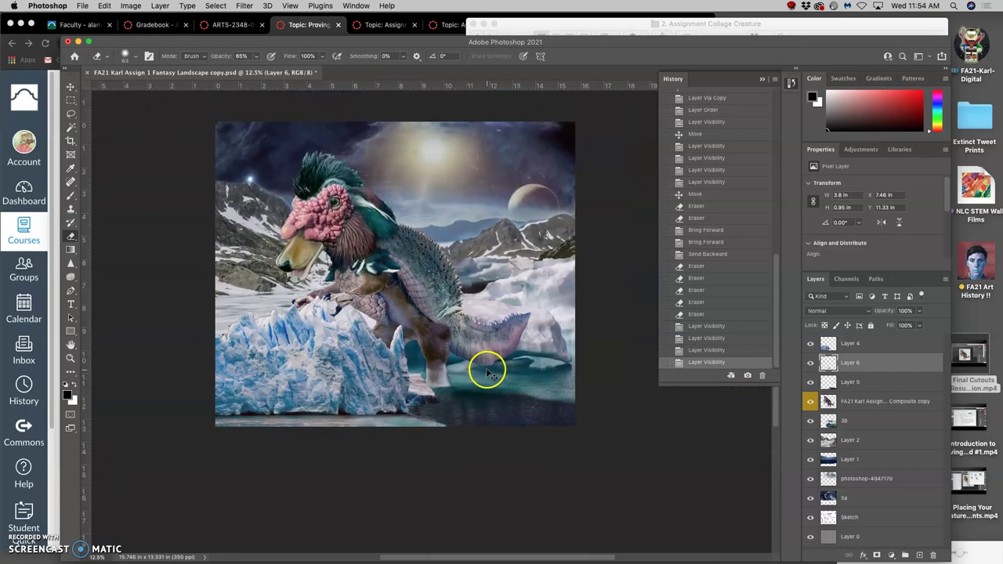
pyautogui.press('super+plus')
pyautogui.press('super+plus')
pyautogui.press('super+plus')
pyautogui.press('super+plus')
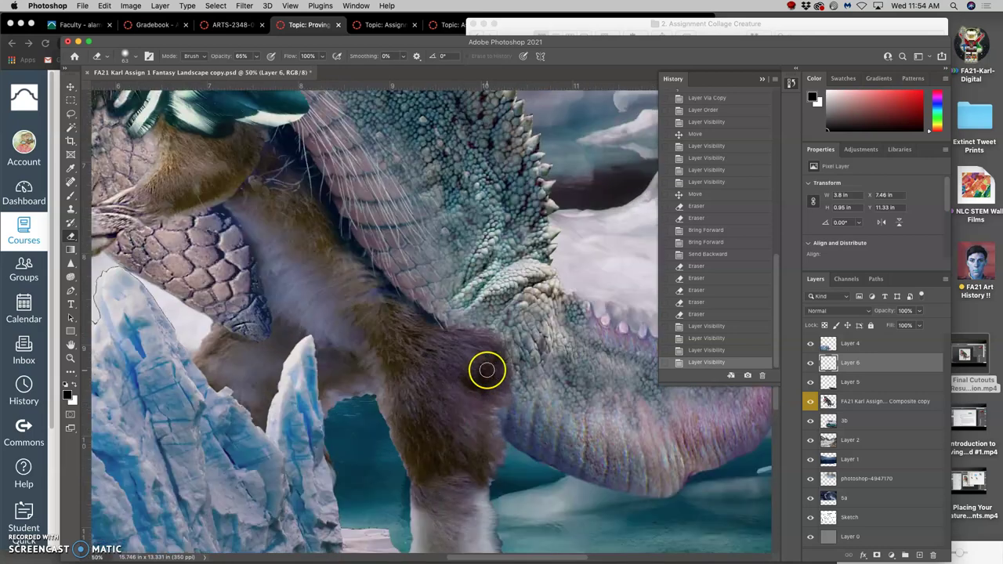
pyautogui.scroll(-2, 487, 369)
pyautogui.press('super+plus')
pyautogui.scroll(-10, 492, 370)
pyautogui.scroll(-9, 492, 370)
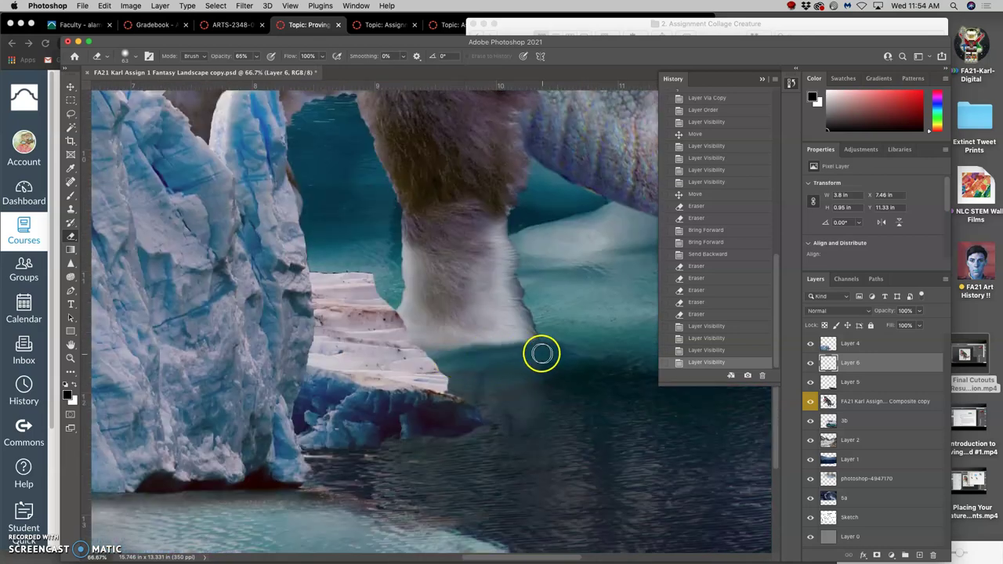
pyautogui.moveTo(526, 351)
pyautogui.mouseDown()
pyautogui.moveTo(499, 376)
pyautogui.moveTo(493, 363)
pyautogui.moveTo(513, 364)
pyautogui.moveTo(503, 402)
pyautogui.mouseUp()
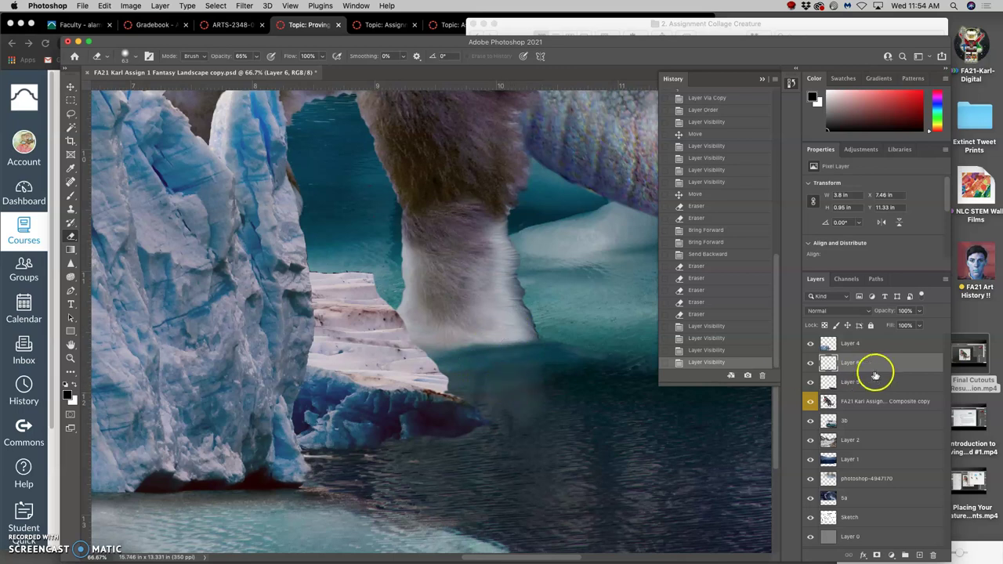
# Compare the rear foot with and without the foreground iceberg on Layer 4, and leave that layer hidden.
pyautogui.click(812, 347)
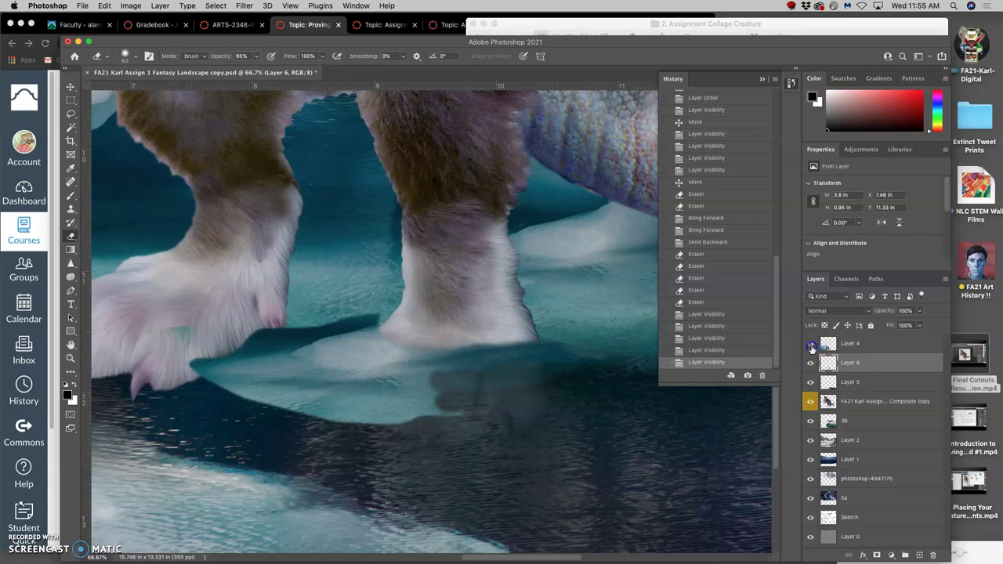
pyautogui.click(811, 347)
pyautogui.click(811, 348)
pyautogui.click(811, 347)
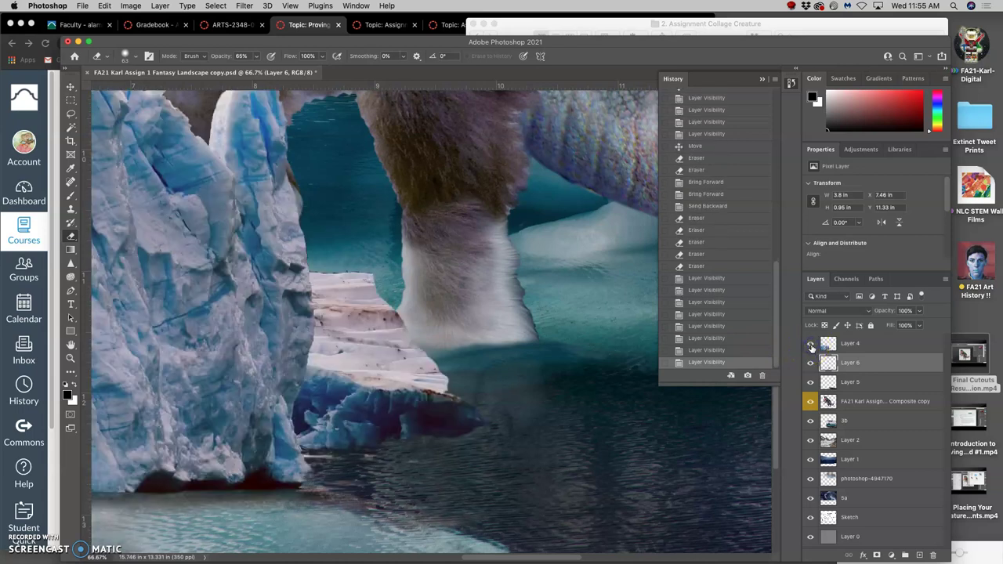
pyautogui.click(848, 344)
pyautogui.click(811, 344)
pyautogui.click(811, 344)
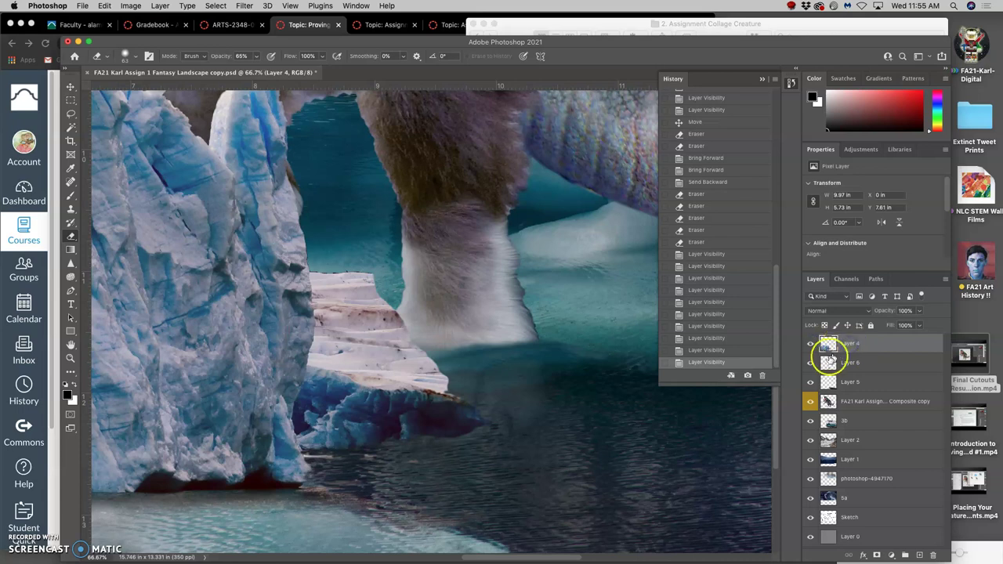
pyautogui.click(810, 347)
# Switch Layer 6 and Layer 5 off and on to check what each contributes beneath the rear foot.
pyautogui.click(811, 365)
pyautogui.click(811, 366)
pyautogui.click(811, 366)
pyautogui.click(811, 365)
pyautogui.hscroll(5, 600, 332)
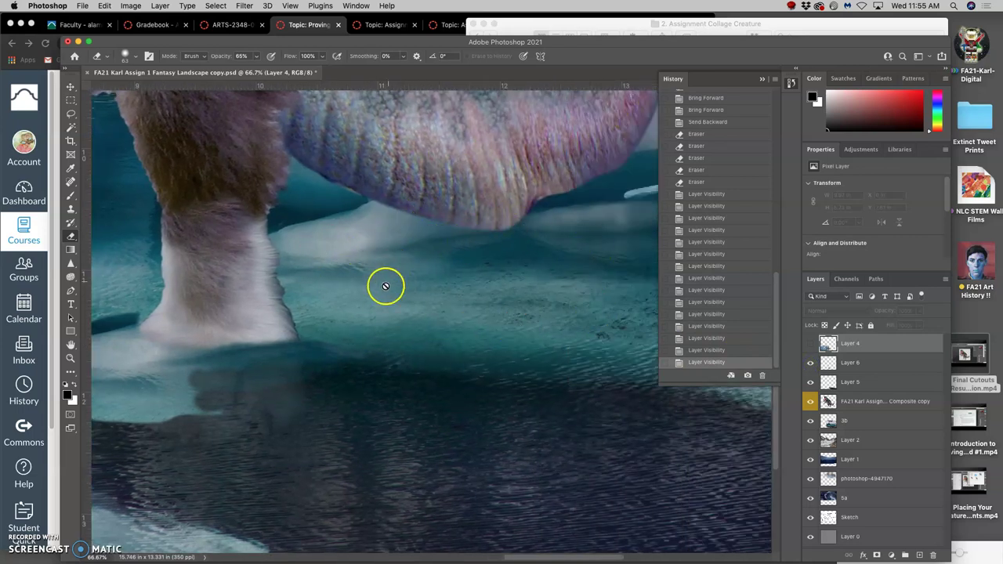
pyautogui.hscroll(-6, 381, 288)
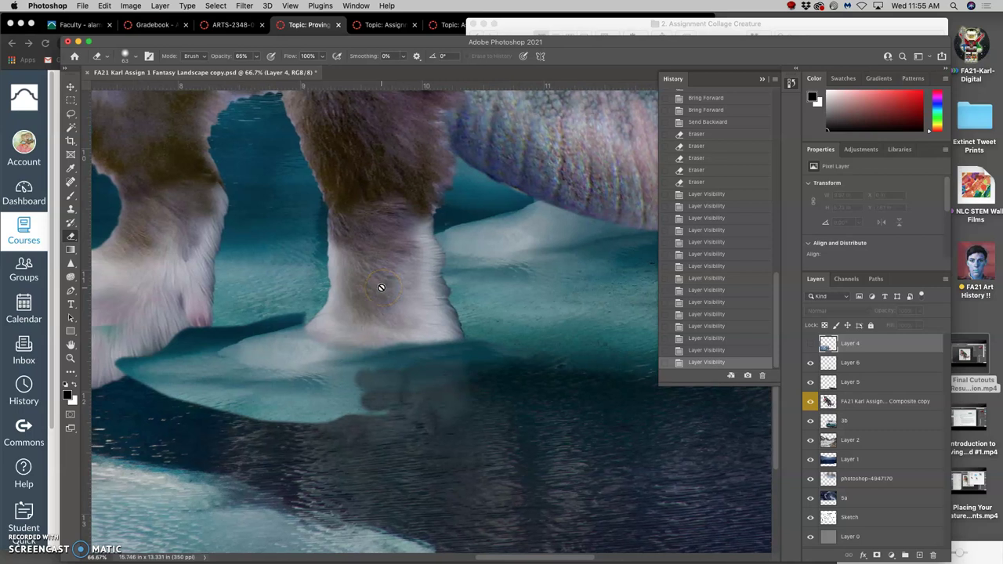
pyautogui.hscroll(-1, 382, 287)
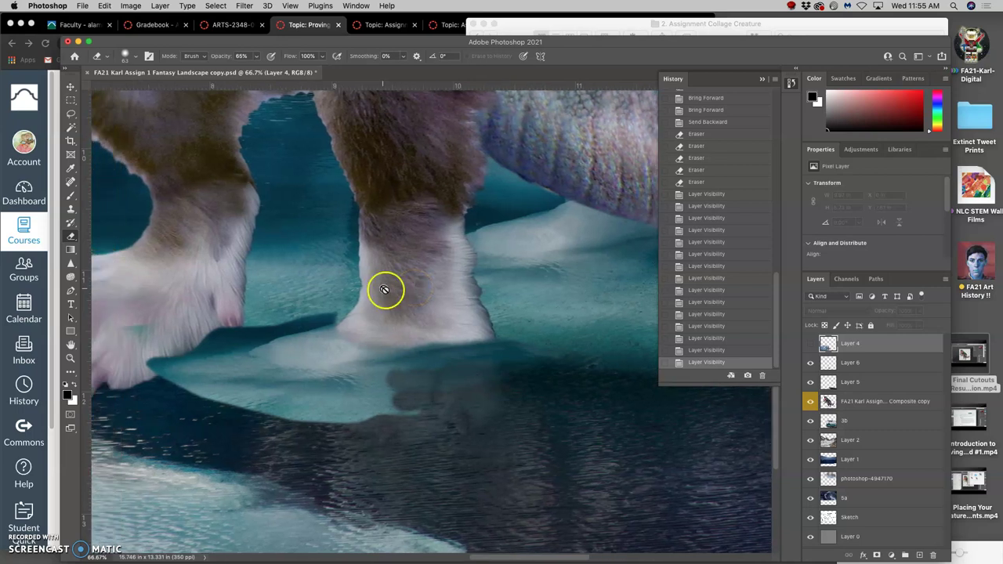
pyautogui.click(847, 365)
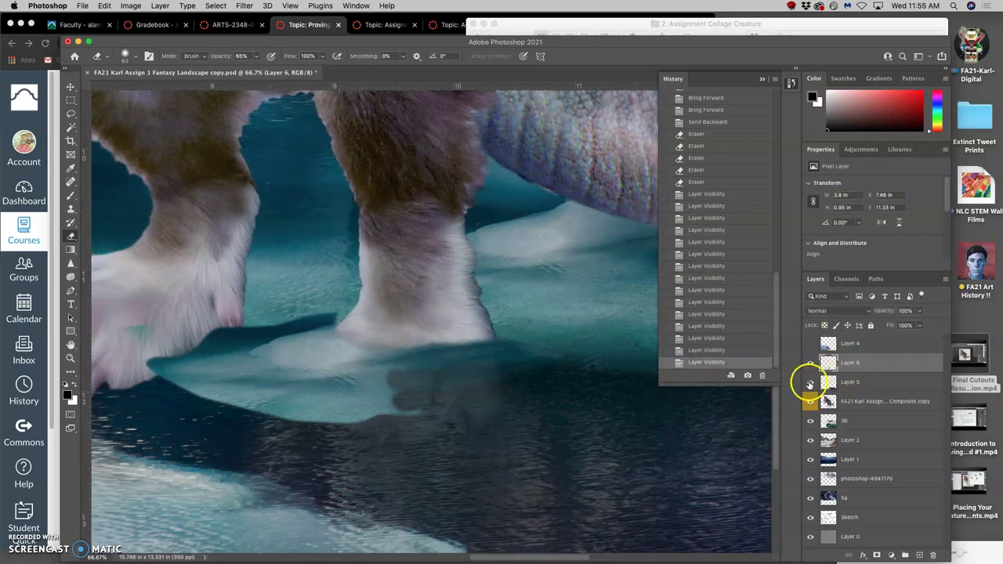
pyautogui.click(809, 383)
pyautogui.click(810, 382)
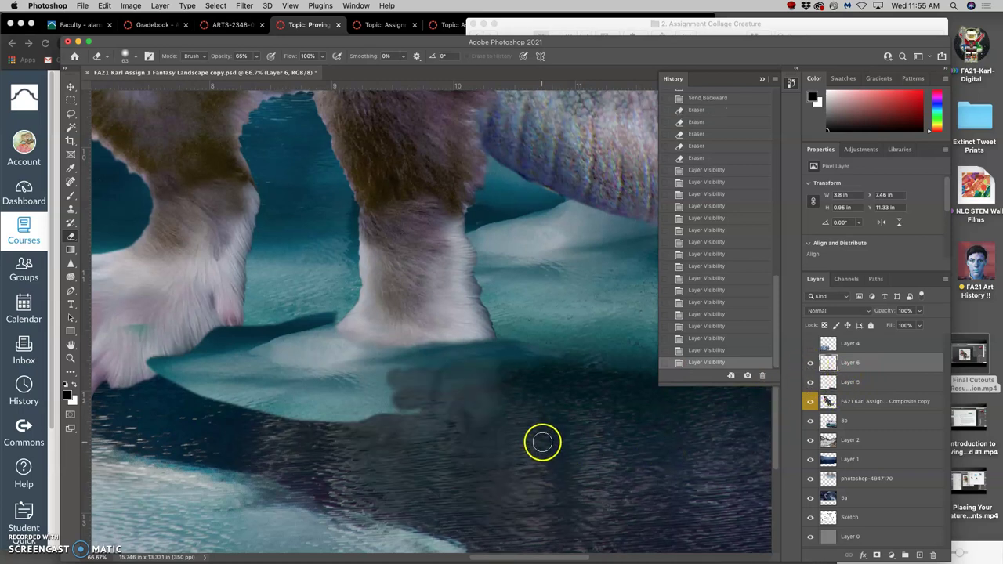
# Set the opacity of Layer 5, the reflection in the water, to 74%.
pyautogui.scroll(-3, 544, 441)
pyautogui.click(855, 383)
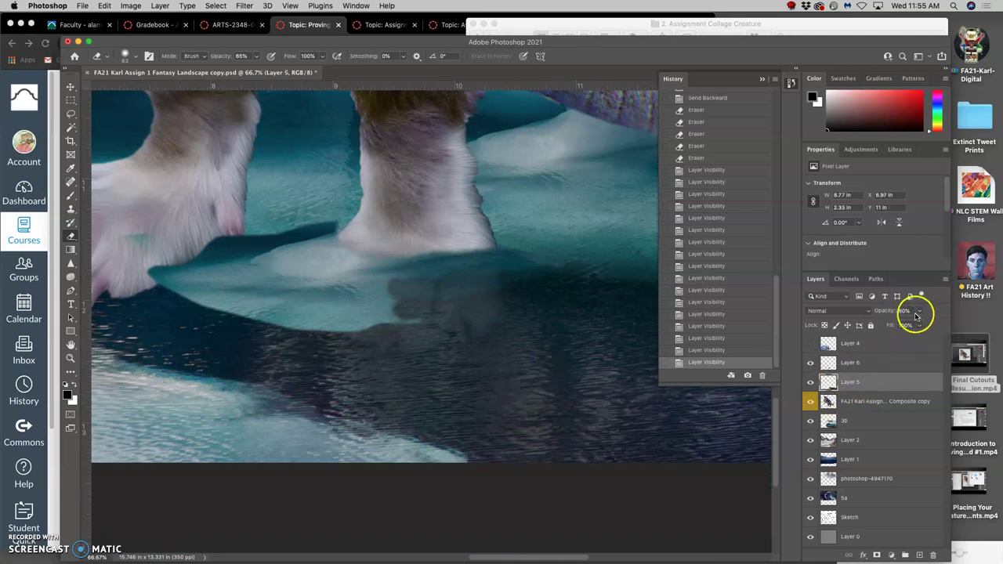
pyautogui.moveTo(921, 325)
pyautogui.mouseDown()
pyautogui.moveTo(904, 325)
pyautogui.moveTo(916, 324)
pyautogui.mouseUp()
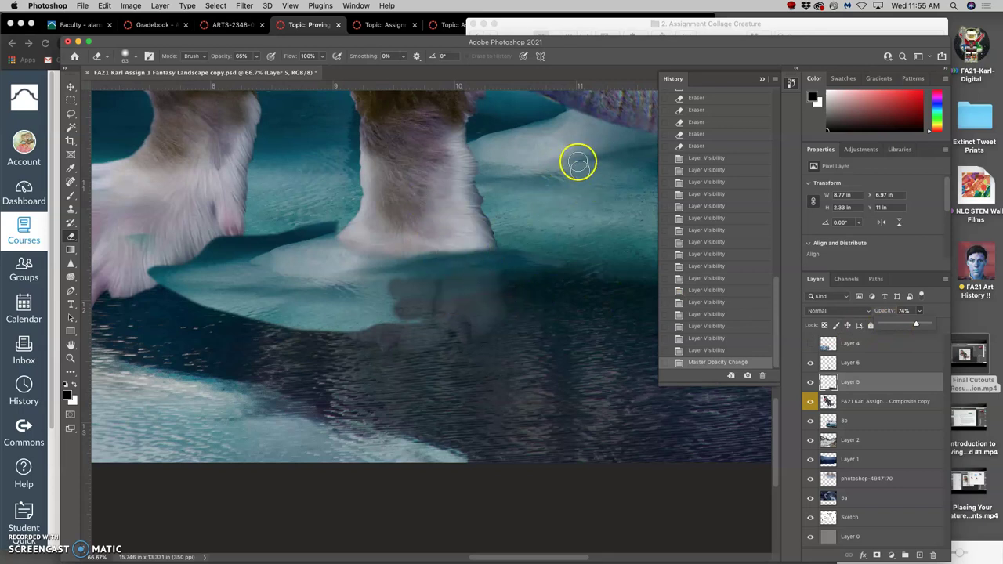
# Try flipping the ice patch on Layer 6 horizontally with Free Transform, and undo the flip.
pyautogui.click(860, 365)
pyautogui.press('super+t')
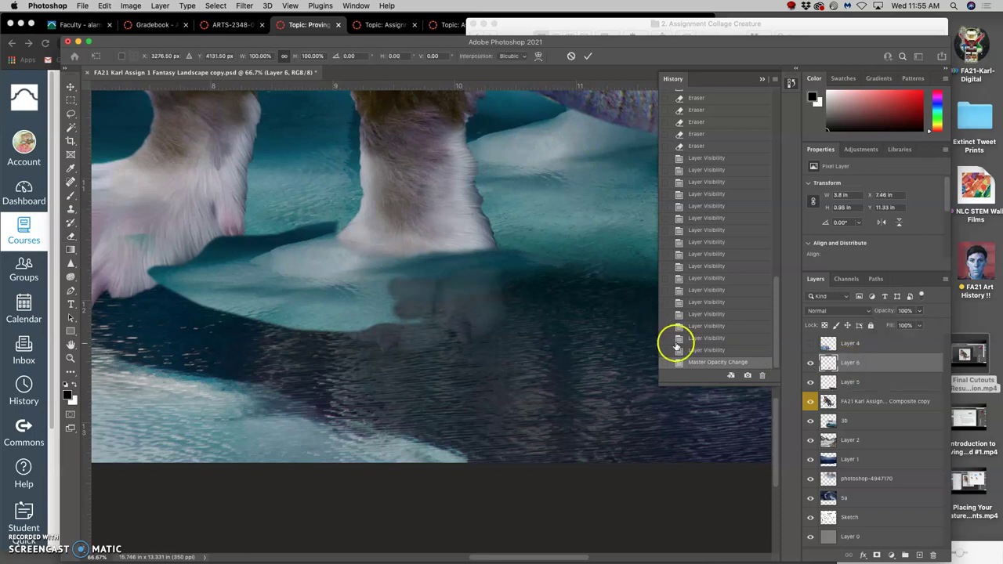
pyautogui.rightClick(463, 267)
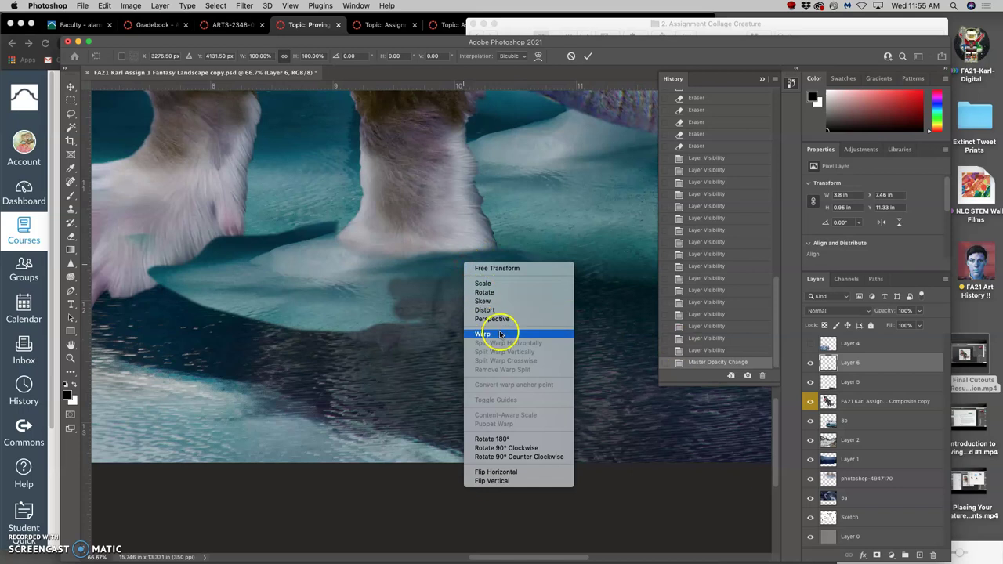
pyautogui.click(525, 472)
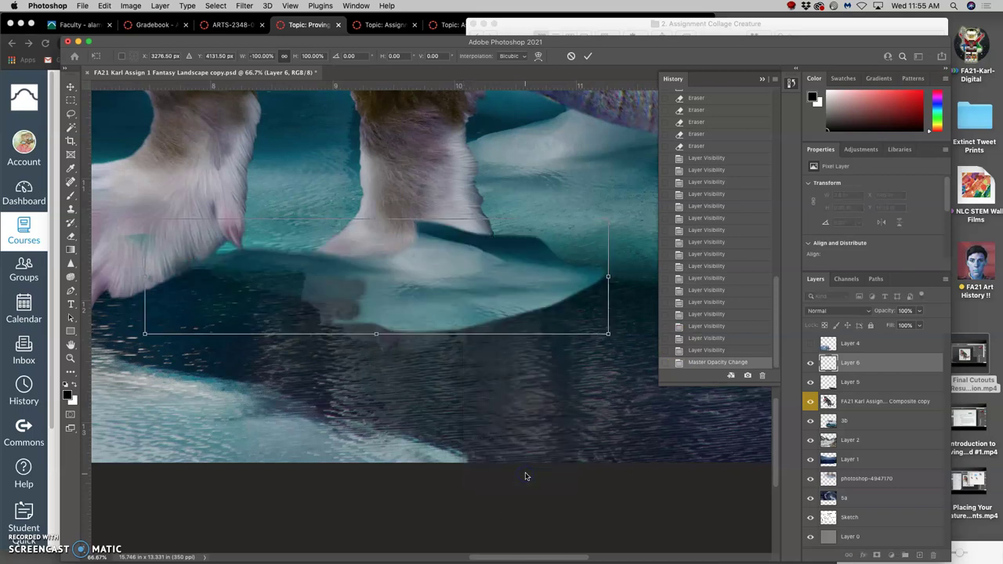
pyautogui.press('super+z')
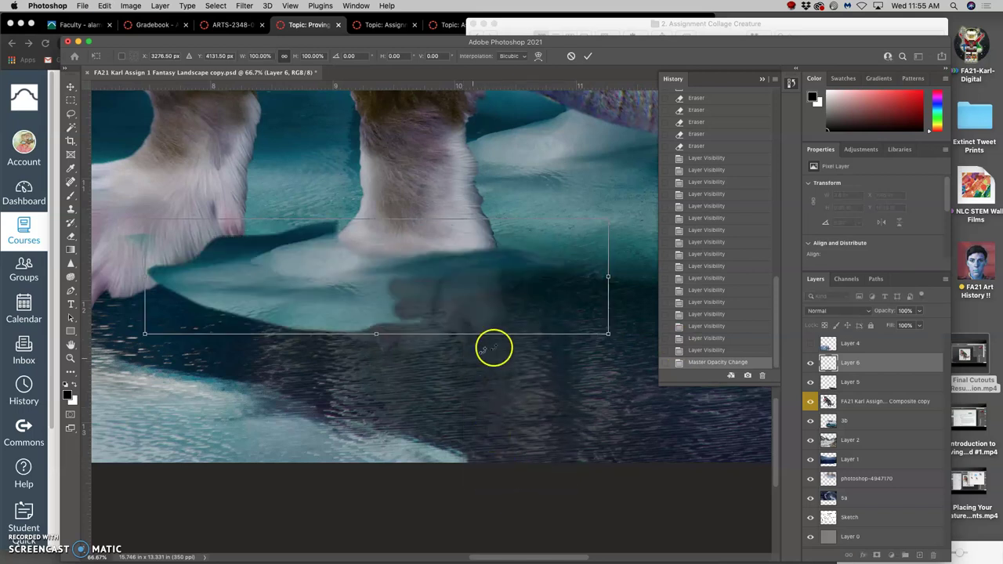
# Revert the document to the Layer 5 opacity change in the history, discarding the Free Transform on Layer 6.
pyautogui.click(71, 210)
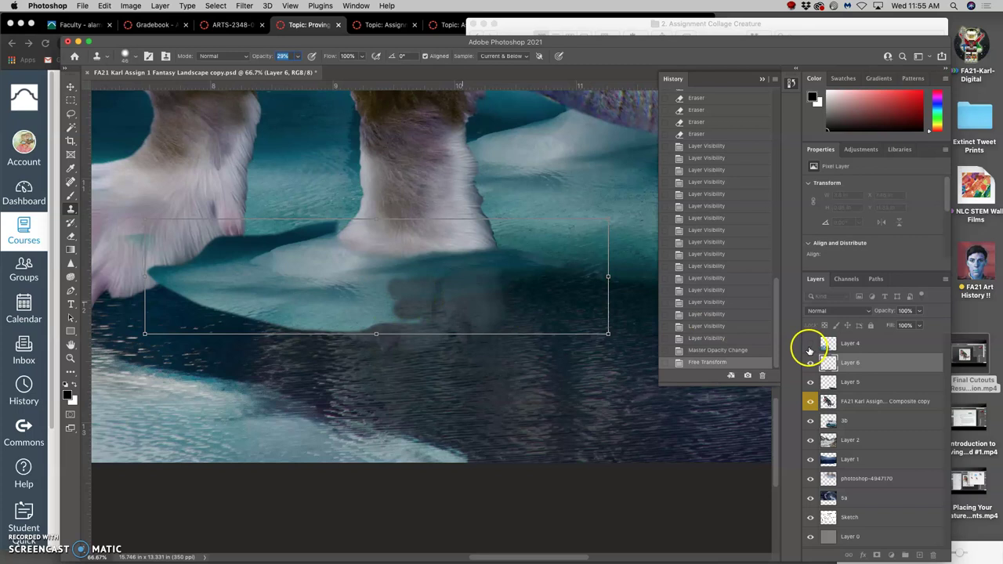
pyautogui.click(862, 364)
pyautogui.click(547, 300)
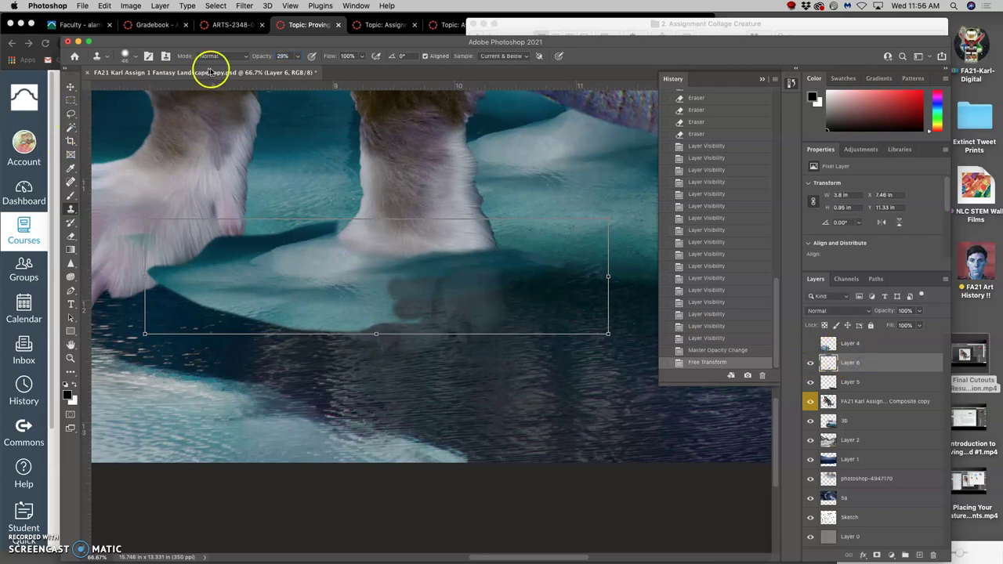
pyautogui.click(71, 115)
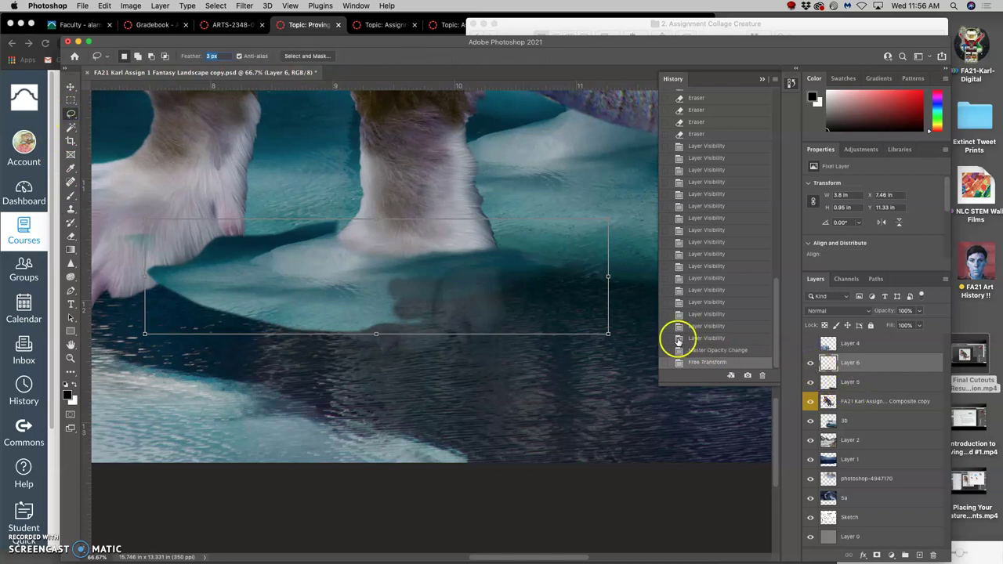
pyautogui.click(697, 351)
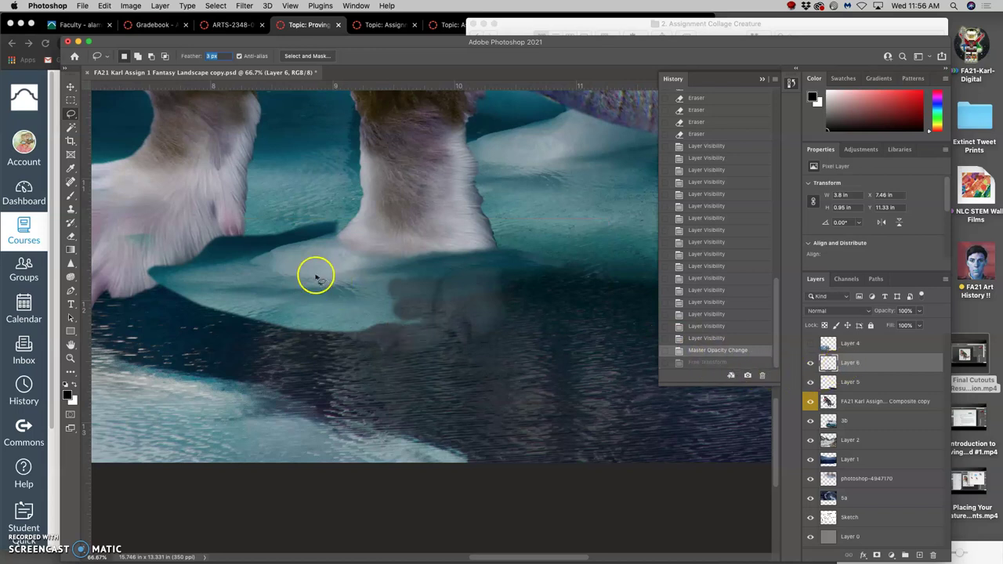
# Enlarge the Clone Stamp brush and paint ice sampled from the shelf over the dark patch under the rear foot on Layer 6.
pyautogui.click(71, 210)
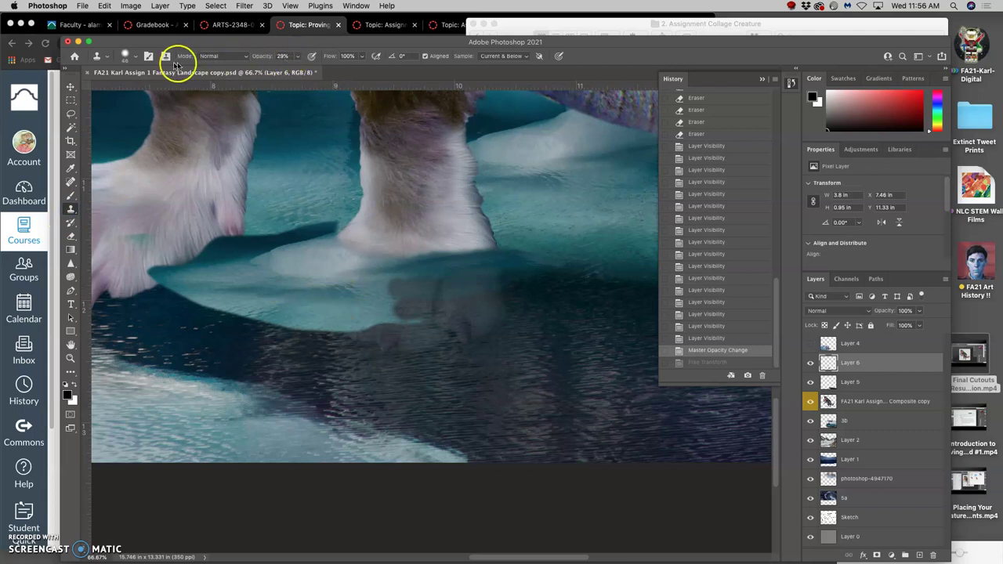
pyautogui.click(135, 56)
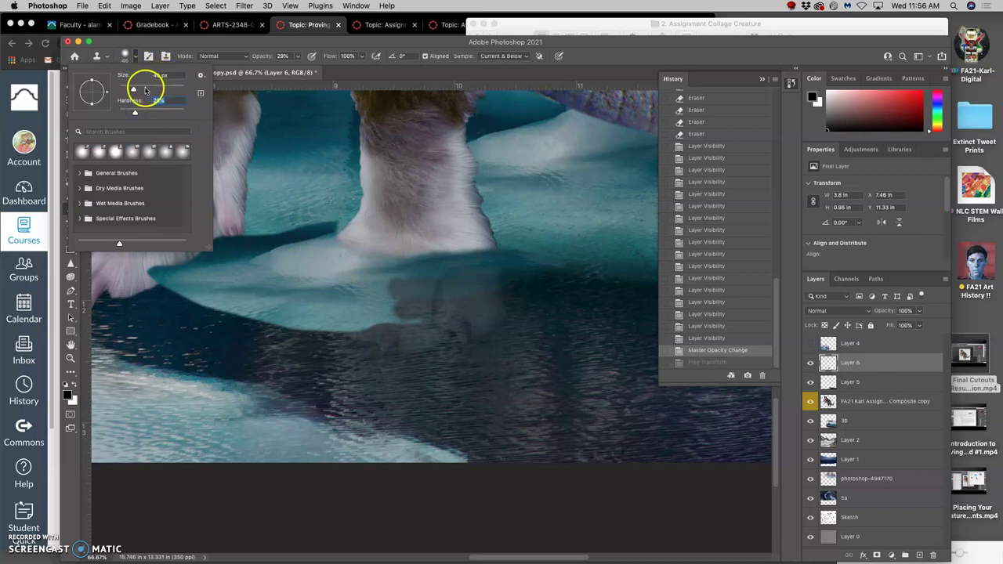
pyautogui.keyDown('alt'); pyautogui.click(303, 292); pyautogui.keyUp('alt')
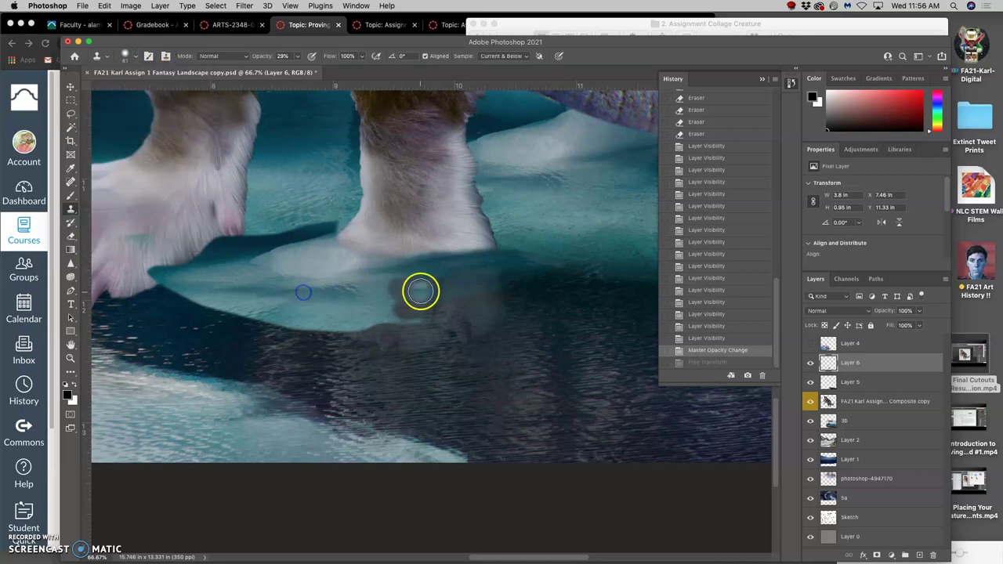
pyautogui.moveTo(421, 289); pyautogui.dragTo(414, 284)
pyautogui.click(394, 289)
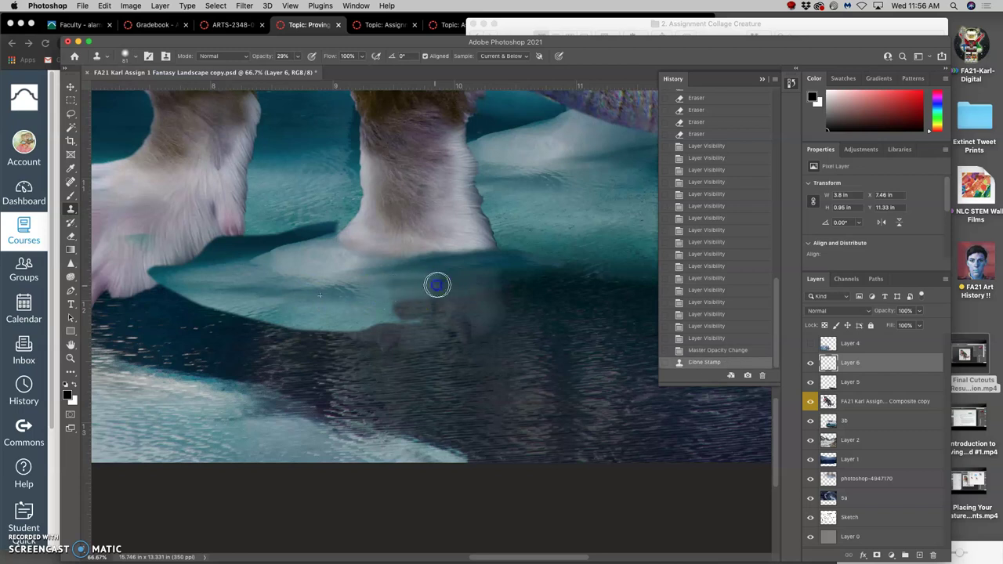
pyautogui.moveTo(401, 304); pyautogui.dragTo(392, 300)
# Clone the lighter ice of the shelf along the band directly beneath the rear foot.
pyautogui.keyDown('alt'); pyautogui.click(300, 268); pyautogui.keyUp('alt')
pyautogui.moveTo(462, 272); pyautogui.dragTo(383, 272)
pyautogui.moveTo(381, 272)
pyautogui.mouseDown()
pyautogui.moveTo(358, 268)
pyautogui.moveTo(388, 279)
pyautogui.mouseUp()
pyautogui.keyDown('alt'); pyautogui.click(311, 270); pyautogui.keyUp('alt')
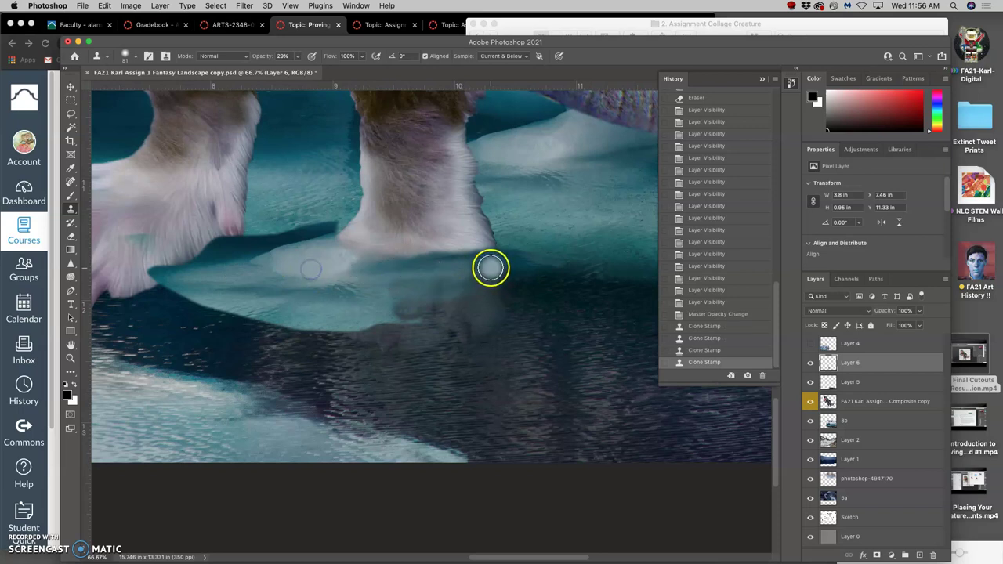
# Resample mid-tone ice and clone it over the remaining dark areas along the shelf's lower edge.
pyautogui.keyDown('alt'); pyautogui.click(316, 293); pyautogui.keyUp('alt')
pyautogui.click(475, 307)
pyautogui.moveTo(475, 306)
pyautogui.mouseDown()
pyautogui.moveTo(395, 308)
pyautogui.moveTo(426, 326)
pyautogui.mouseUp()
pyautogui.moveTo(368, 307); pyautogui.dragTo(356, 318)
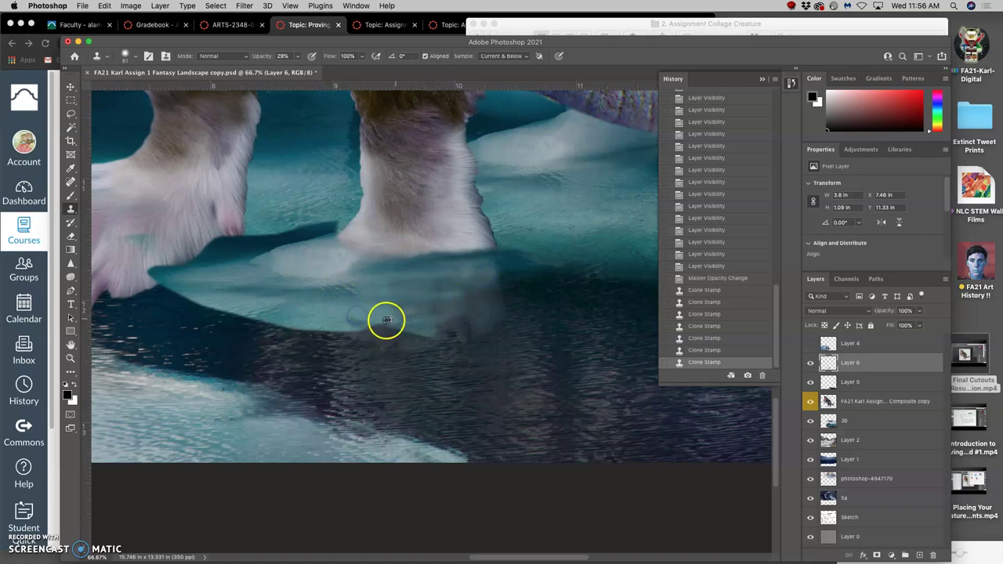
# Clone ice over the base of the rear foot and extend the shelf's outer end and lower edge into the water.
pyautogui.keyDown('alt'); pyautogui.click(366, 321); pyautogui.keyUp('alt')
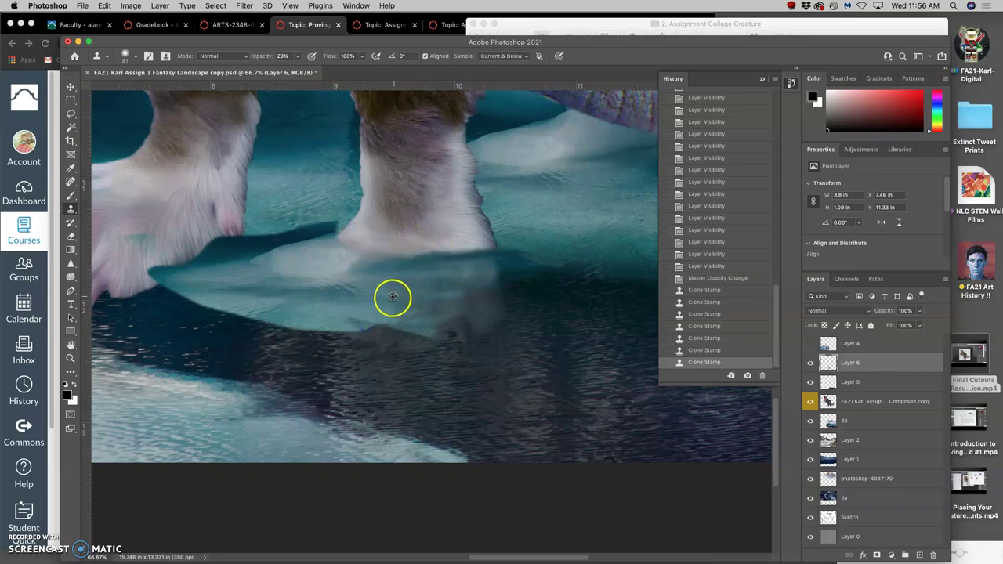
pyautogui.moveTo(377, 236)
pyautogui.mouseDown()
pyautogui.moveTo(343, 239)
pyautogui.moveTo(453, 300)
pyautogui.moveTo(418, 249)
pyautogui.moveTo(381, 246)
pyautogui.mouseUp()
pyautogui.click(388, 235)
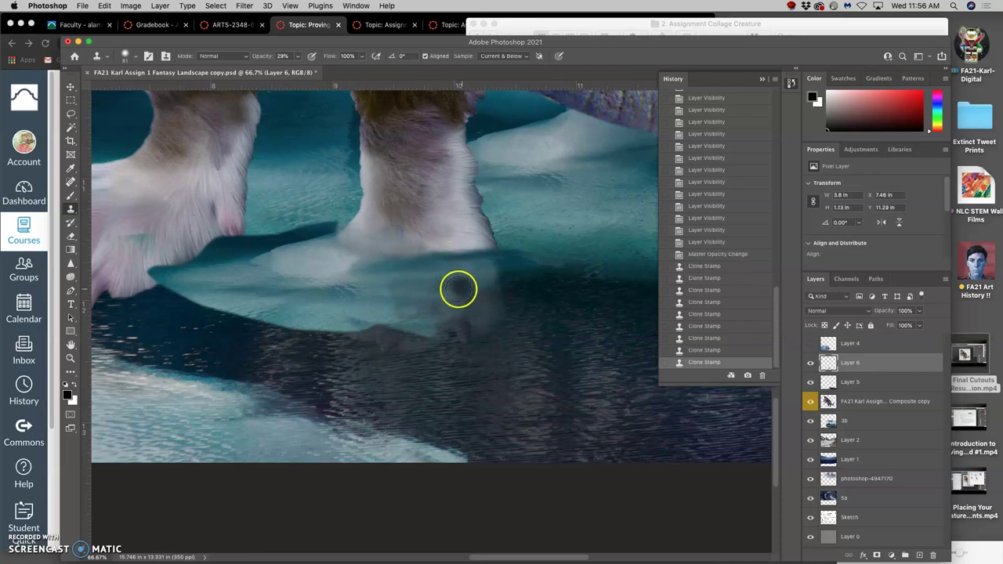
pyautogui.moveTo(380, 263)
pyautogui.mouseDown()
pyautogui.moveTo(508, 270)
pyautogui.moveTo(492, 280)
pyautogui.moveTo(426, 268)
pyautogui.moveTo(460, 277)
pyautogui.moveTo(492, 310)
pyautogui.moveTo(516, 310)
pyautogui.moveTo(439, 295)
pyautogui.moveTo(442, 322)
pyautogui.moveTo(474, 273)
pyautogui.moveTo(464, 309)
pyautogui.moveTo(516, 320)
pyautogui.moveTo(356, 302)
pyautogui.moveTo(333, 287)
pyautogui.mouseUp()
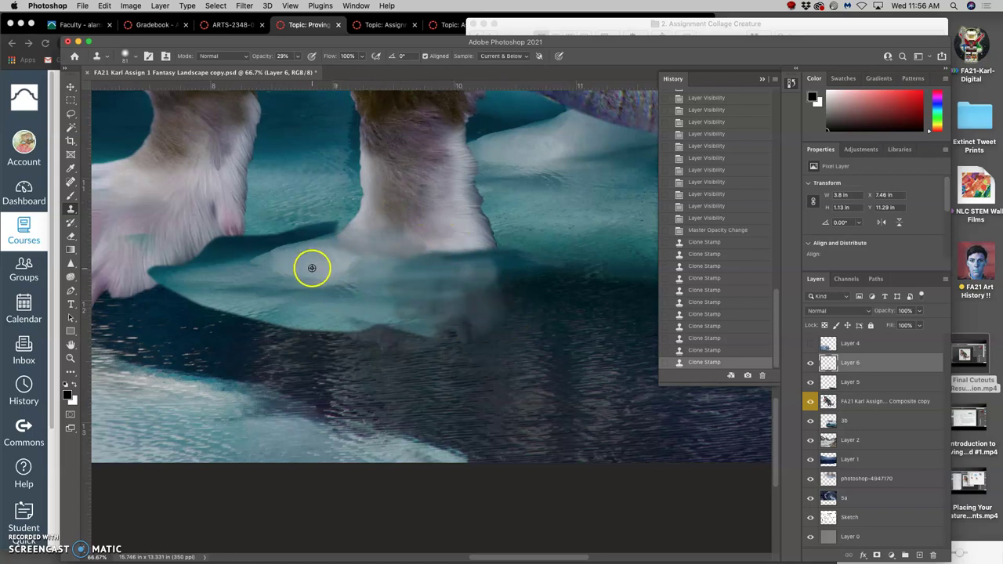
pyautogui.moveTo(312, 268)
pyautogui.mouseDown()
pyautogui.moveTo(405, 219)
pyautogui.moveTo(475, 200)
pyautogui.moveTo(475, 288)
pyautogui.moveTo(466, 274)
pyautogui.moveTo(427, 281)
pyautogui.moveTo(471, 304)
pyautogui.mouseUp()
pyautogui.moveTo(445, 342); pyautogui.dragTo(510, 340)
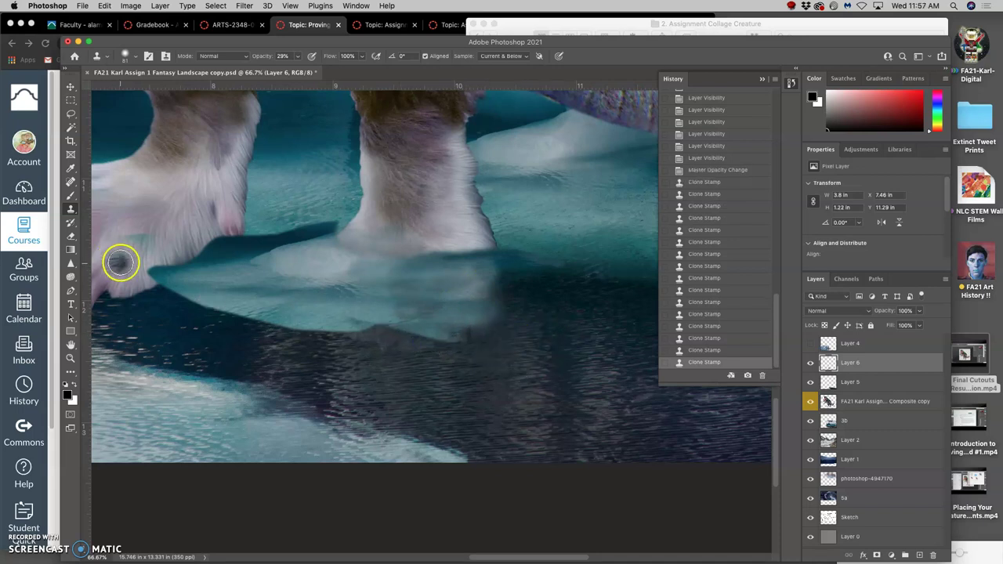
# Erase the lower edge of the ice shelf on Layer 6 with a 118 px Eraser and undo the last stroke.
pyautogui.click(69, 237)
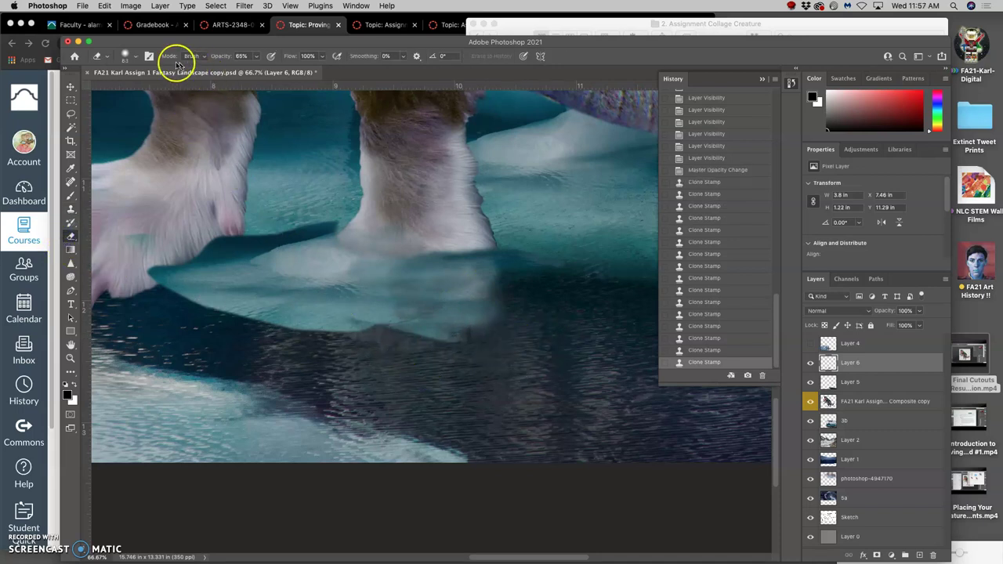
pyautogui.click(134, 58)
pyautogui.click(156, 88)
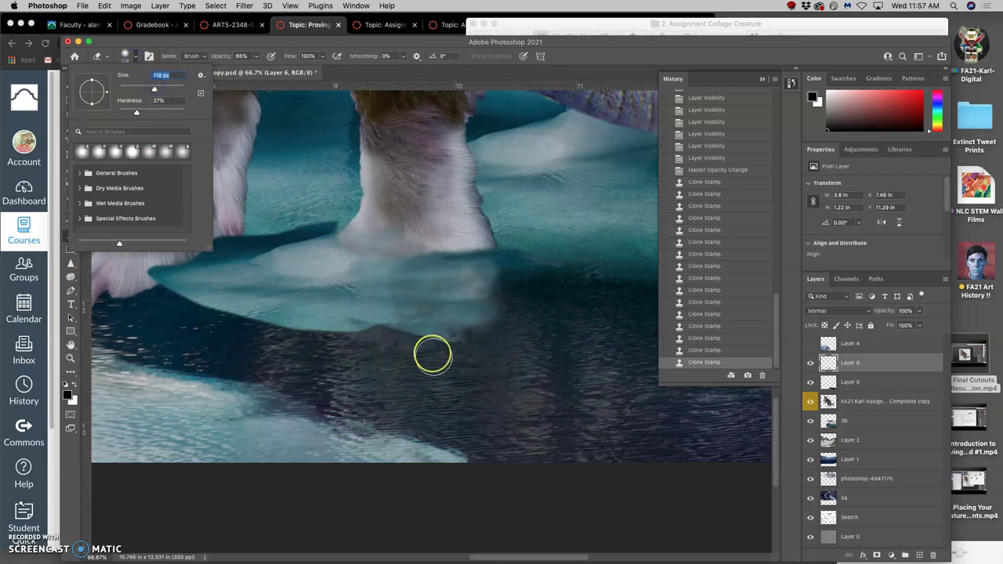
pyautogui.moveTo(462, 355)
pyautogui.mouseDown()
pyautogui.moveTo(411, 353)
pyautogui.moveTo(390, 335)
pyautogui.moveTo(366, 338)
pyautogui.moveTo(326, 319)
pyautogui.moveTo(423, 328)
pyautogui.moveTo(459, 347)
pyautogui.moveTo(493, 342)
pyautogui.moveTo(343, 337)
pyautogui.mouseUp()
pyautogui.moveTo(273, 331)
pyautogui.mouseDown()
pyautogui.moveTo(139, 268)
pyautogui.moveTo(229, 258)
pyautogui.moveTo(248, 243)
pyautogui.moveTo(311, 231)
pyautogui.moveTo(324, 218)
pyautogui.moveTo(275, 236)
pyautogui.moveTo(284, 266)
pyautogui.moveTo(328, 272)
pyautogui.moveTo(297, 271)
pyautogui.mouseUp()
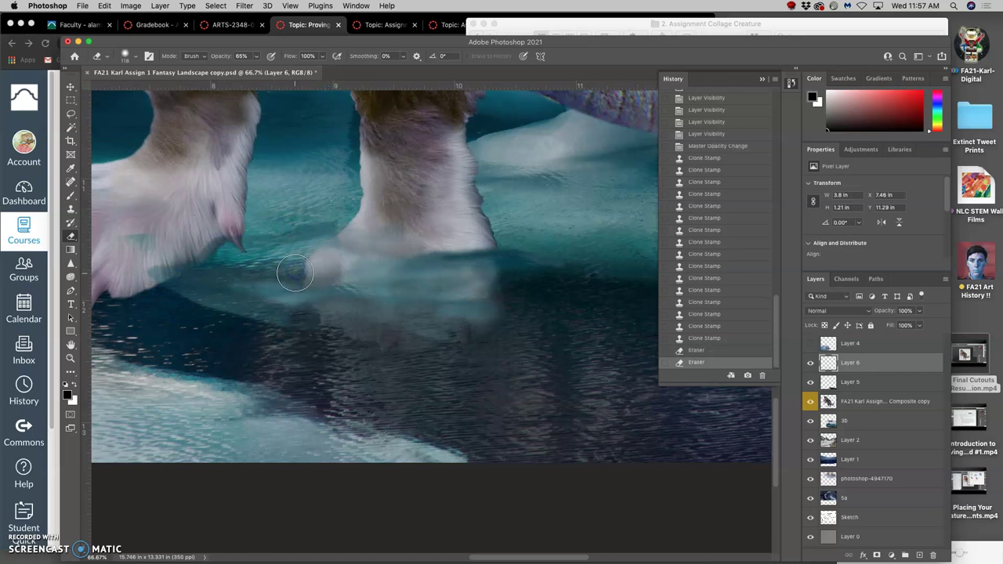
pyautogui.press('super+z')
# Erase the pointed outer end of the ice shelf between the two feet on Layer 6.
pyautogui.click(337, 269)
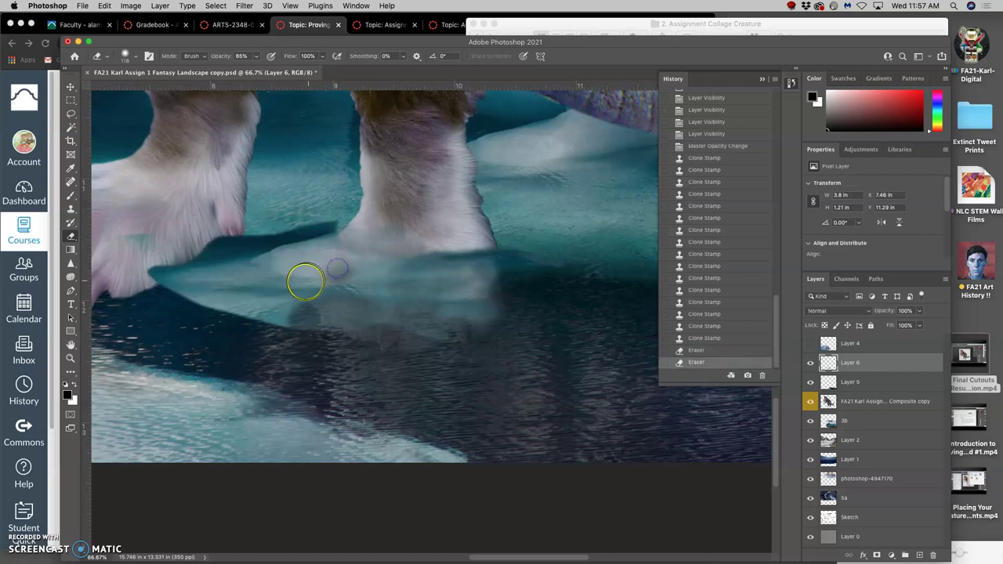
pyautogui.moveTo(302, 282)
pyautogui.mouseDown()
pyautogui.moveTo(265, 288)
pyautogui.moveTo(269, 269)
pyautogui.moveTo(245, 259)
pyautogui.moveTo(282, 239)
pyautogui.mouseUp()
pyautogui.click(315, 212)
pyautogui.click(318, 212)
pyautogui.click(321, 212)
pyautogui.click(318, 216)
pyautogui.click(318, 216)
pyautogui.moveTo(317, 218)
pyautogui.mouseDown()
pyautogui.moveTo(114, 245)
pyautogui.moveTo(194, 268)
pyautogui.moveTo(221, 258)
pyautogui.moveTo(214, 287)
pyautogui.moveTo(304, 327)
pyautogui.mouseUp()
pyautogui.click(308, 332)
# Erase the cloned ice around the heel and base of the rear foot, undoing the excess strokes.
pyautogui.click(551, 266)
pyautogui.click(514, 244)
pyautogui.moveTo(463, 244)
pyautogui.mouseDown()
pyautogui.moveTo(401, 246)
pyautogui.moveTo(412, 248)
pyautogui.mouseUp()
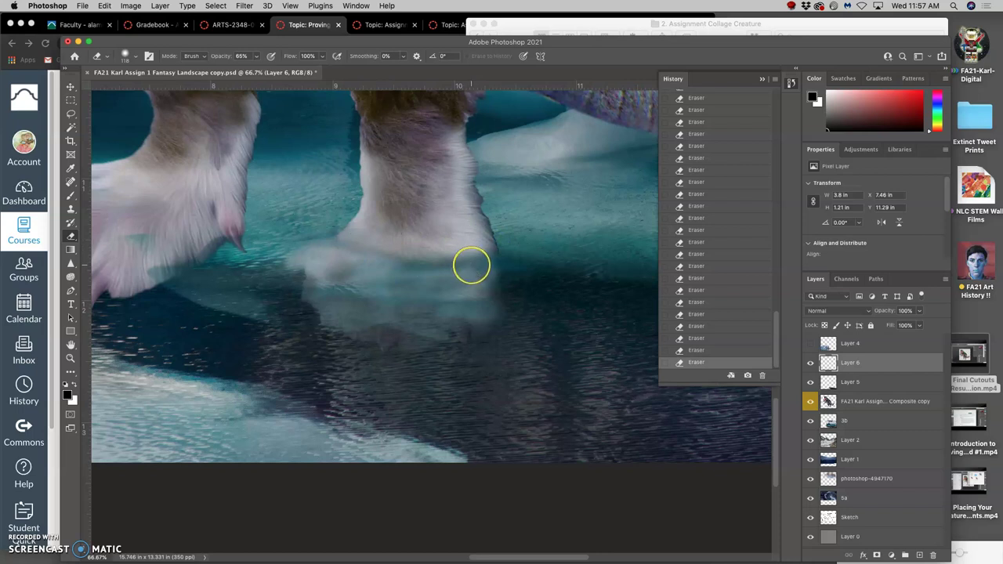
pyautogui.press('super+z')
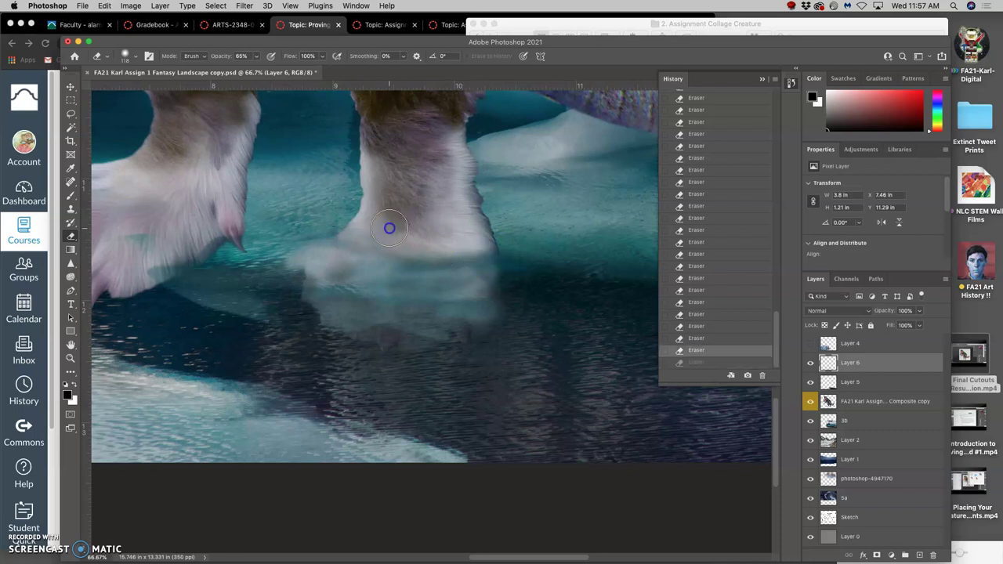
pyautogui.click(389, 228)
pyautogui.click(417, 272)
pyautogui.press('super+z')
# Clone ice along the band beneath the rear foot and past its heel with the Clone Stamp.
pyautogui.click(70, 210)
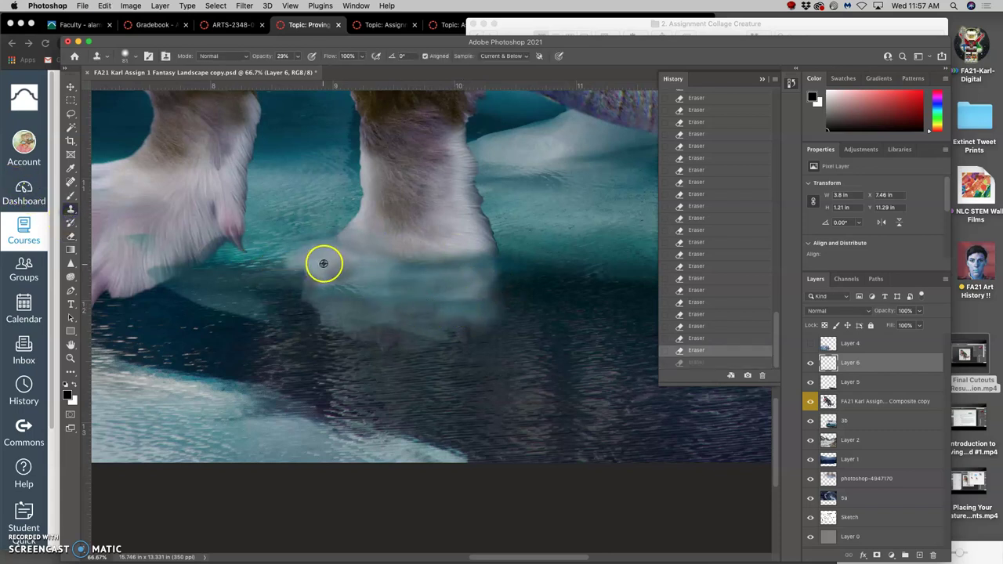
pyautogui.moveTo(403, 266); pyautogui.dragTo(416, 270)
pyautogui.moveTo(482, 271)
pyautogui.mouseDown()
pyautogui.moveTo(475, 289)
pyautogui.moveTo(384, 288)
pyautogui.moveTo(521, 303)
pyautogui.mouseUp()
pyautogui.click(396, 288)
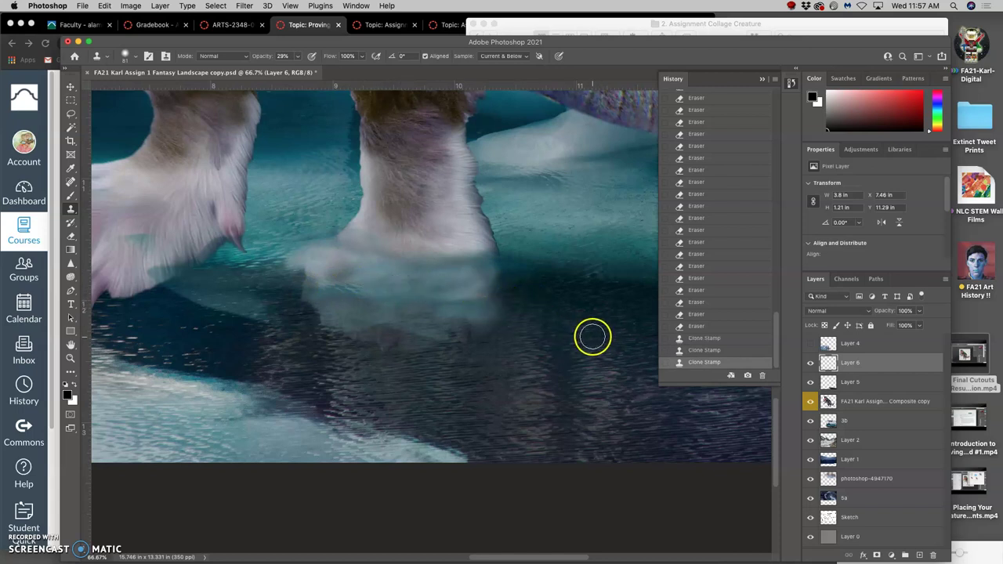
# Compare the image with and without the cloned ice by toggling Layer 6's visibility.
pyautogui.click(811, 364)
pyautogui.click(811, 364)
pyautogui.click(811, 364)
pyautogui.click(811, 363)
pyautogui.click(811, 364)
# Apply Levels to Layer 6 with input black at 6, input white at 236 and output white at 229.
pyautogui.click(139, 9)
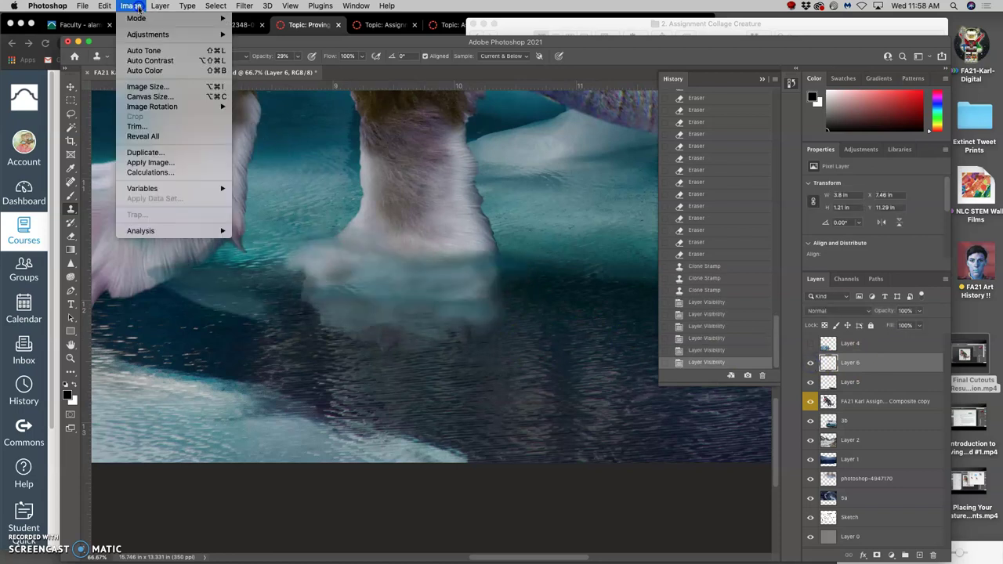
pyautogui.moveTo(209, 35)
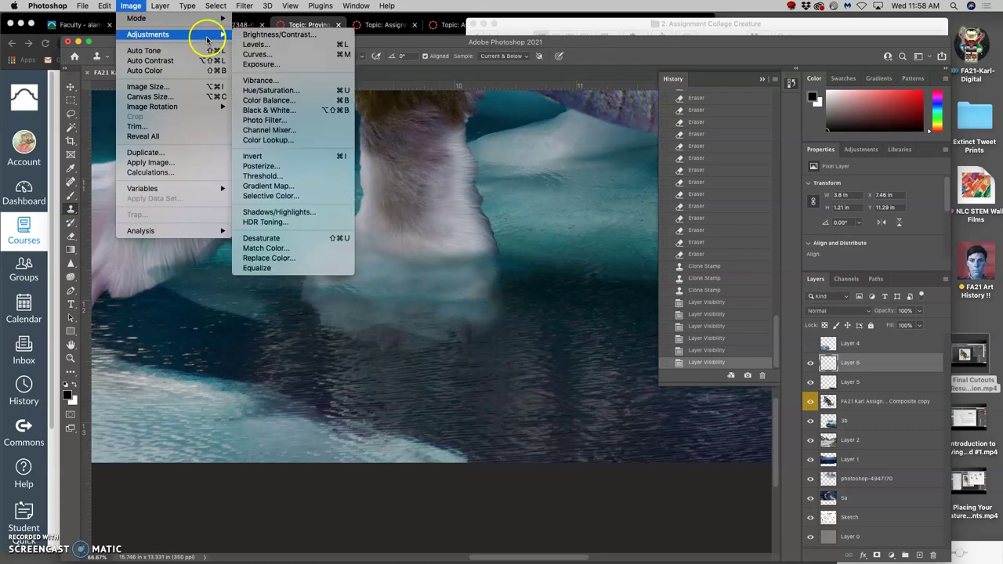
pyautogui.click(249, 45)
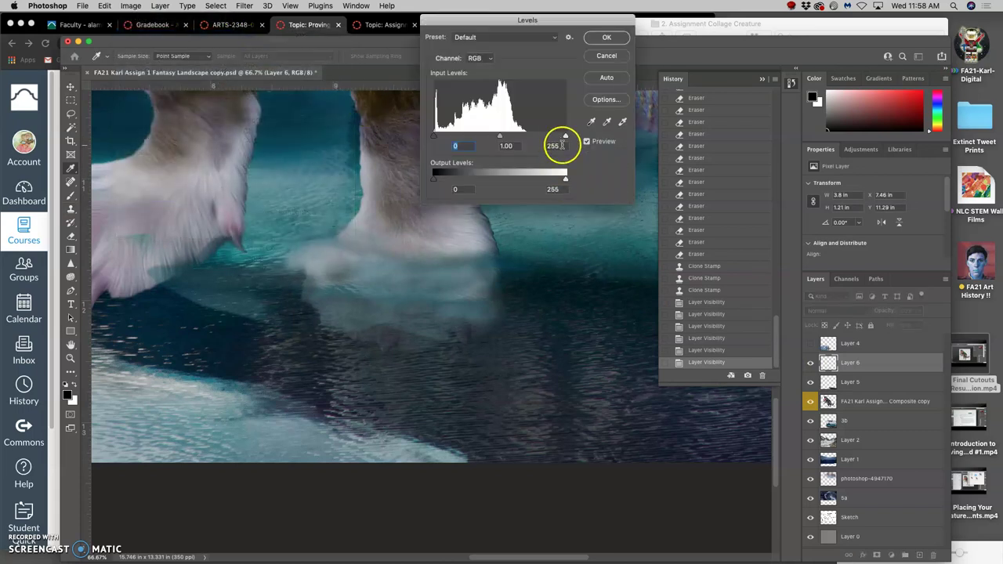
pyautogui.moveTo(564, 137); pyautogui.dragTo(555, 138)
pyautogui.moveTo(561, 182); pyautogui.dragTo(552, 180)
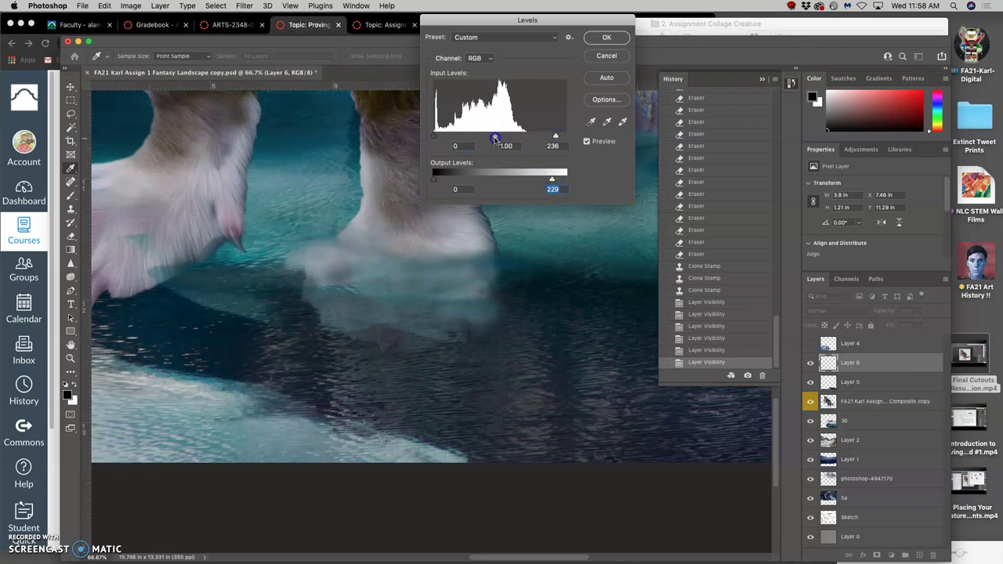
pyautogui.moveTo(493, 137); pyautogui.dragTo(498, 138)
pyautogui.moveTo(435, 137); pyautogui.dragTo(445, 139)
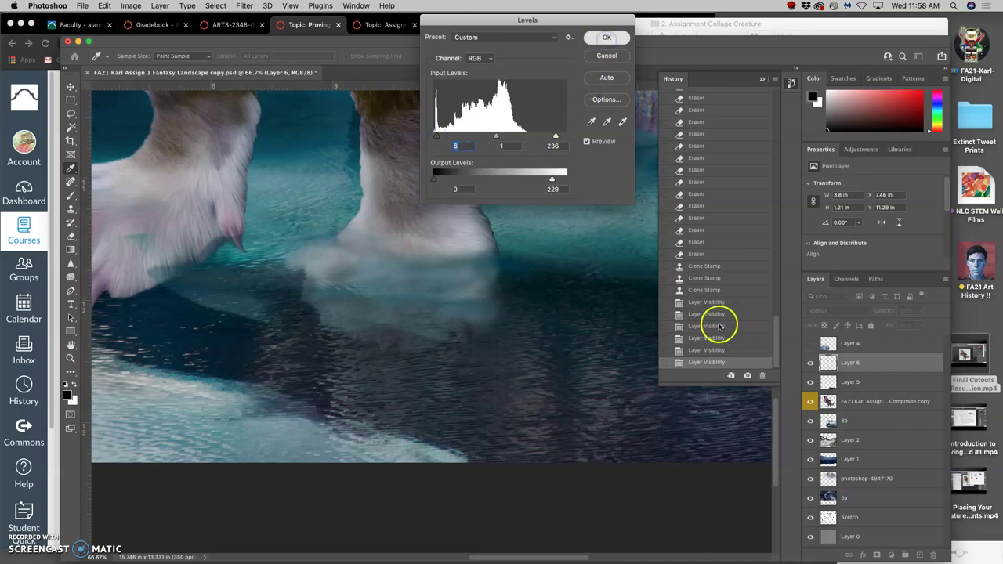
pyautogui.press('Return')
# Compare the ice before and after the Levels adjustment and review the whole composition.
pyautogui.click(712, 352)
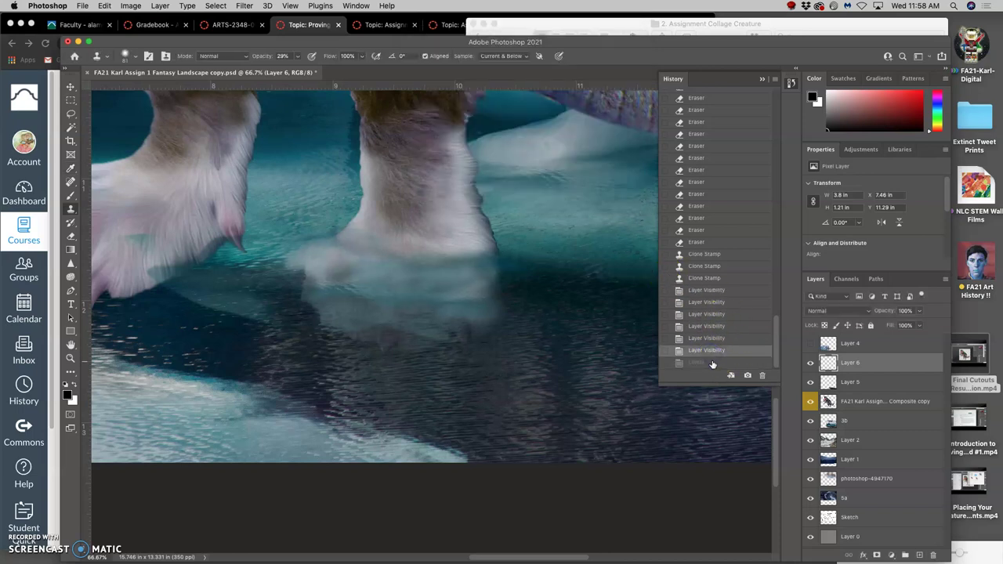
pyautogui.click(711, 363)
pyautogui.press('super+minus')
pyautogui.press('super+minus')
pyautogui.press('super+minus')
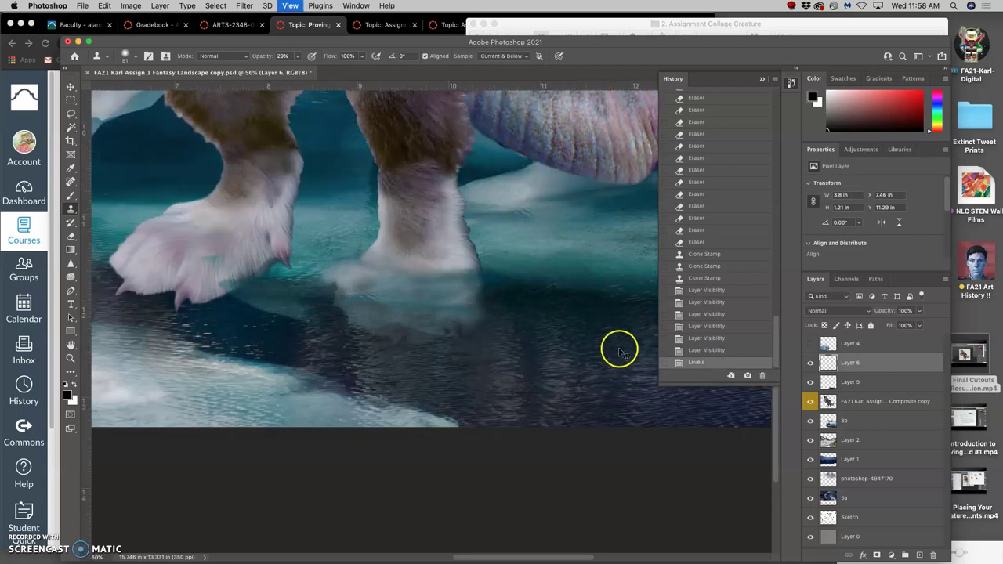
pyautogui.press('super+minus')
pyautogui.press('super+minus')
pyautogui.press('super+minus')
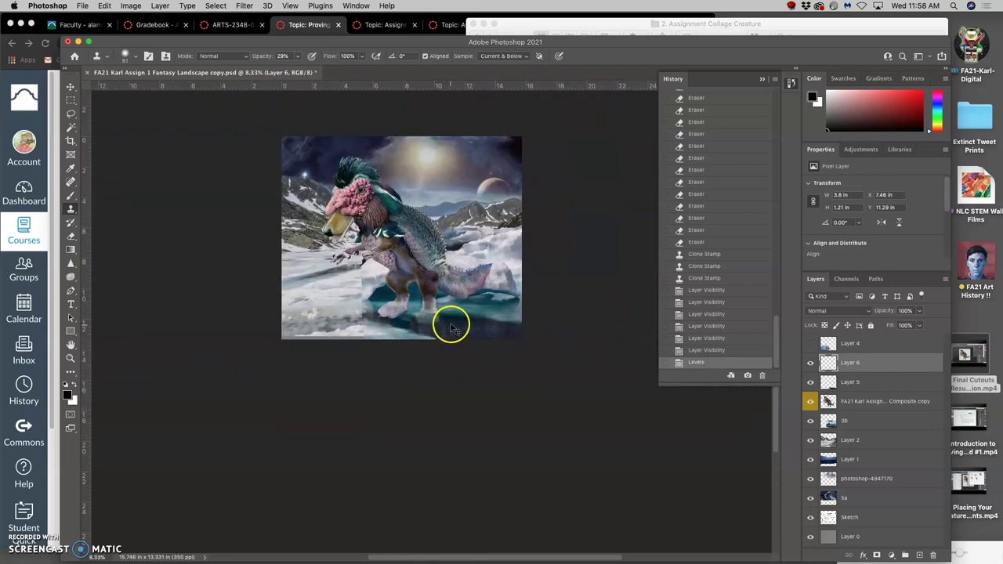
# Undo a heavy erase stroke, set the Eraser opacity to 12%, and softly fade the lower edge of the ice beneath the rear foot.
pyautogui.scroll(3, 451, 326)
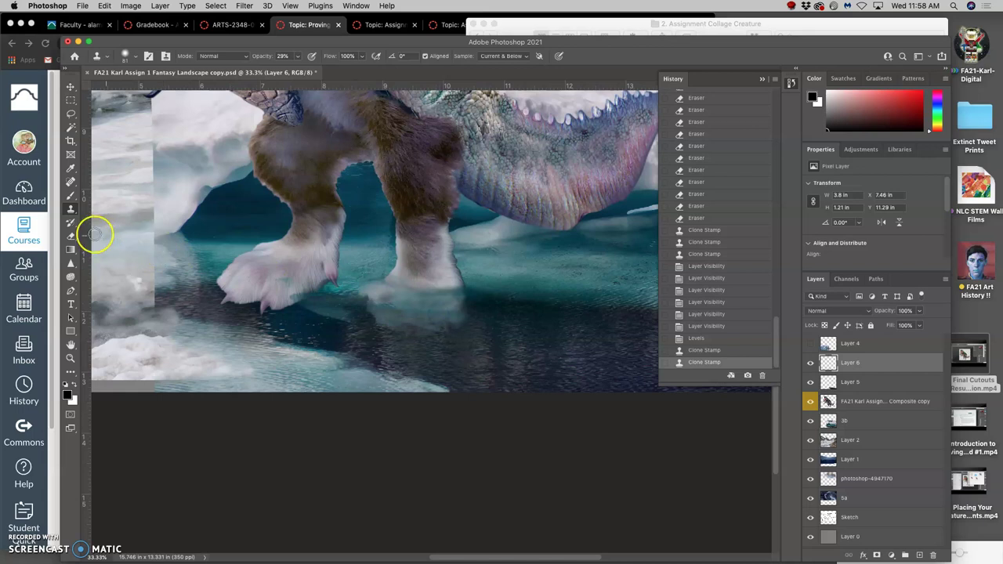
pyautogui.click(70, 235)
pyautogui.moveTo(453, 323)
pyautogui.mouseDown()
pyautogui.moveTo(447, 311)
pyautogui.moveTo(428, 312)
pyautogui.mouseUp()
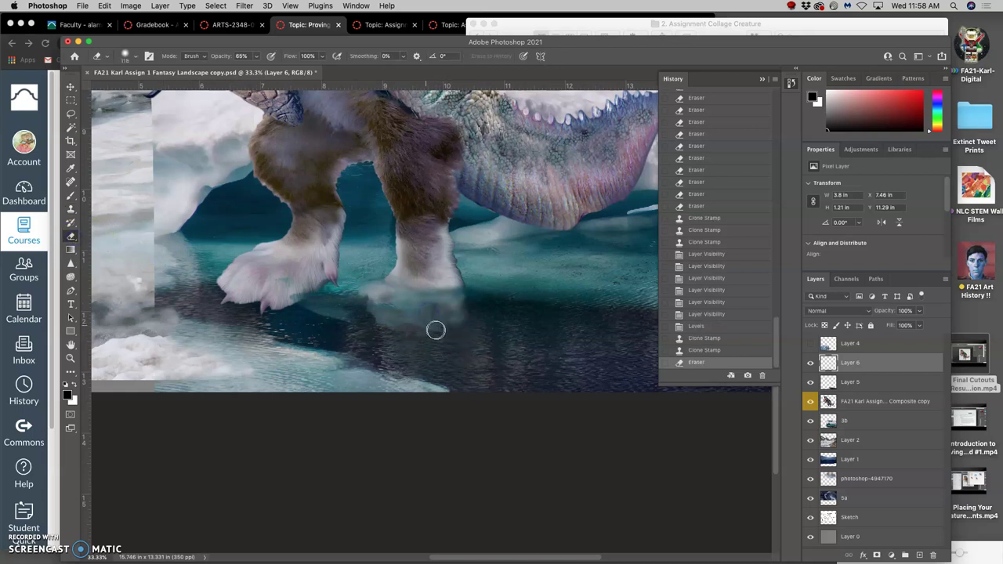
pyautogui.press('super+z')
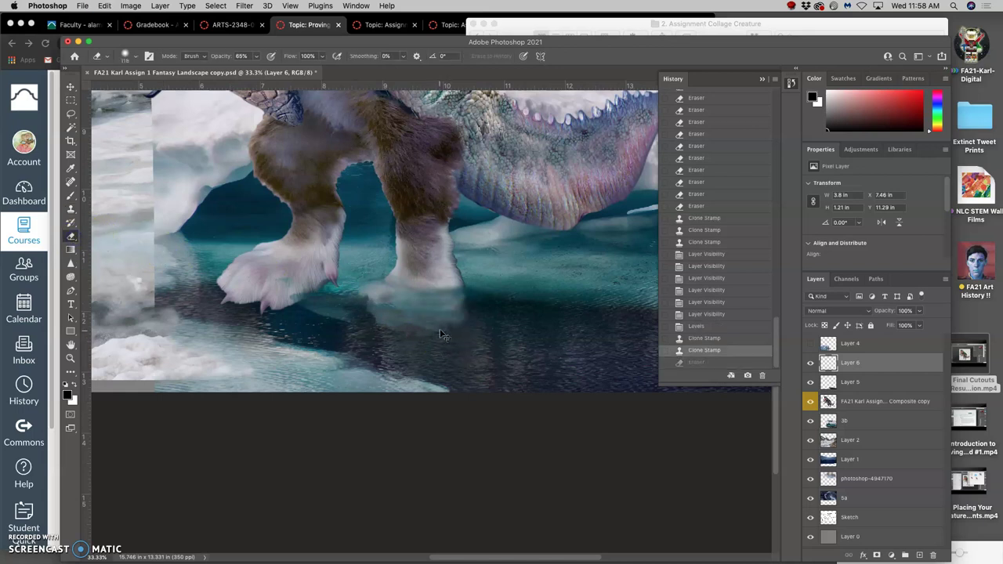
pyautogui.click(255, 56)
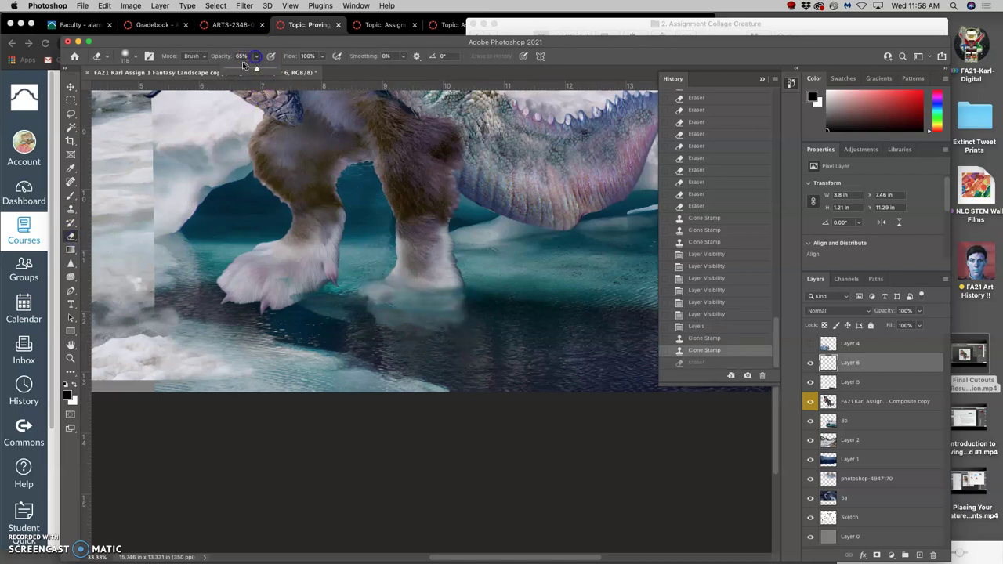
pyautogui.click(440, 316)
pyautogui.click(436, 315)
pyautogui.click(428, 314)
pyautogui.click(425, 313)
pyautogui.click(421, 312)
pyautogui.click(420, 312)
pyautogui.moveTo(420, 312)
pyautogui.mouseDown()
pyautogui.moveTo(440, 334)
pyautogui.moveTo(415, 344)
pyautogui.moveTo(397, 328)
pyautogui.moveTo(434, 332)
pyautogui.moveTo(365, 324)
pyautogui.mouseUp()
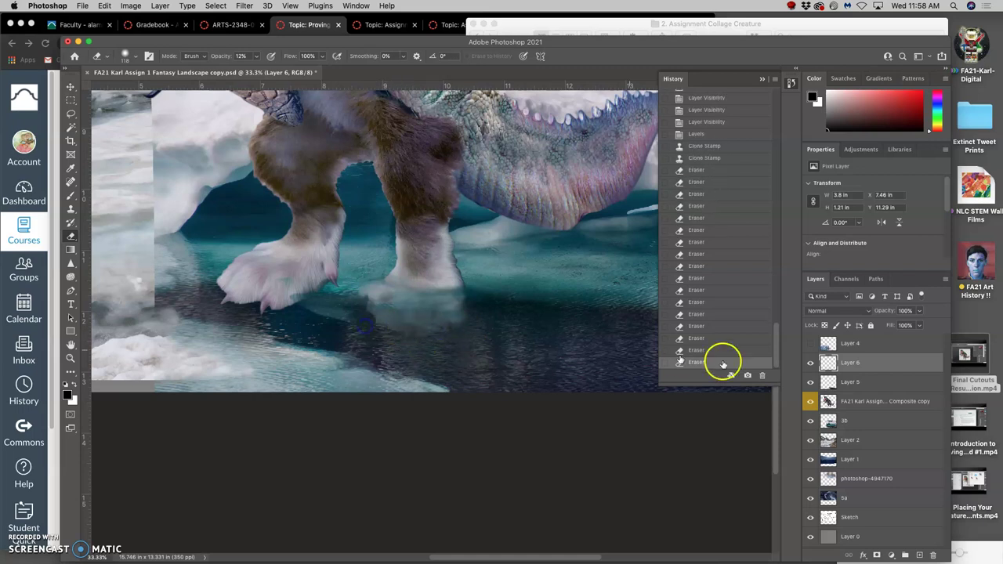
# Show the iceberg on Layer 4, comparing the image with and without it, and make that layer active.
pyautogui.click(810, 345)
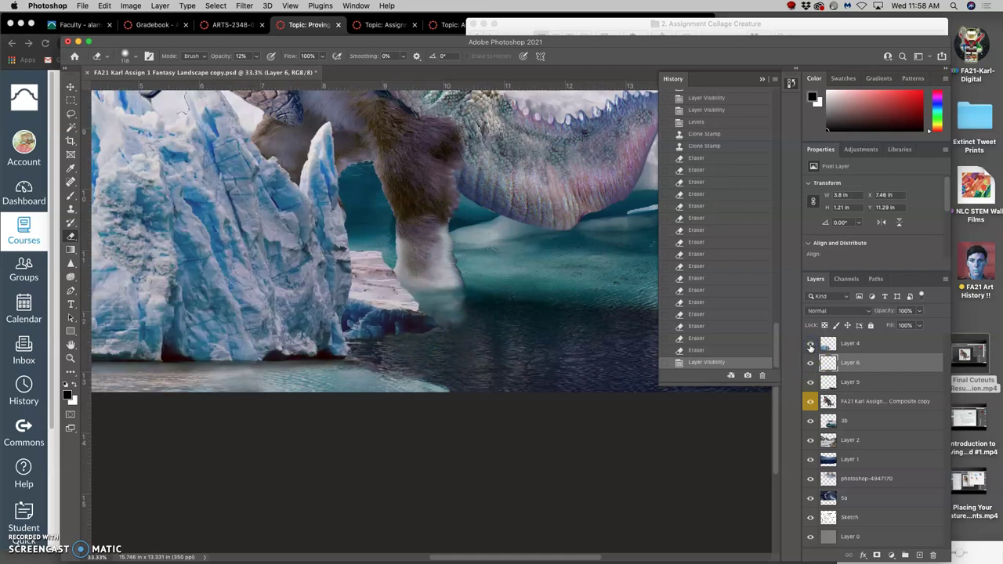
pyautogui.click(810, 345)
pyautogui.click(811, 345)
pyautogui.click(810, 345)
pyautogui.click(810, 345)
pyautogui.click(846, 349)
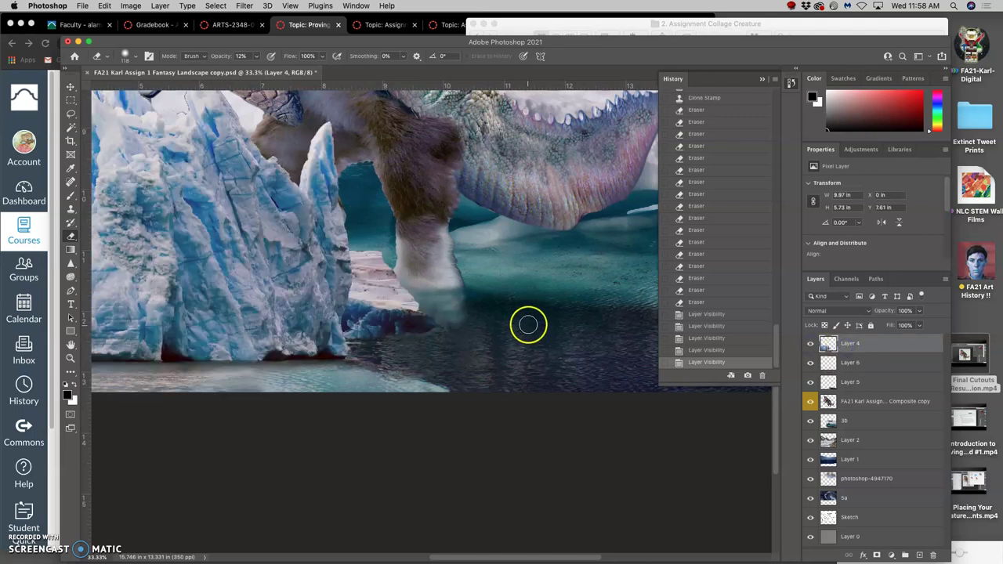
# Examine how the iceberg's ledge meets the rear foot, both up close and within the overall composition.
pyautogui.press('super+equal')
pyautogui.press('super+equal')
pyautogui.moveTo(461, 309); pyautogui.dragTo(495, 363)
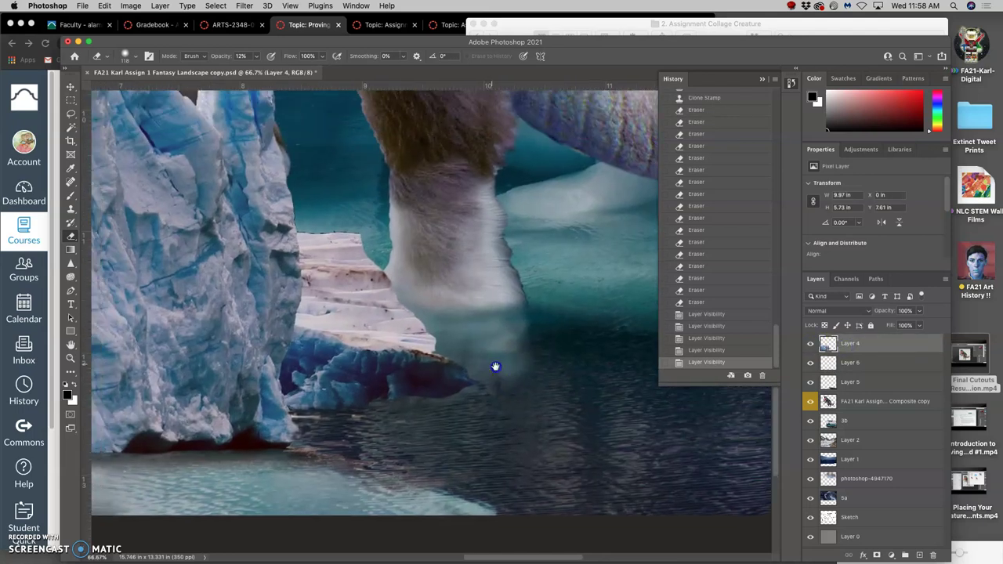
pyautogui.press('super+minus')
pyautogui.press('super+minus')
pyautogui.press('super+minus')
pyautogui.press('super+minus')
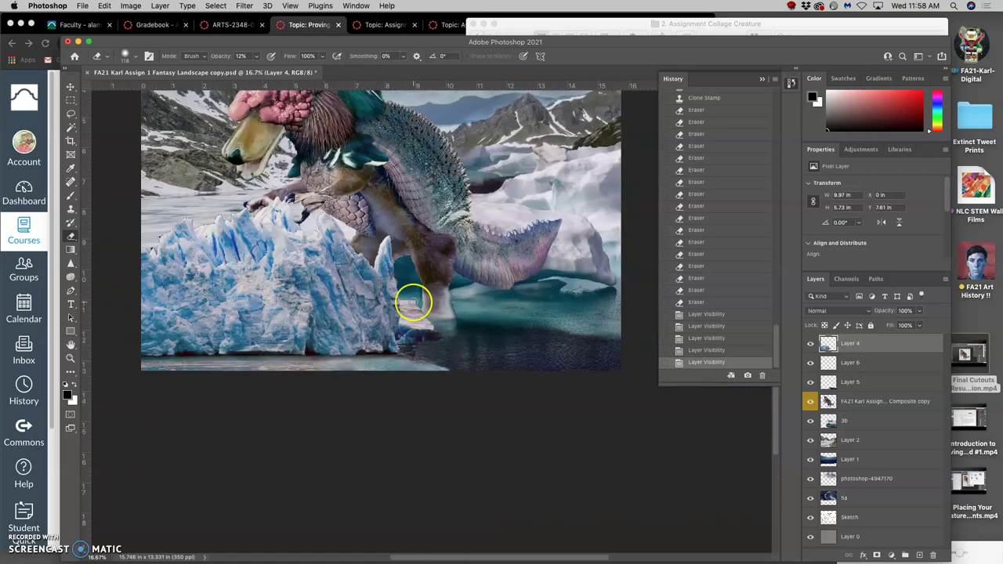
pyautogui.press('super+plus')
pyautogui.press('super+plus')
pyautogui.press('super+plus')
pyautogui.press('super+plus')
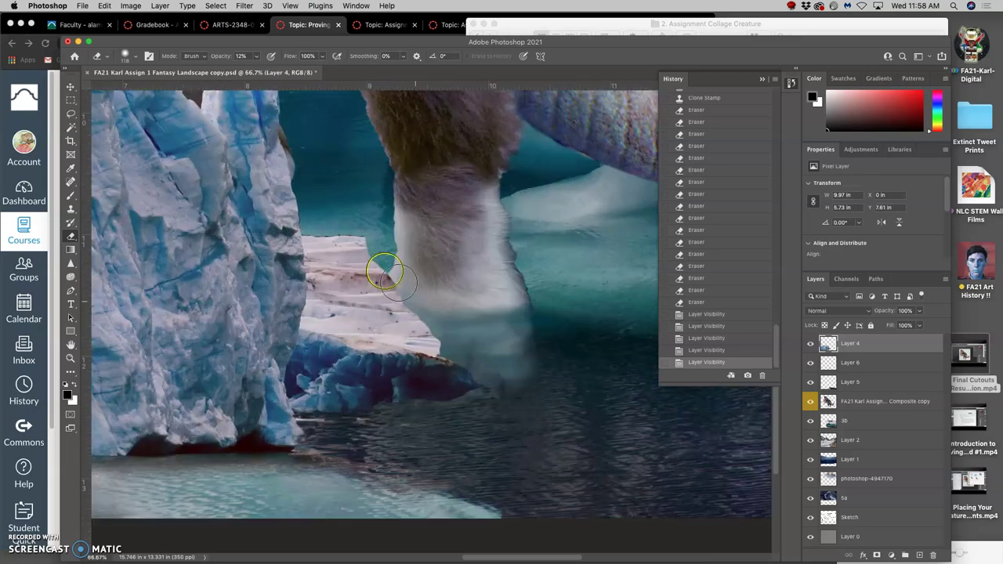
# Trim the upper edge of the iceberg's pinkish ledge beside the rear foot on Layer 4 using a freehand Lasso selection.
pyautogui.click(71, 114)
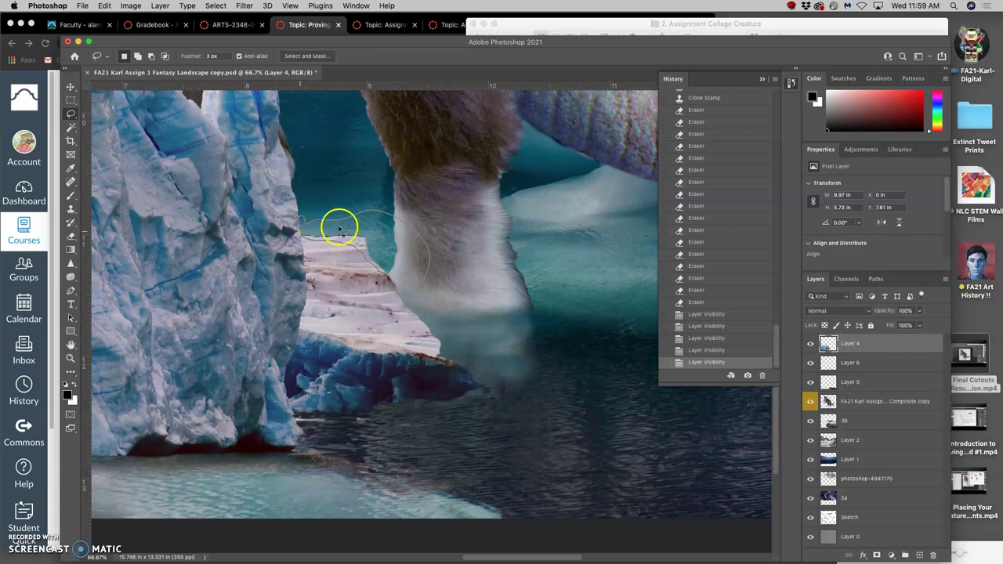
pyautogui.moveTo(339, 225); pyautogui.dragTo(337, 206)
pyautogui.press('Delete')
pyautogui.press('Delete')
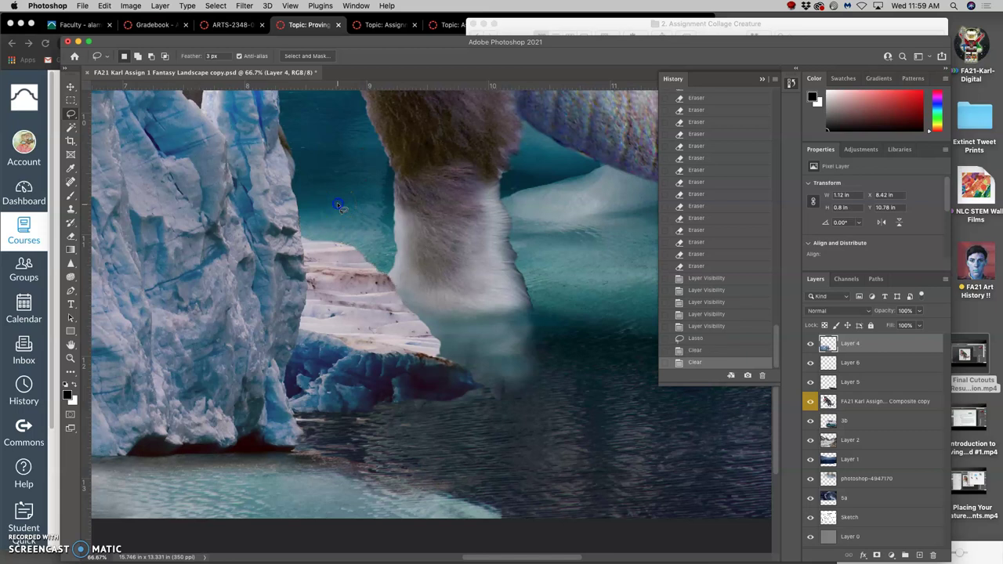
pyautogui.click(337, 206)
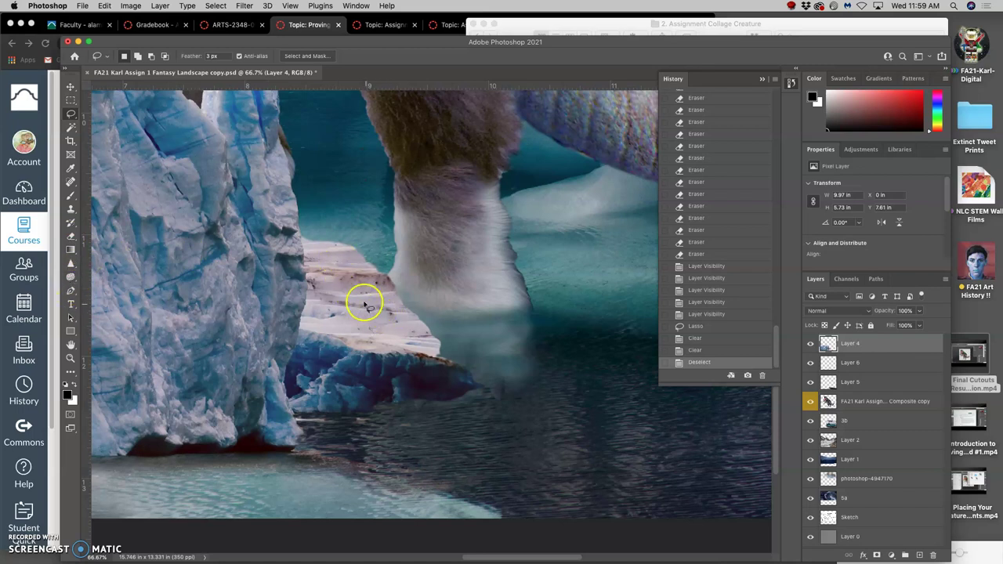
# Darken the top and outer edge of the pinkish ice ledge with the Burn tool.
pyautogui.click(72, 276)
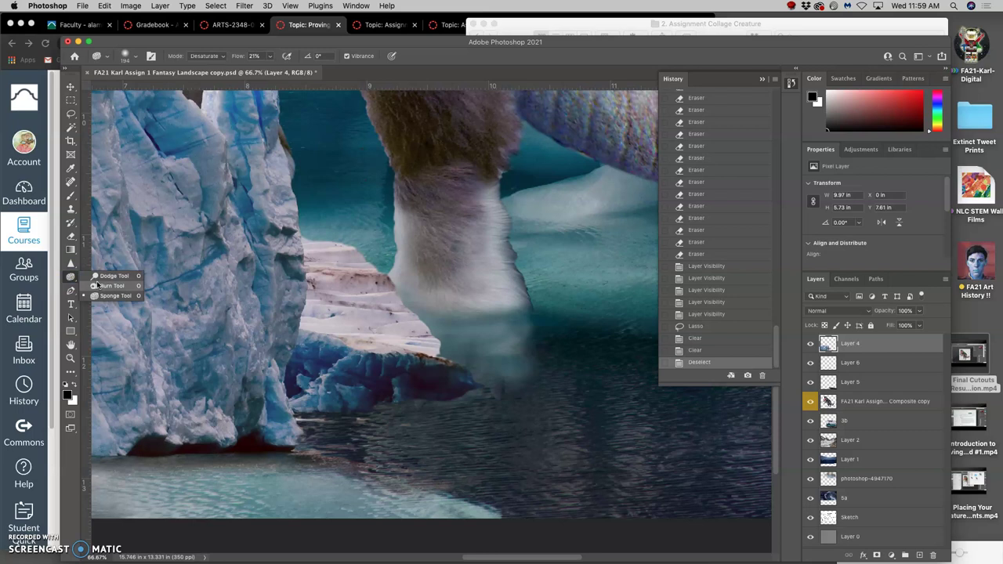
pyautogui.click(110, 286)
pyautogui.moveTo(335, 247); pyautogui.dragTo(325, 245)
pyautogui.moveTo(339, 244); pyautogui.dragTo(309, 241)
pyautogui.moveTo(312, 243)
pyautogui.mouseDown()
pyautogui.moveTo(352, 254)
pyautogui.moveTo(428, 310)
pyautogui.moveTo(398, 294)
pyautogui.moveTo(447, 338)
pyautogui.moveTo(410, 320)
pyautogui.moveTo(438, 351)
pyautogui.mouseUp()
pyautogui.moveTo(383, 278)
pyautogui.mouseDown()
pyautogui.moveTo(314, 237)
pyautogui.moveTo(308, 287)
pyautogui.moveTo(381, 336)
pyautogui.moveTo(463, 353)
pyautogui.mouseUp()
# Burn the water reflection directly below the rear foot on Layer 5.
pyautogui.scroll(-3, 436, 332)
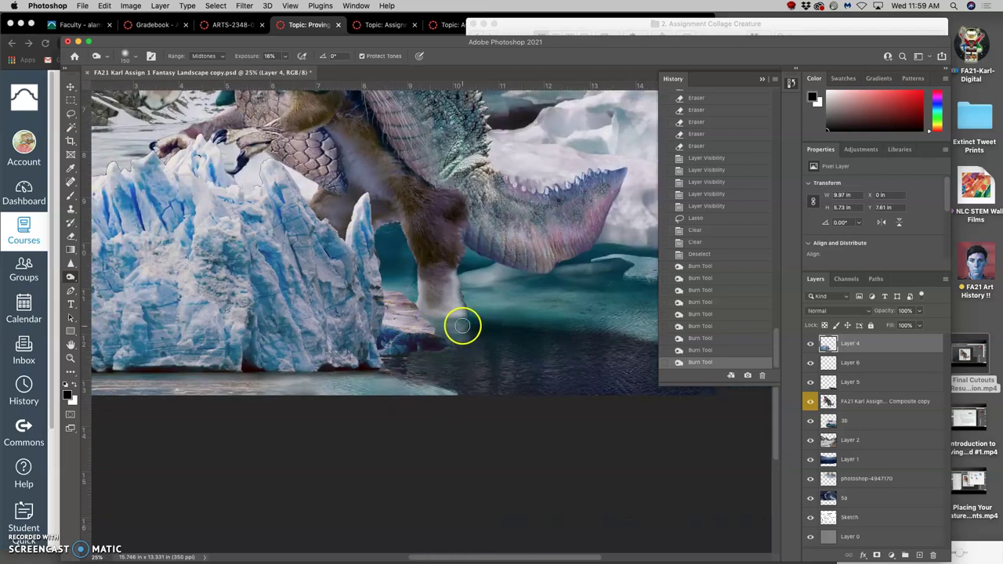
pyautogui.click(858, 382)
pyautogui.moveTo(460, 330)
pyautogui.mouseDown()
pyautogui.moveTo(472, 360)
pyautogui.moveTo(458, 360)
pyautogui.moveTo(480, 358)
pyautogui.moveTo(423, 352)
pyautogui.moveTo(485, 363)
pyautogui.moveTo(460, 375)
pyautogui.mouseUp()
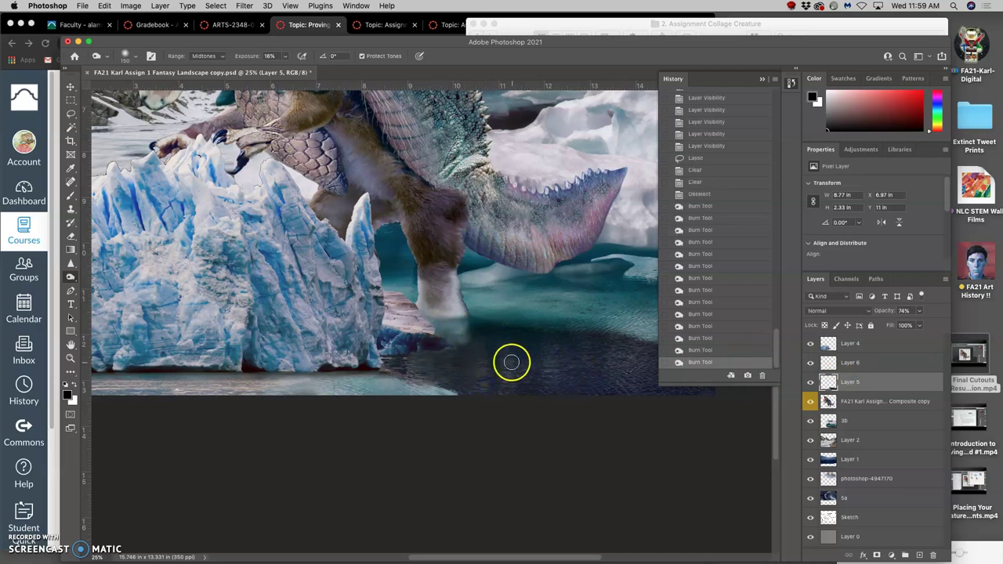
# Darken the narrow ice spire beside the rear leg and the neighbouring iceberg slope on Layer 4 with the Burn tool.
pyautogui.hscroll(-3, 513, 362)
pyautogui.scroll(5, 512, 361)
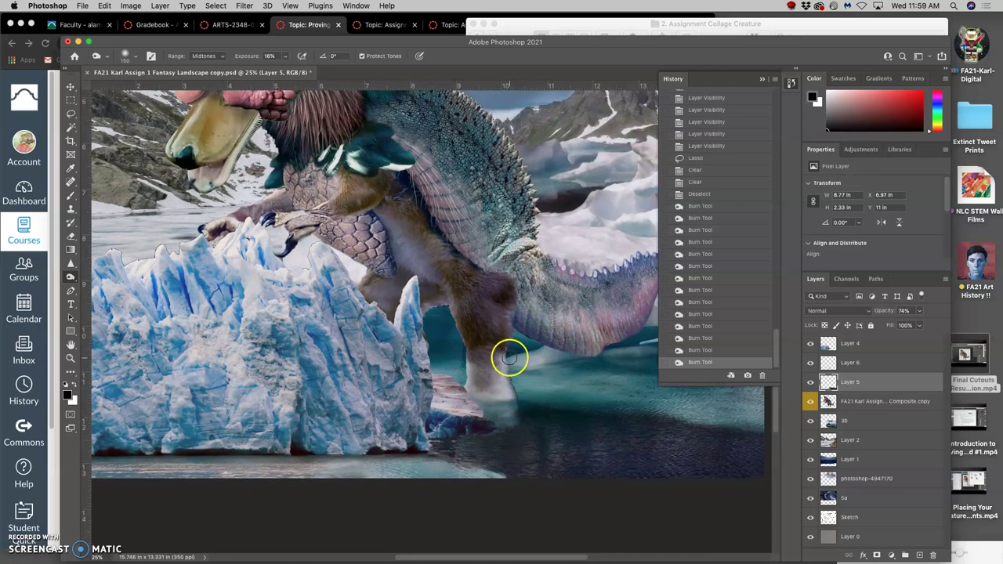
pyautogui.hscroll(-4, 509, 359)
pyautogui.hscroll(-7, 502, 354)
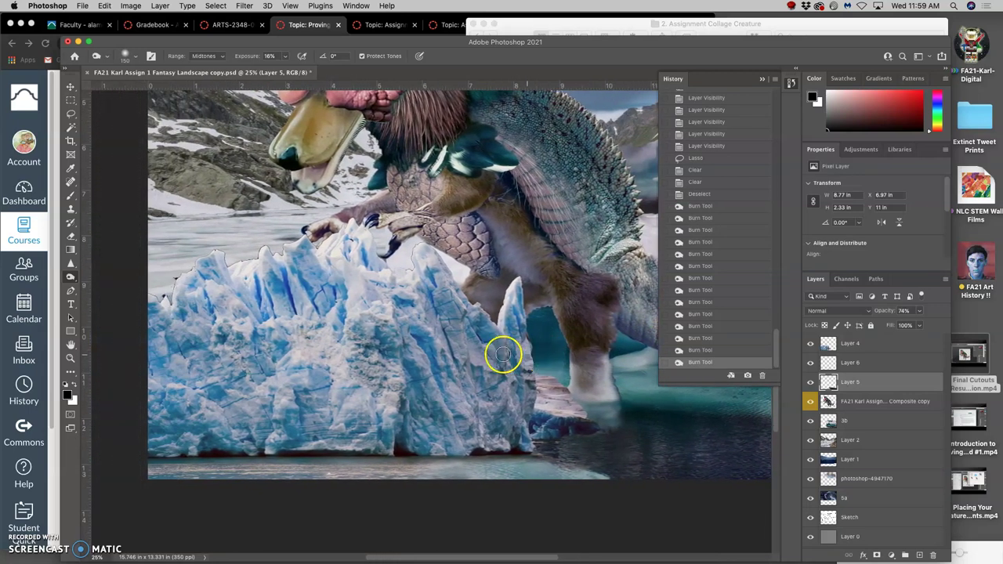
pyautogui.moveTo(556, 289); pyautogui.dragTo(547, 306)
pyautogui.moveTo(558, 289)
pyautogui.mouseDown()
pyautogui.moveTo(548, 310)
pyautogui.moveTo(562, 320)
pyautogui.moveTo(564, 291)
pyautogui.mouseUp()
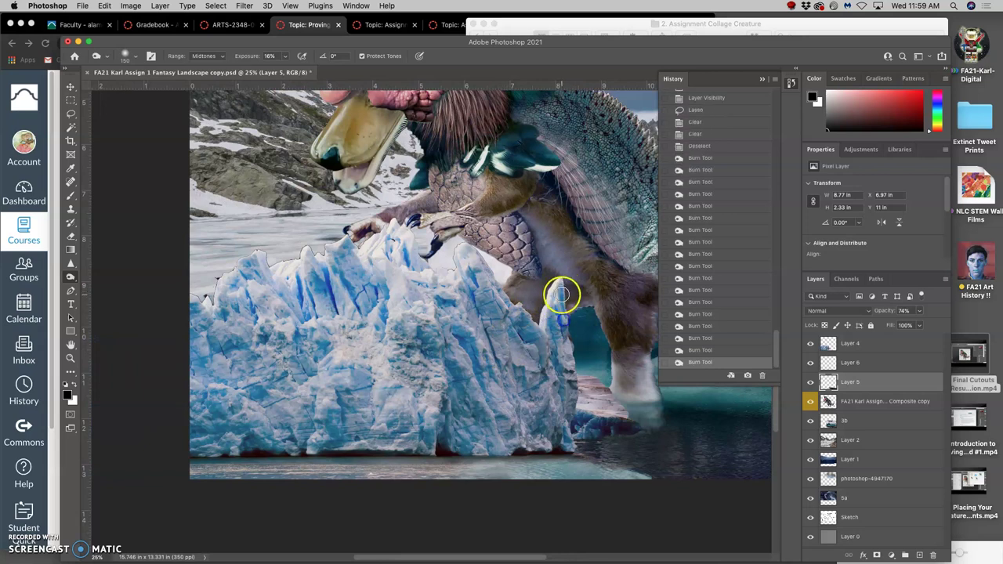
pyautogui.click(862, 345)
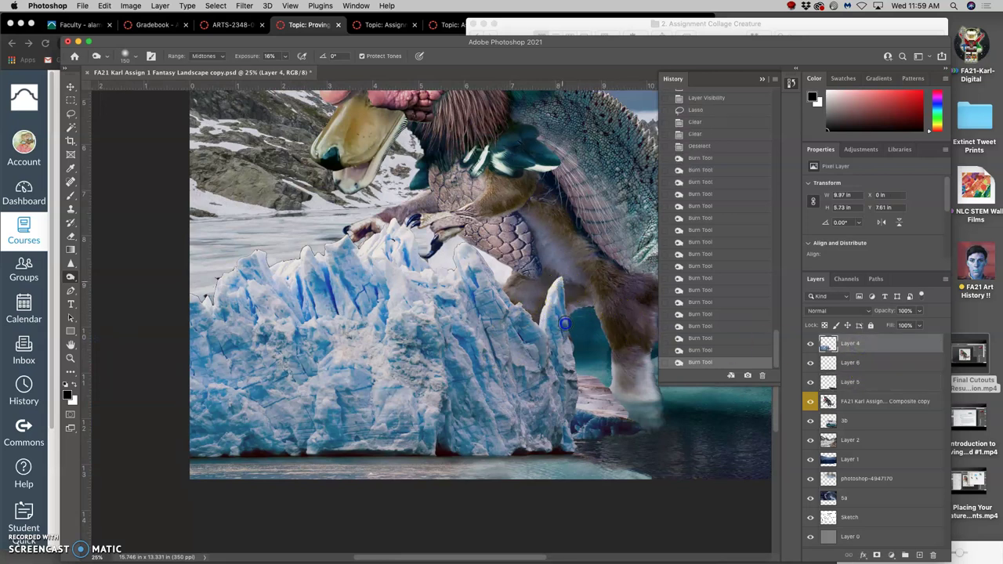
pyautogui.moveTo(557, 298); pyautogui.dragTo(546, 318)
pyautogui.hscroll(2, 439, 276)
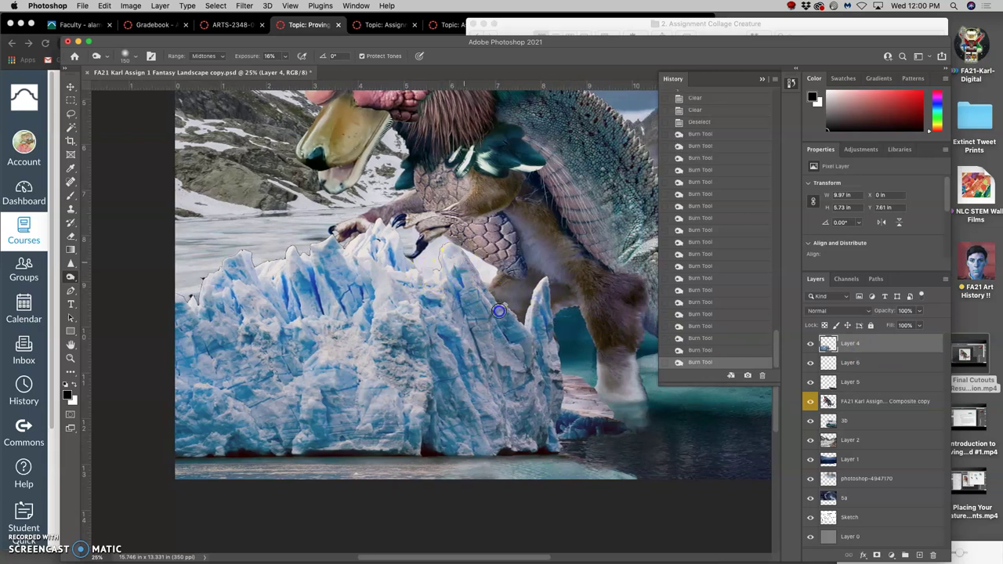
pyautogui.moveTo(494, 312); pyautogui.dragTo(471, 282)
pyautogui.moveTo(535, 341)
pyautogui.mouseDown()
pyautogui.moveTo(485, 301)
pyautogui.moveTo(461, 261)
pyautogui.moveTo(447, 287)
pyautogui.mouseUp()
# Review the overall composition and compare it with the Layer 4 iceberg hidden and shown.
pyautogui.scroll(10, 488, 291)
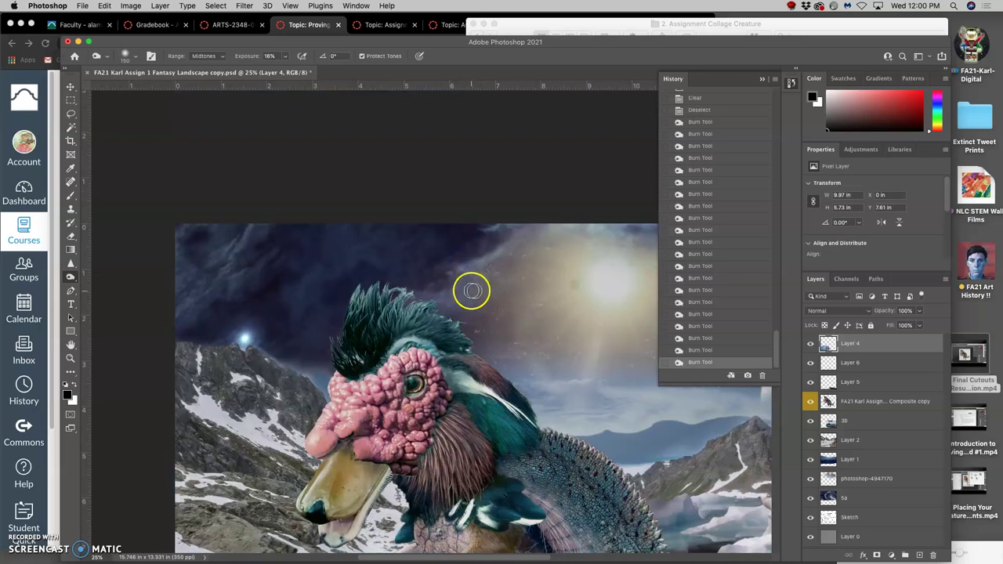
pyautogui.scroll(-5, 481, 287)
pyautogui.hscroll(5, 528, 327)
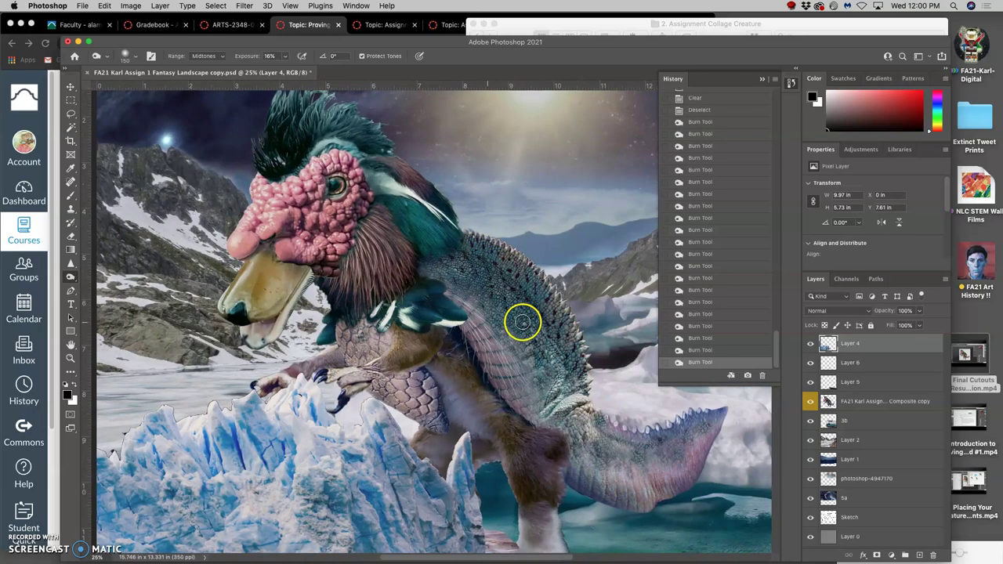
pyautogui.scroll(-2, 373, 411)
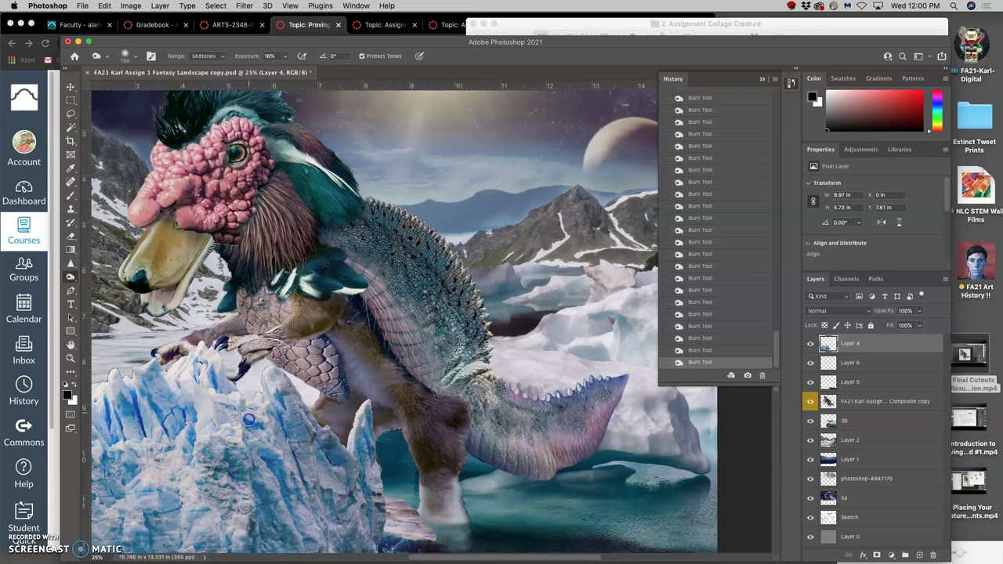
pyautogui.click(811, 343)
pyautogui.click(811, 343)
# Try to nudge a Magic Wand selection of the empty area around the Layer 4 iceberg downward with the Move tool.
pyautogui.scroll(3, 412, 360)
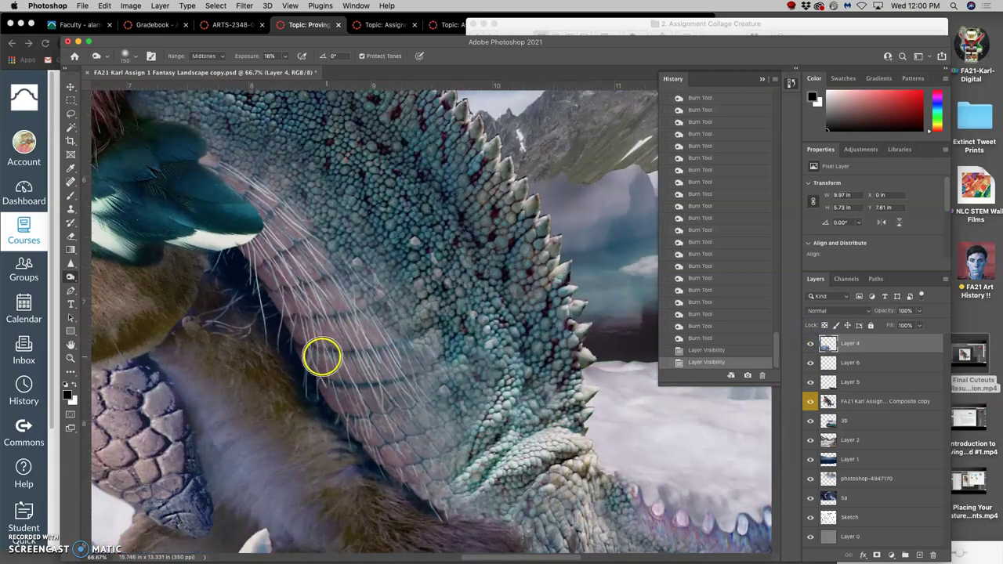
pyautogui.hscroll(-5, 323, 357)
pyautogui.scroll(-3, 323, 356)
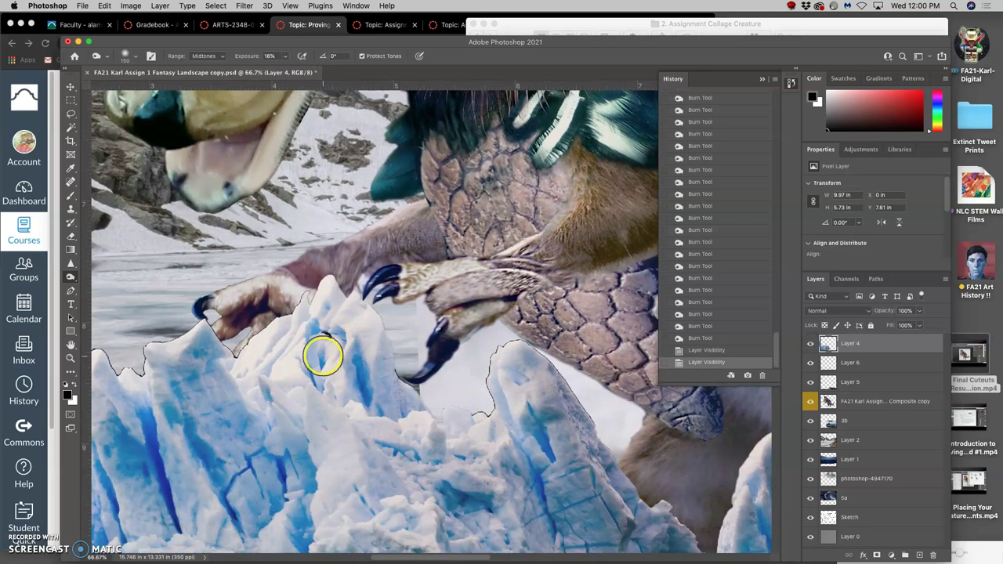
pyautogui.click(70, 126)
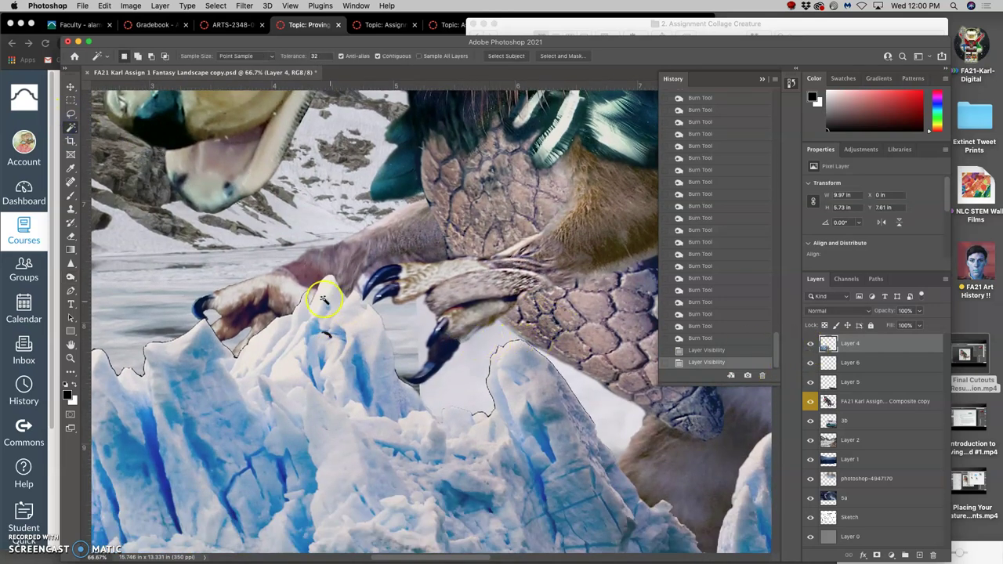
pyautogui.click(171, 301)
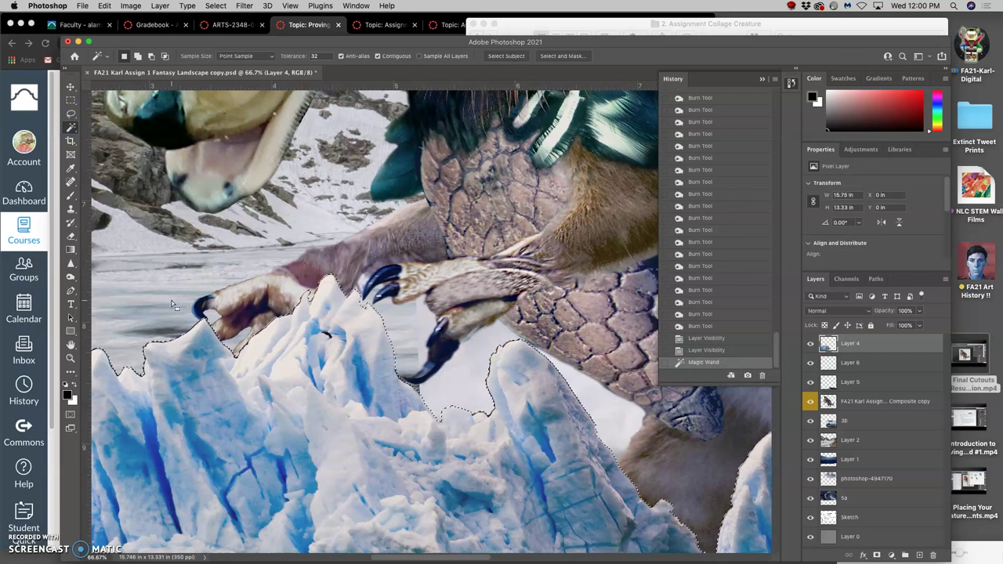
pyautogui.click(70, 88)
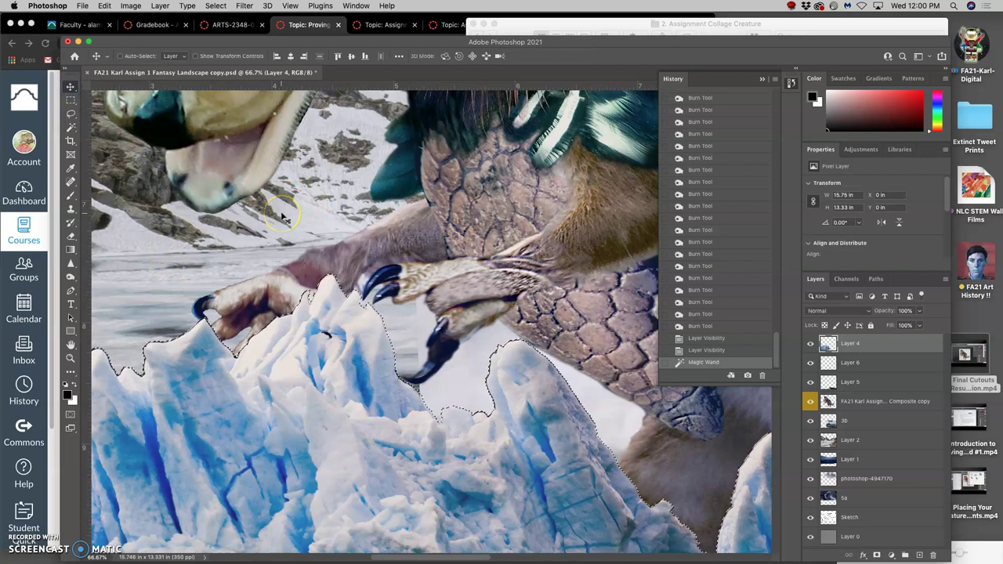
pyautogui.press('Down')
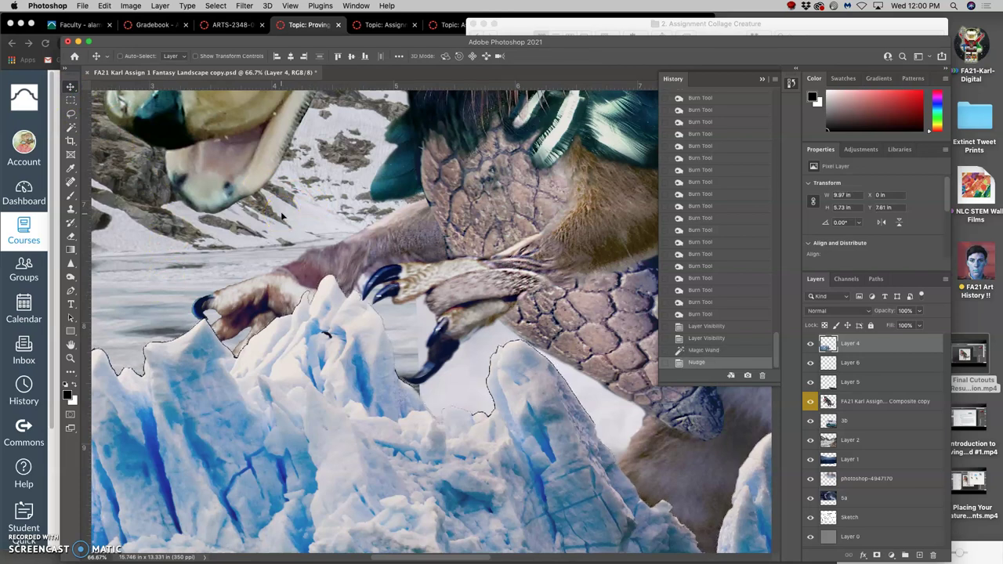
# Select the empty area around the Layer 4 iceberg with the Magic Wand, nudge the outline into the ice and clear the dark fringe.
pyautogui.click(71, 127)
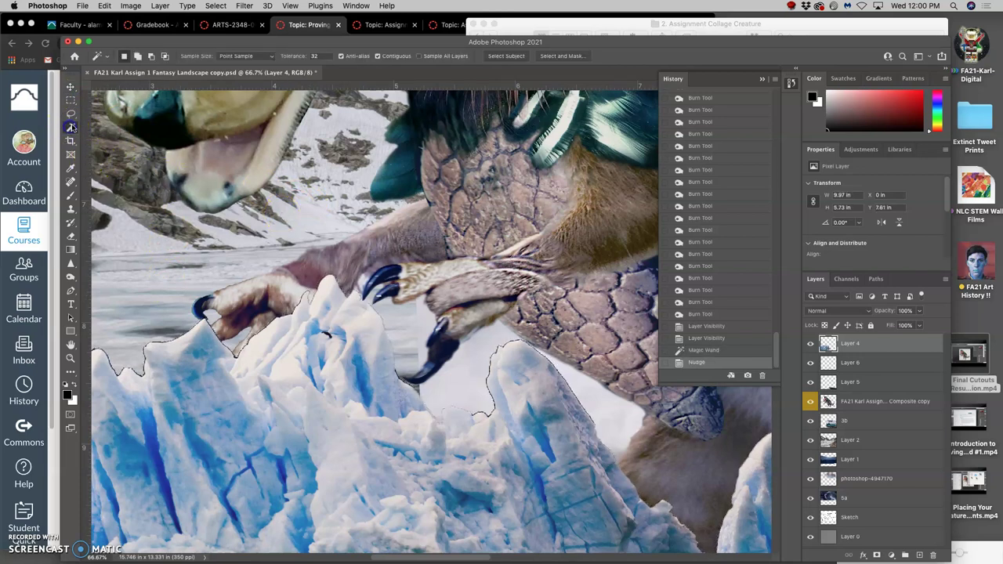
pyautogui.click(180, 225)
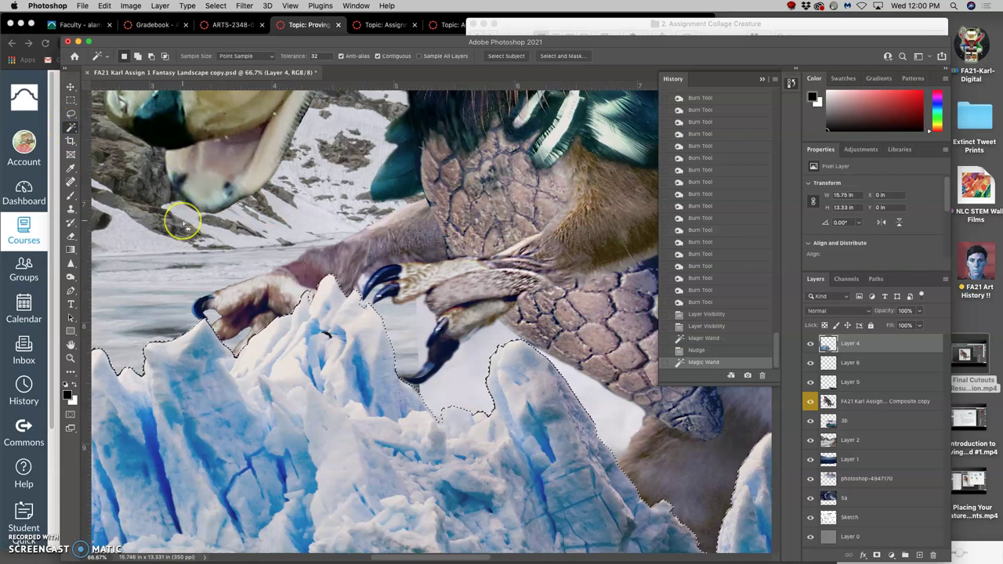
pyautogui.press('Down')
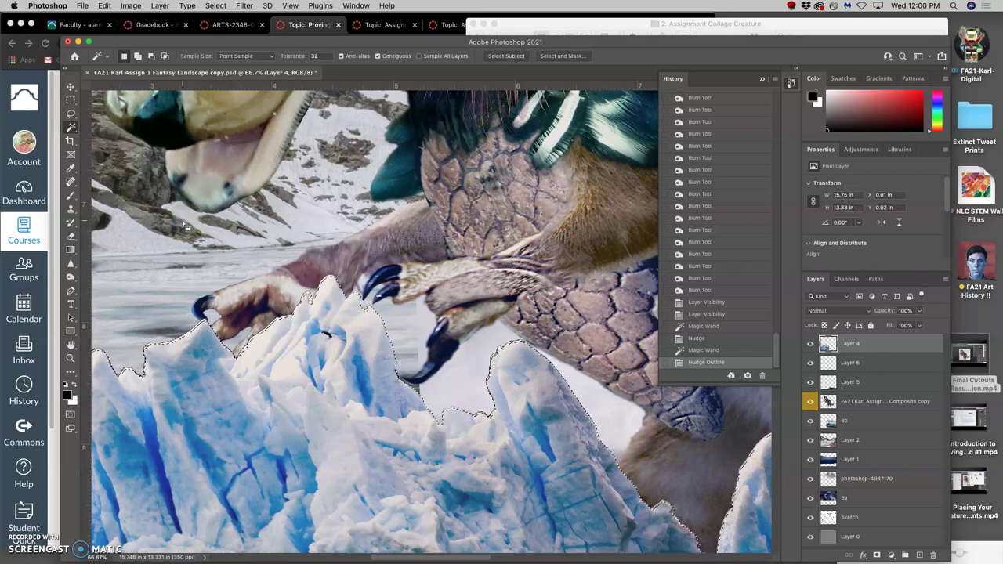
pyautogui.press('BackSpace')
pyautogui.press('BackSpace')
pyautogui.press('BackSpace')
# Nudge the selection outline left in small increments, clearing more of the iceberg's dark fringe, and deselect.
pyautogui.press('Left')
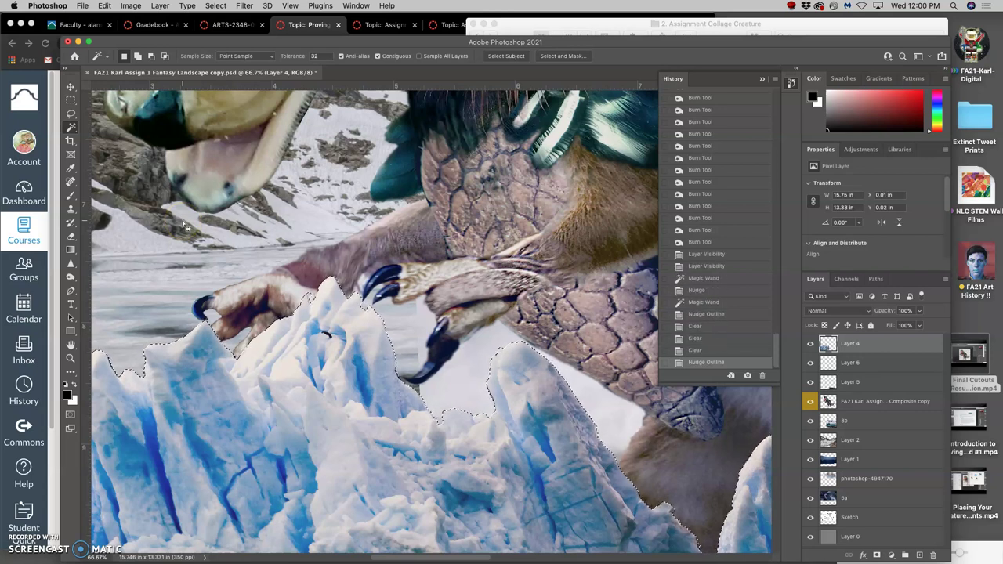
pyautogui.press('BackSpace')
pyautogui.press('Left')
pyautogui.press('BackSpace')
pyautogui.press('super+d')
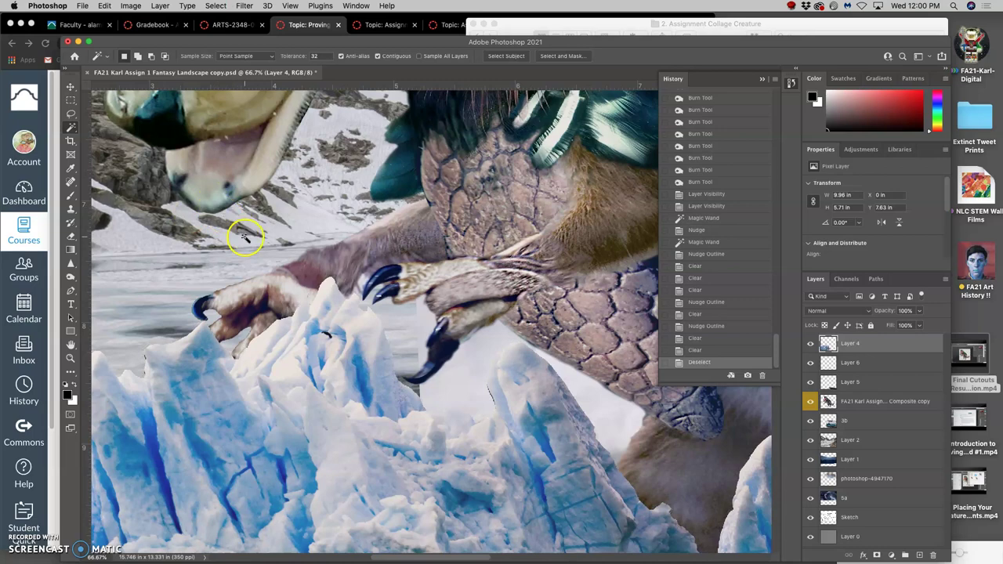
# Erase the dark specks on the iceberg's outermost low peaks using a smaller Eraser brush at 87% opacity.
pyautogui.scroll(-3, 246, 230)
pyautogui.hscroll(-5, 239, 239)
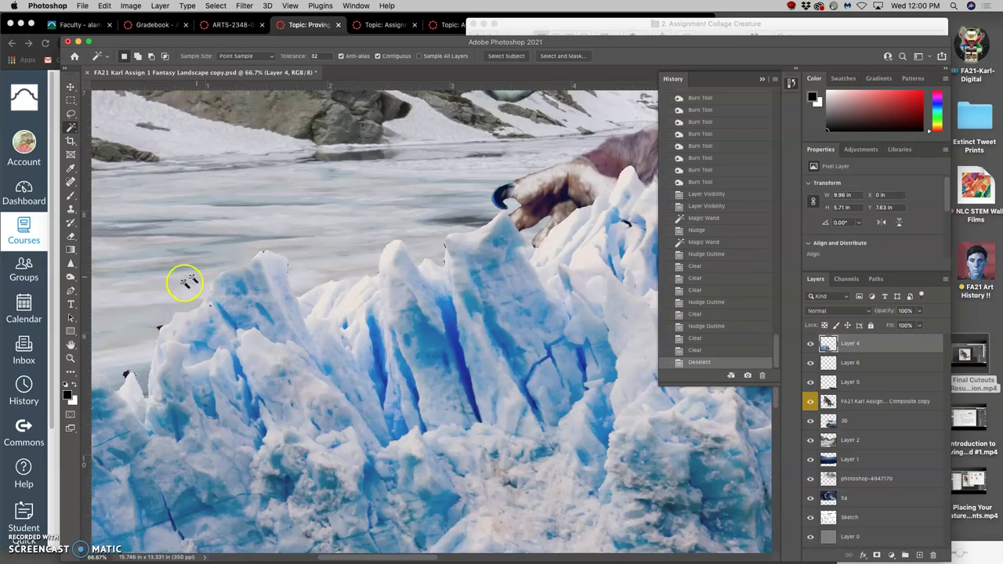
pyautogui.click(71, 235)
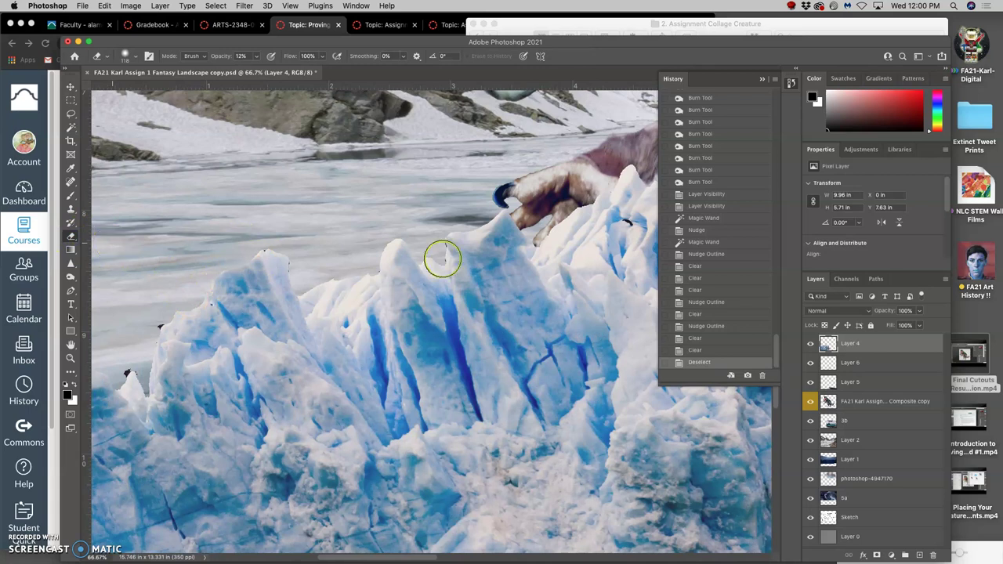
pyautogui.click(253, 56)
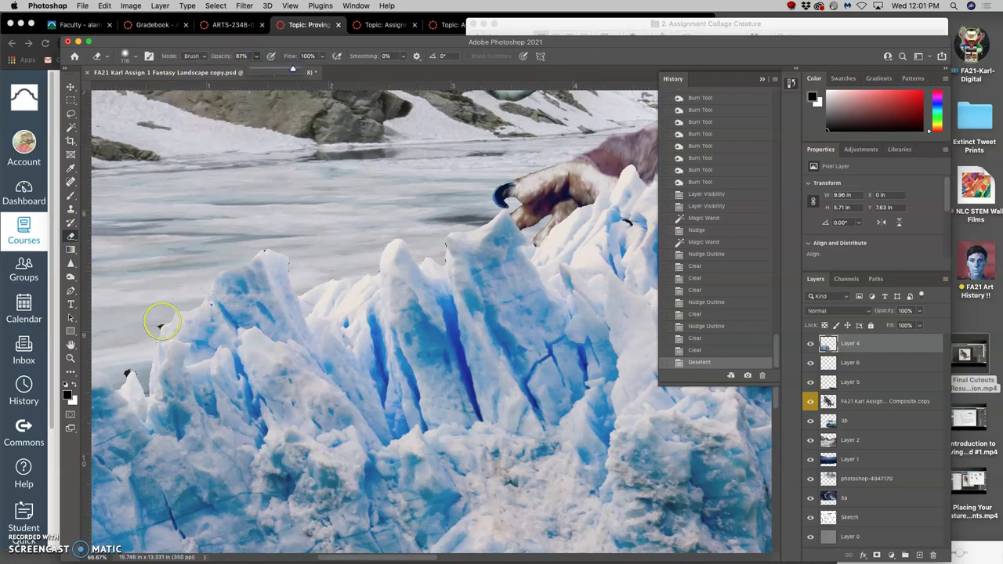
pyautogui.click(136, 57)
pyautogui.moveTo(154, 89); pyautogui.dragTo(134, 89)
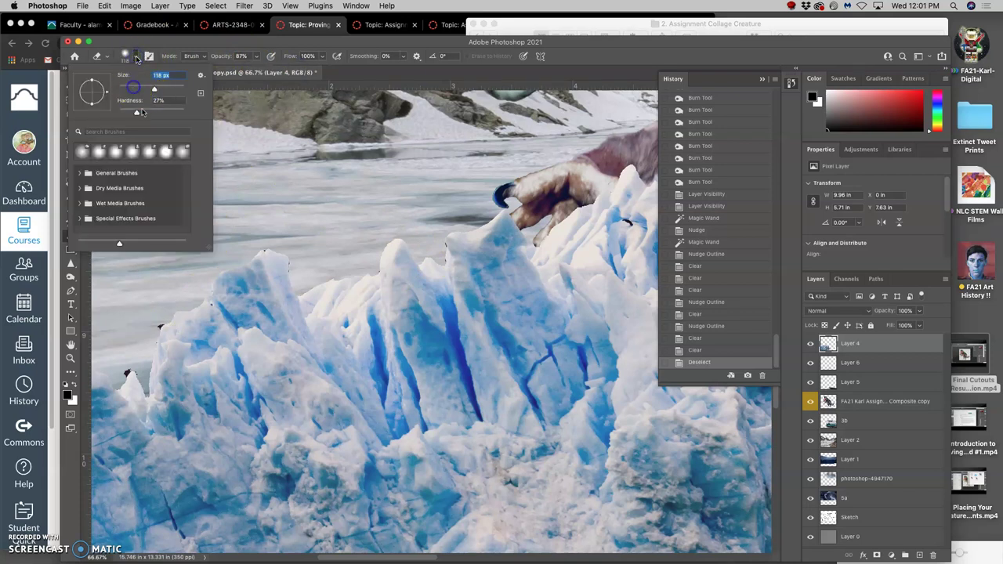
pyautogui.click(161, 317)
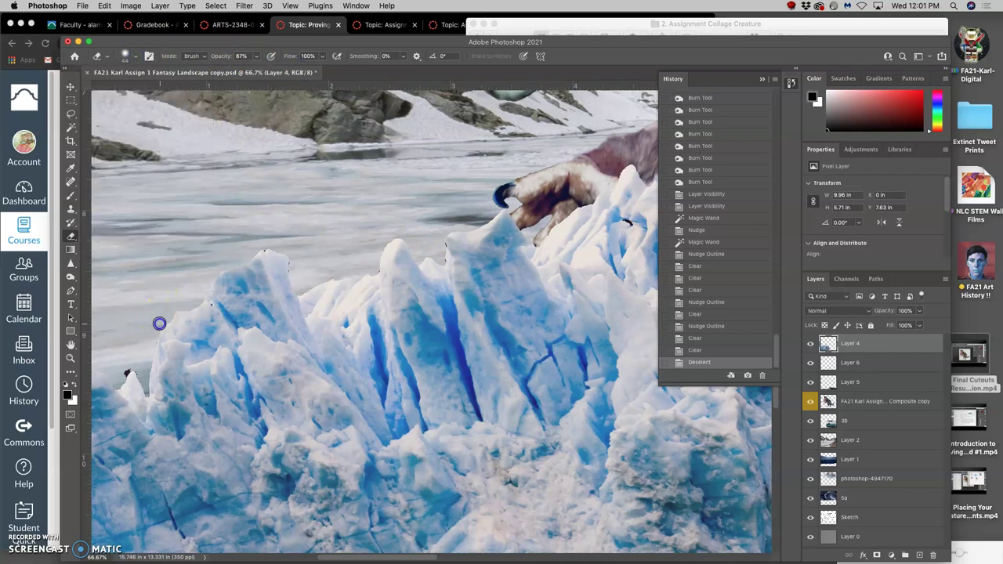
pyautogui.moveTo(160, 323); pyautogui.dragTo(157, 327)
pyautogui.click(129, 368)
pyautogui.click(130, 363)
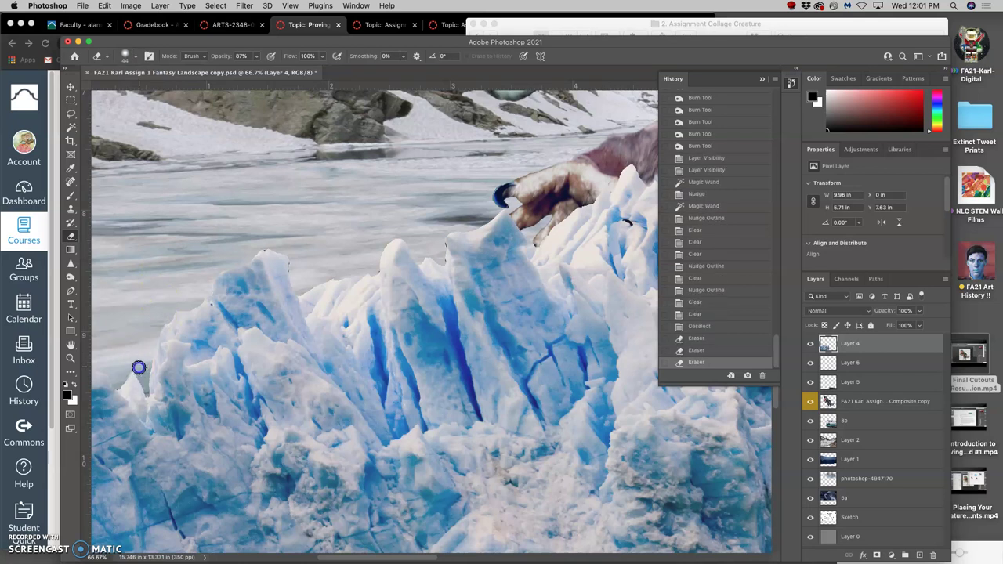
pyautogui.click(138, 370)
# Erase the dark edge specks on the iceberg's middle peaks, undoing the stray stroke beside the front paw.
pyautogui.click(264, 246)
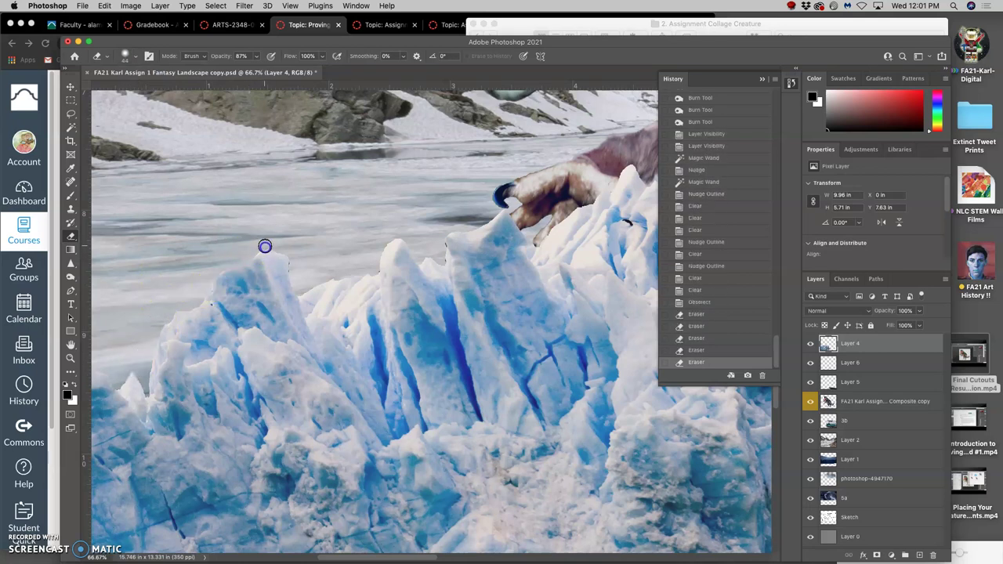
pyautogui.click(426, 226)
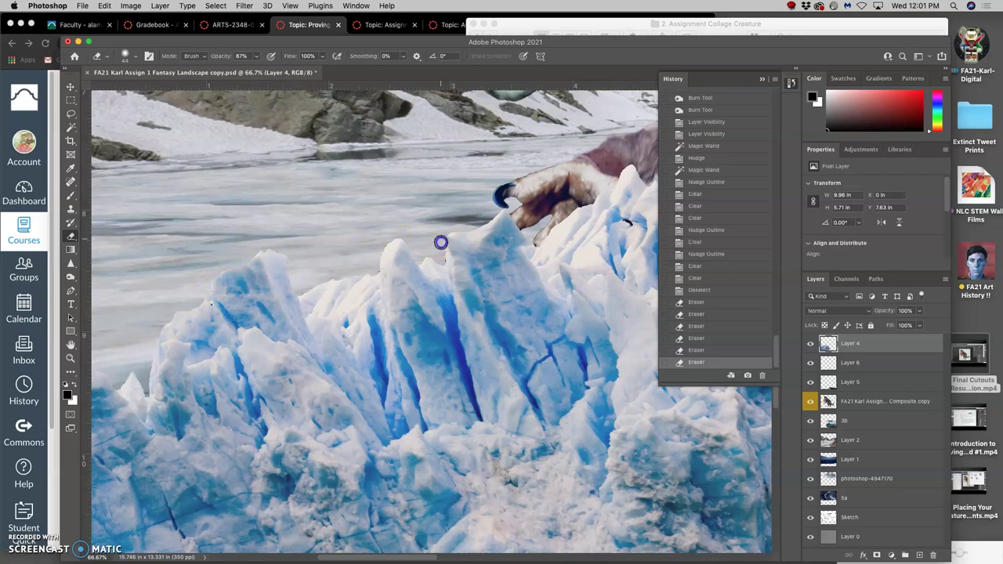
pyautogui.click(442, 261)
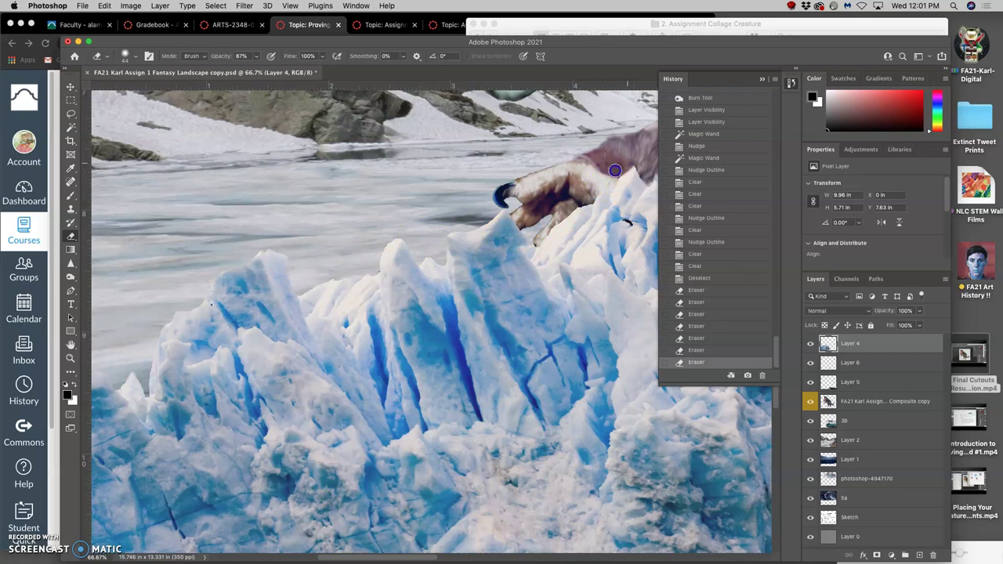
pyautogui.moveTo(614, 169); pyautogui.dragTo(604, 188)
pyautogui.hotkey('ctrl', 'z')
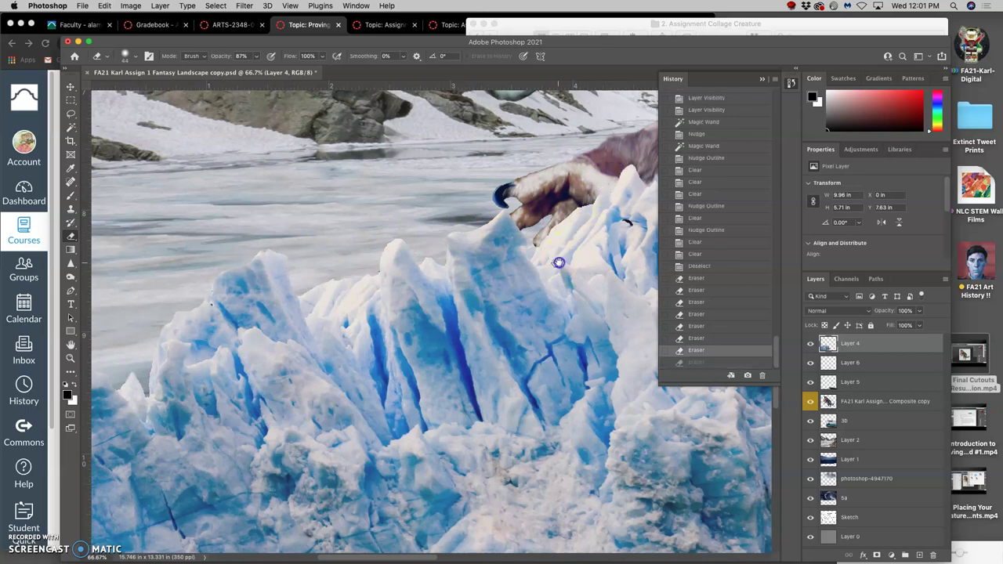
# Erase the thin dark line along the edge of the ice peak below the creature's front claw.
pyautogui.moveTo(548, 264); pyautogui.dragTo(492, 303)
pyautogui.moveTo(475, 264); pyautogui.dragTo(381, 290)
pyautogui.moveTo(471, 303); pyautogui.dragTo(318, 290)
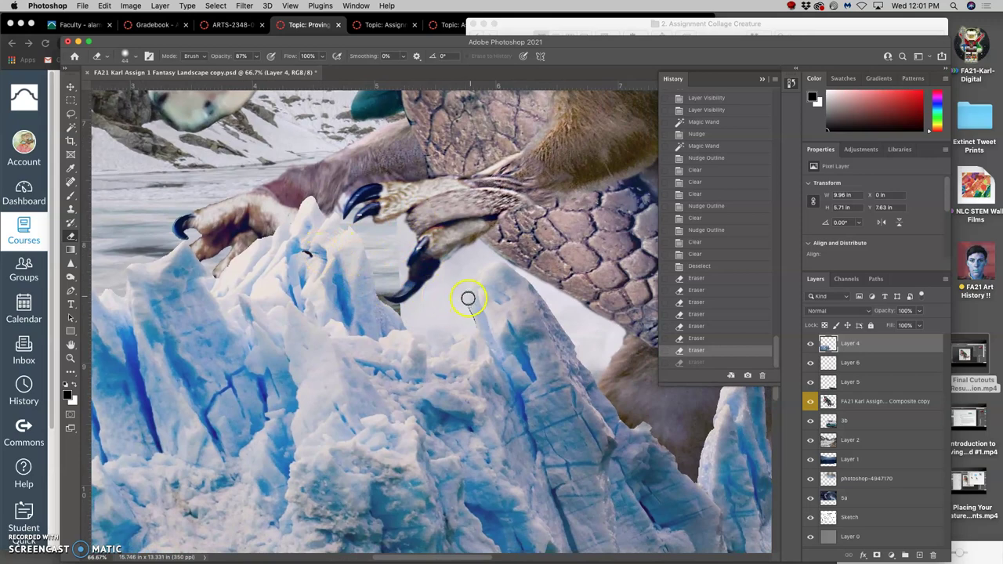
pyautogui.moveTo(473, 325); pyautogui.dragTo(466, 314)
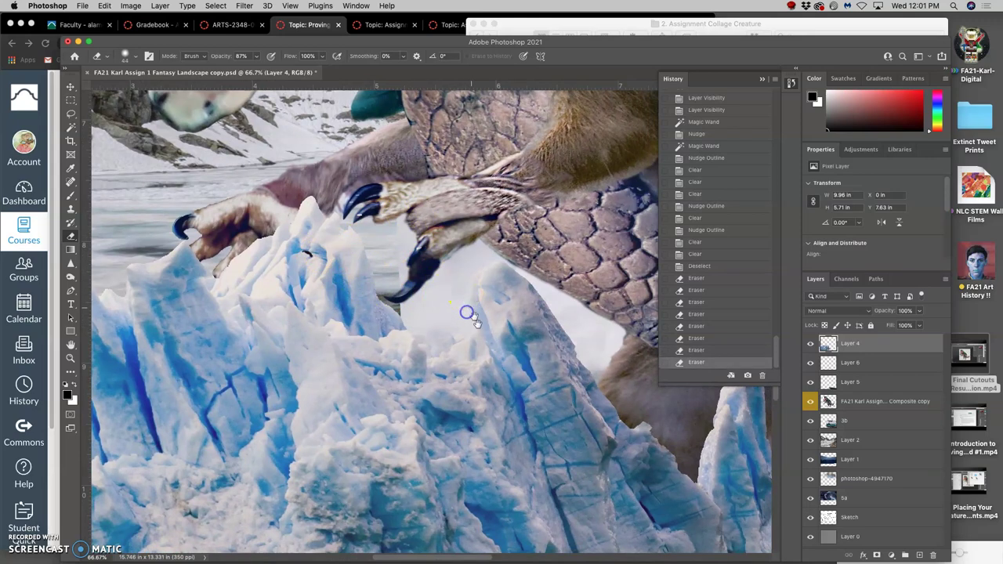
pyautogui.moveTo(463, 360)
pyautogui.mouseDown()
pyautogui.moveTo(450, 335)
pyautogui.moveTo(471, 321)
pyautogui.mouseUp()
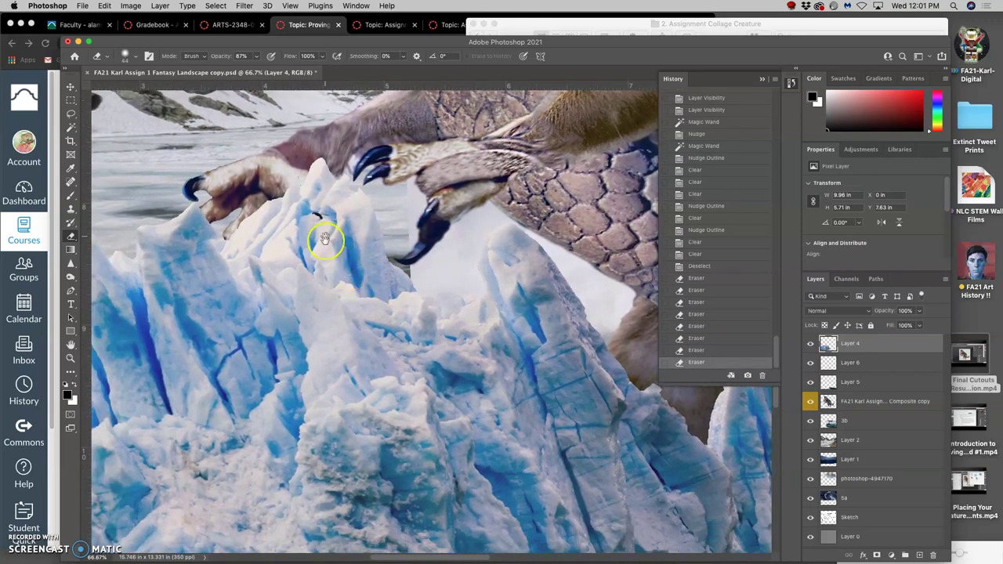
# Burn the midtones at 16% exposure down the tall ice peak in front of the creature's scaly forearm.
pyautogui.moveTo(325, 248); pyautogui.dragTo(510, 224)
pyautogui.moveTo(394, 307); pyautogui.dragTo(572, 292)
pyautogui.moveTo(423, 329); pyautogui.dragTo(280, 363)
pyautogui.moveTo(493, 343); pyautogui.dragTo(355, 358)
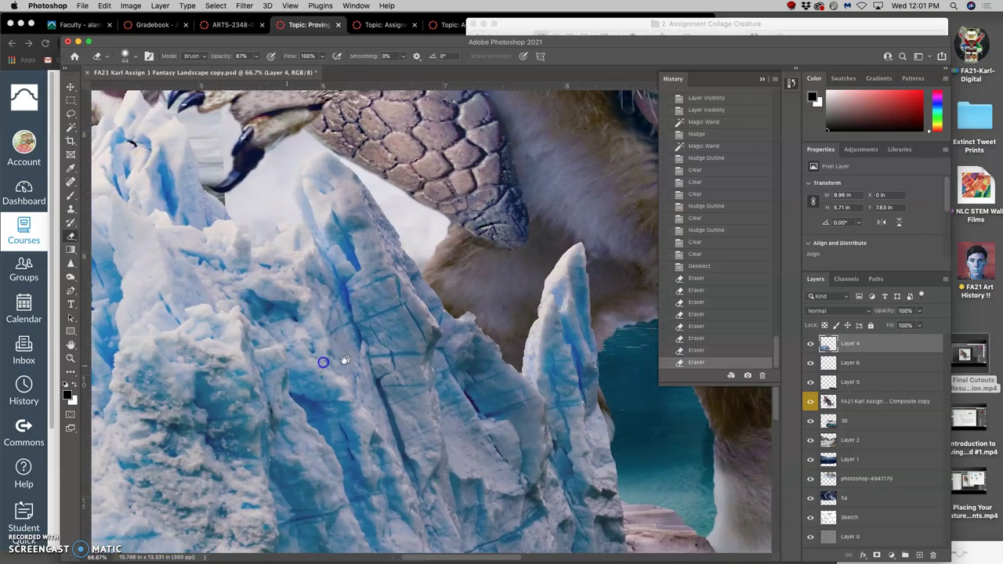
pyautogui.moveTo(465, 370); pyautogui.dragTo(386, 326)
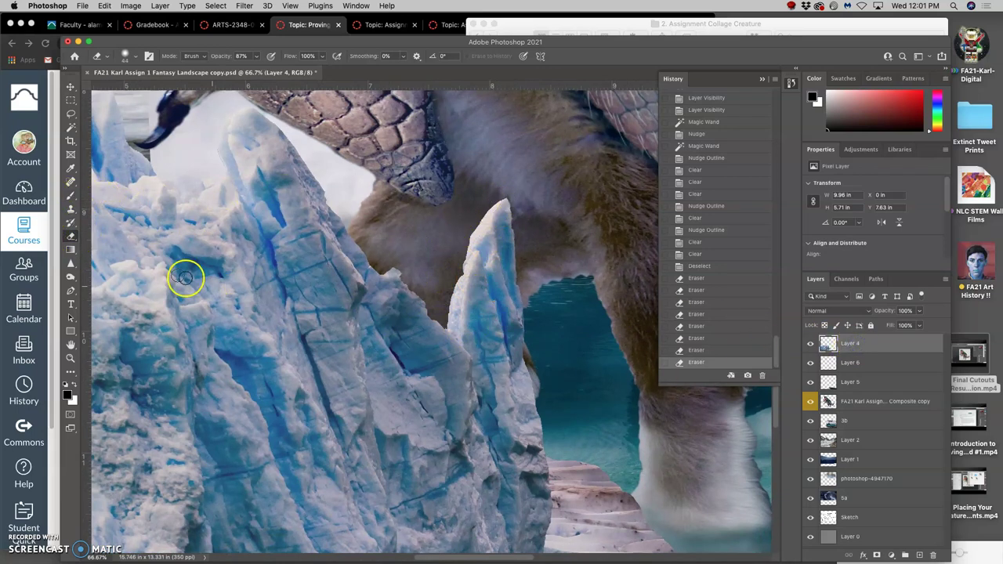
pyautogui.click(71, 278)
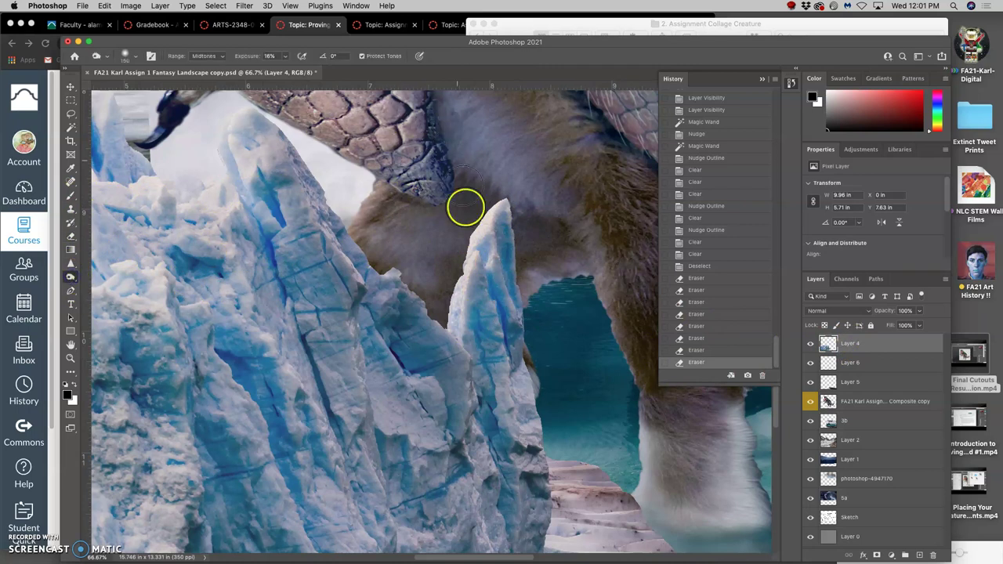
pyautogui.moveTo(233, 135)
pyautogui.mouseDown()
pyautogui.moveTo(297, 168)
pyautogui.moveTo(283, 166)
pyautogui.moveTo(283, 183)
pyautogui.moveTo(240, 125)
pyautogui.moveTo(294, 200)
pyautogui.moveTo(289, 278)
pyautogui.moveTo(312, 340)
pyautogui.moveTo(271, 269)
pyautogui.moveTo(311, 376)
pyautogui.mouseUp()
pyautogui.moveTo(253, 262); pyautogui.dragTo(304, 402)
# Burn the midtones across the iceberg's central face and the ridges below the creature's claws.
pyautogui.press('space')
pyautogui.moveTo(313, 291); pyautogui.dragTo(425, 358)
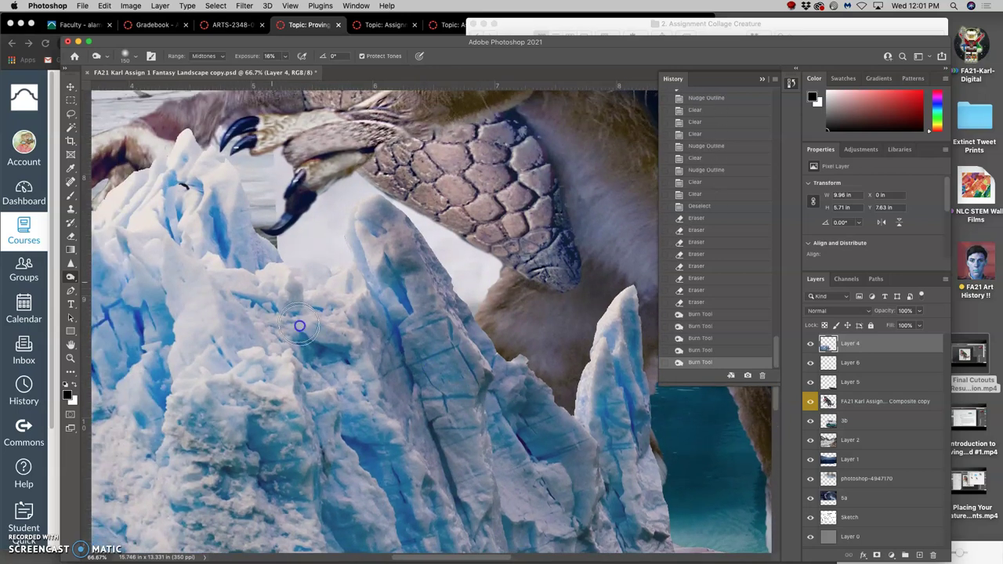
pyautogui.moveTo(216, 274)
pyautogui.mouseDown()
pyautogui.moveTo(177, 232)
pyautogui.moveTo(189, 215)
pyautogui.moveTo(254, 243)
pyautogui.moveTo(288, 348)
pyautogui.moveTo(326, 340)
pyautogui.moveTo(384, 413)
pyautogui.moveTo(382, 475)
pyautogui.moveTo(428, 496)
pyautogui.moveTo(378, 439)
pyautogui.moveTo(375, 463)
pyautogui.mouseUp()
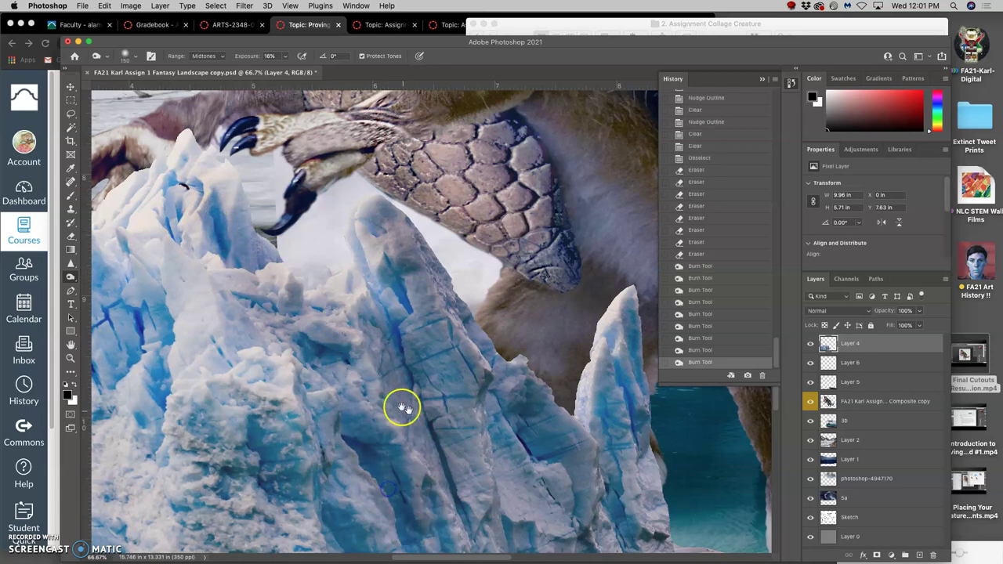
pyautogui.moveTo(382, 400)
pyautogui.mouseDown()
pyautogui.moveTo(443, 363)
pyautogui.moveTo(453, 384)
pyautogui.mouseUp()
pyautogui.moveTo(307, 317)
pyautogui.mouseDown()
pyautogui.moveTo(244, 182)
pyautogui.moveTo(226, 212)
pyautogui.moveTo(230, 301)
pyautogui.moveTo(192, 247)
pyautogui.moveTo(159, 240)
pyautogui.moveTo(197, 350)
pyautogui.moveTo(130, 219)
pyautogui.moveTo(164, 314)
pyautogui.moveTo(150, 232)
pyautogui.moveTo(208, 367)
pyautogui.moveTo(175, 284)
pyautogui.moveTo(190, 294)
pyautogui.moveTo(188, 388)
pyautogui.mouseUp()
# Compare the whole iceberg before and after burning by switching between the last Eraser and last Burn history states.
pyautogui.press('super+minus')
pyautogui.press('super+minus')
pyautogui.press('super+minus')
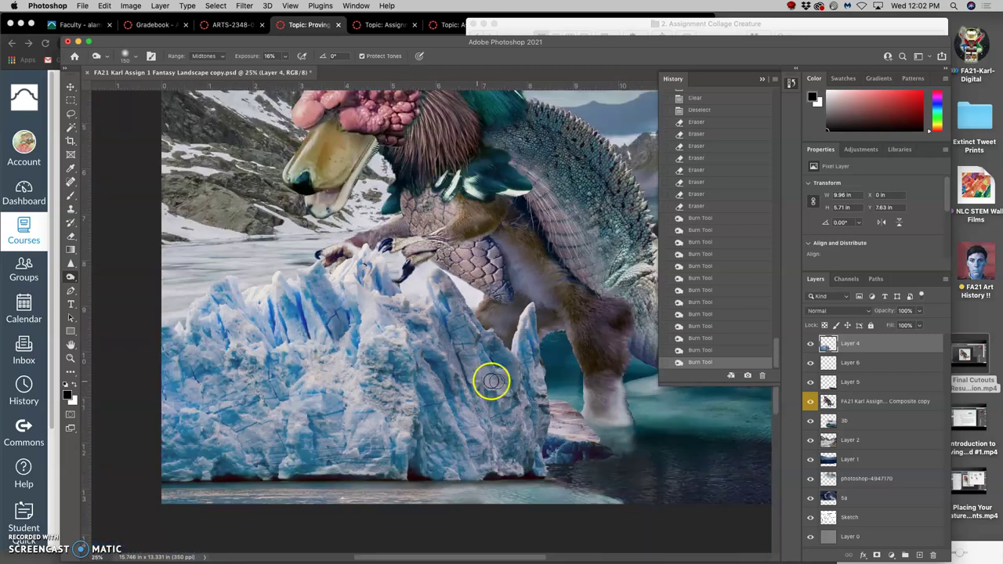
pyautogui.moveTo(473, 337); pyautogui.dragTo(450, 357)
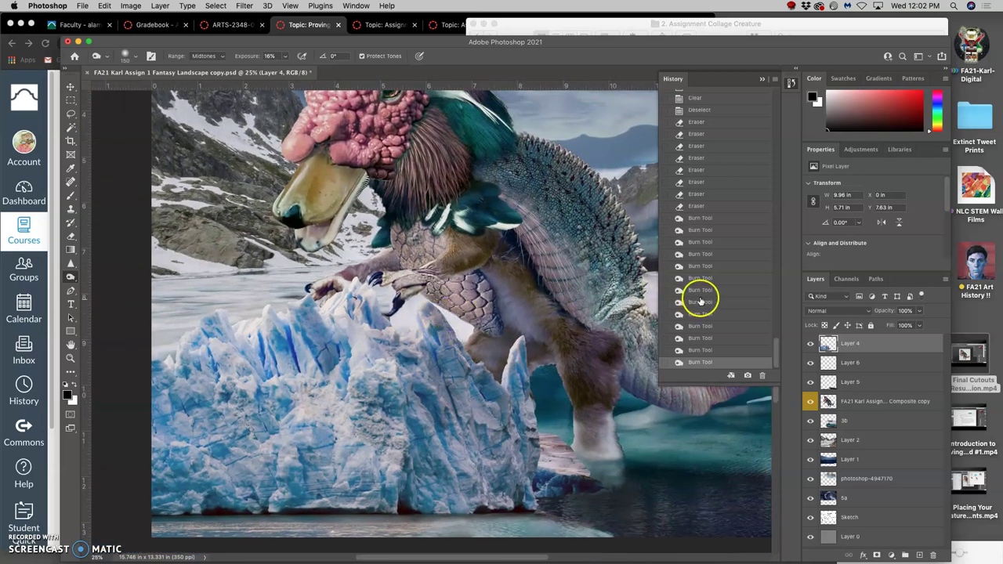
pyautogui.click(705, 207)
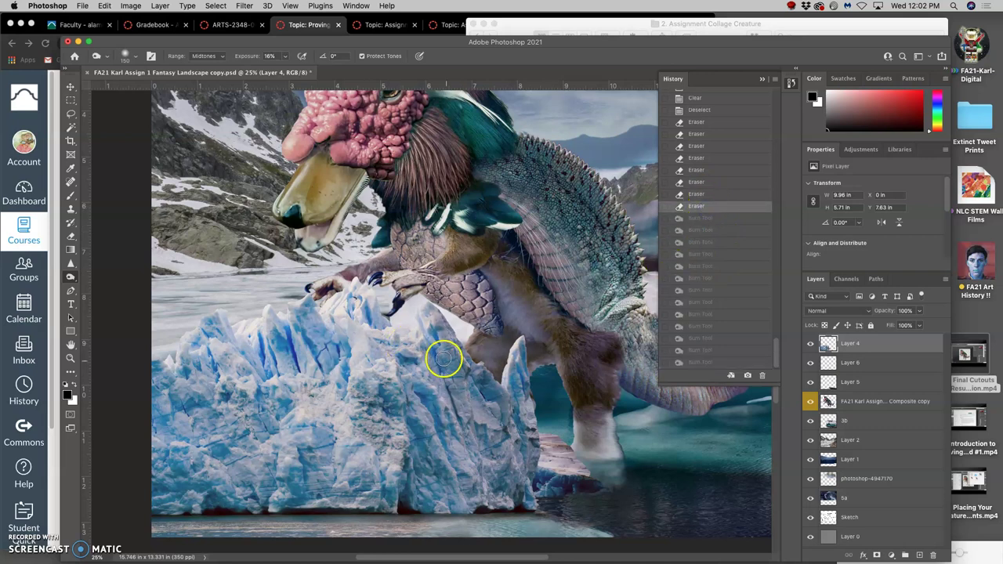
pyautogui.click(690, 363)
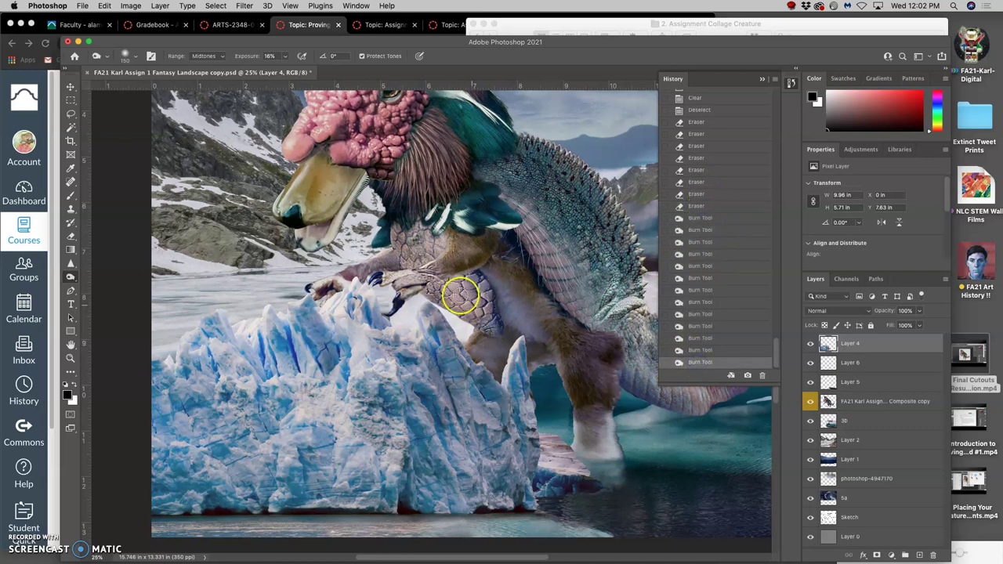
# Set the Burn range to Highlights and darken the bright tip of the tall ice peak.
pyautogui.click(208, 57)
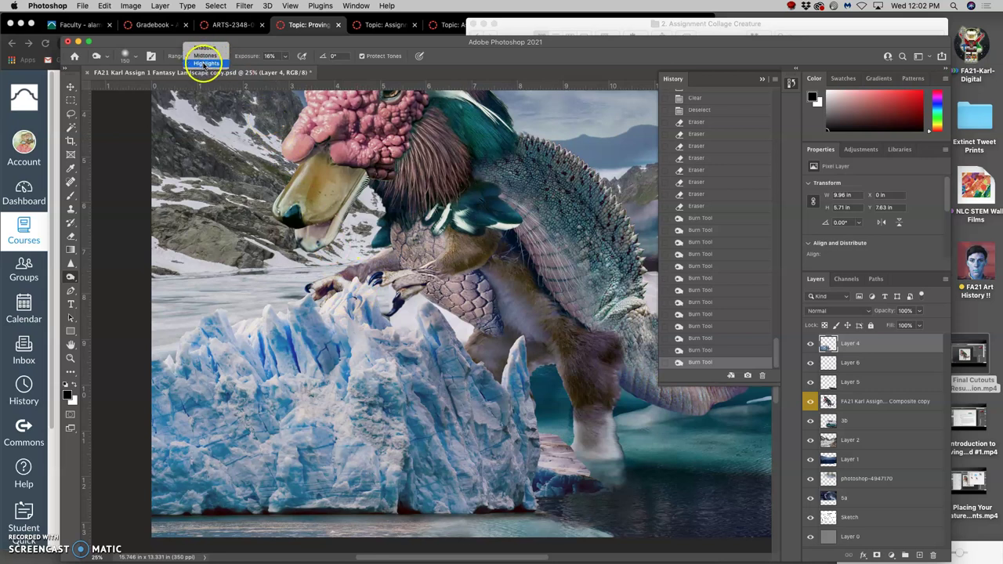
pyautogui.click(206, 63)
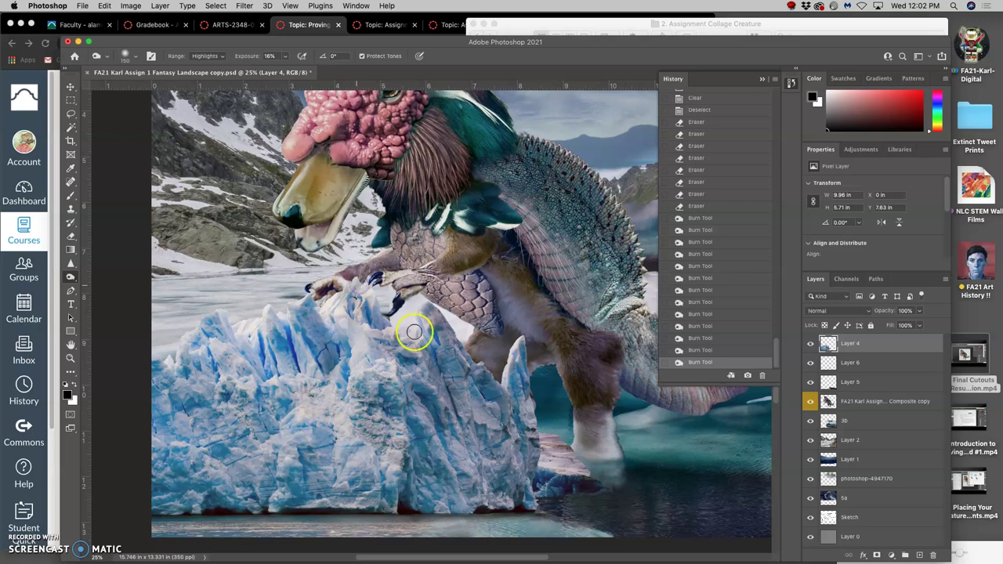
pyautogui.press('super+plus')
pyautogui.press('super+plus')
pyautogui.moveTo(426, 303)
pyautogui.mouseDown()
pyautogui.moveTo(419, 289)
pyautogui.moveTo(439, 303)
pyautogui.mouseUp()
# Burn the highlights on the narrow outer spire beside the hind leg and on the ridges below the claws.
pyautogui.moveTo(602, 376)
pyautogui.mouseDown()
pyautogui.moveTo(603, 364)
pyautogui.moveTo(594, 378)
pyautogui.mouseUp()
pyautogui.moveTo(583, 403); pyautogui.dragTo(594, 390)
pyautogui.moveTo(581, 433); pyautogui.dragTo(593, 393)
pyautogui.moveTo(576, 451); pyautogui.dragTo(588, 402)
pyautogui.moveTo(595, 436); pyautogui.dragTo(580, 458)
pyautogui.moveTo(581, 449); pyautogui.dragTo(567, 473)
pyautogui.moveTo(421, 306)
pyautogui.mouseDown()
pyautogui.moveTo(420, 353)
pyautogui.moveTo(342, 338)
pyautogui.moveTo(291, 306)
pyautogui.moveTo(272, 395)
pyautogui.moveTo(302, 403)
pyautogui.mouseUp()
pyautogui.moveTo(290, 270)
pyautogui.mouseDown()
pyautogui.moveTo(316, 265)
pyautogui.moveTo(285, 250)
pyautogui.moveTo(233, 284)
pyautogui.moveTo(250, 296)
pyautogui.moveTo(267, 392)
pyautogui.moveTo(255, 442)
pyautogui.mouseUp()
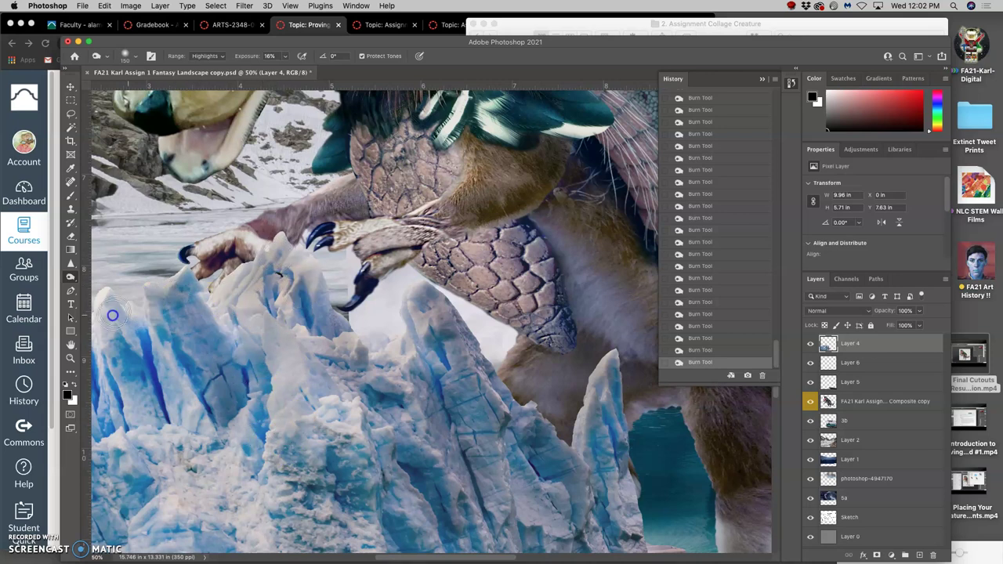
# Brush the Sponge tool over the iceberg's peaks, outer spire and front face to adjust their colour saturation.
pyautogui.click(70, 276)
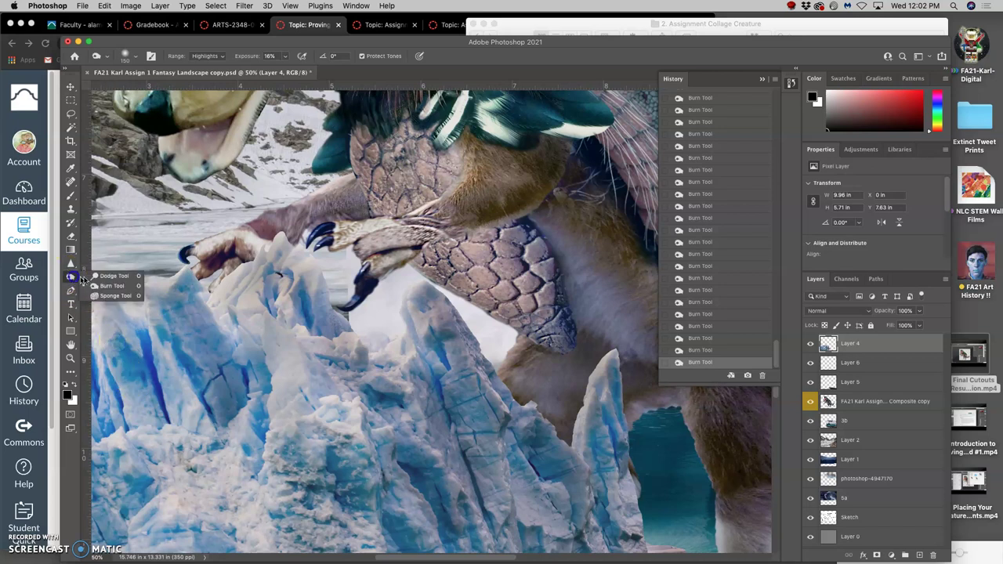
pyautogui.click(106, 290)
pyautogui.moveTo(291, 247)
pyautogui.mouseDown()
pyautogui.moveTo(246, 287)
pyautogui.moveTo(259, 268)
pyautogui.mouseUp()
pyautogui.click(208, 57)
pyautogui.moveTo(280, 253)
pyautogui.mouseDown()
pyautogui.moveTo(307, 264)
pyautogui.moveTo(299, 313)
pyautogui.moveTo(286, 328)
pyautogui.moveTo(293, 321)
pyautogui.moveTo(268, 333)
pyautogui.moveTo(267, 324)
pyautogui.moveTo(278, 362)
pyautogui.moveTo(296, 299)
pyautogui.moveTo(283, 247)
pyautogui.moveTo(231, 301)
pyautogui.moveTo(299, 289)
pyautogui.moveTo(336, 319)
pyautogui.moveTo(431, 300)
pyautogui.moveTo(414, 292)
pyautogui.moveTo(445, 345)
pyautogui.mouseUp()
pyautogui.moveTo(544, 381); pyautogui.dragTo(602, 383)
pyautogui.moveTo(579, 467)
pyautogui.mouseDown()
pyautogui.moveTo(580, 498)
pyautogui.moveTo(545, 487)
pyautogui.moveTo(522, 439)
pyautogui.moveTo(512, 435)
pyautogui.moveTo(492, 454)
pyautogui.moveTo(435, 408)
pyautogui.moveTo(439, 455)
pyautogui.moveTo(407, 478)
pyautogui.mouseUp()
pyautogui.moveTo(310, 406)
pyautogui.mouseDown()
pyautogui.moveTo(160, 350)
pyautogui.moveTo(169, 321)
pyautogui.mouseUp()
pyautogui.moveTo(173, 311)
pyautogui.mouseDown()
pyautogui.moveTo(275, 381)
pyautogui.moveTo(321, 313)
pyautogui.moveTo(412, 321)
pyautogui.moveTo(429, 311)
pyautogui.moveTo(425, 344)
pyautogui.mouseUp()
# Set the Sponge mode to Desaturate and mute the blue along the tall ice peak.
pyautogui.click(212, 56)
pyautogui.click(209, 47)
pyautogui.moveTo(445, 379); pyautogui.dragTo(443, 370)
pyautogui.click(440, 363)
pyautogui.click(426, 316)
pyautogui.moveTo(424, 318); pyautogui.dragTo(455, 380)
# Desaturate the outer spire, the iceberg's lower face and the peak beneath the claws with the Sponge tool.
pyautogui.moveTo(607, 396)
pyautogui.mouseDown()
pyautogui.moveTo(605, 454)
pyautogui.moveTo(609, 407)
pyautogui.mouseUp()
pyautogui.moveTo(612, 441); pyautogui.dragTo(610, 444)
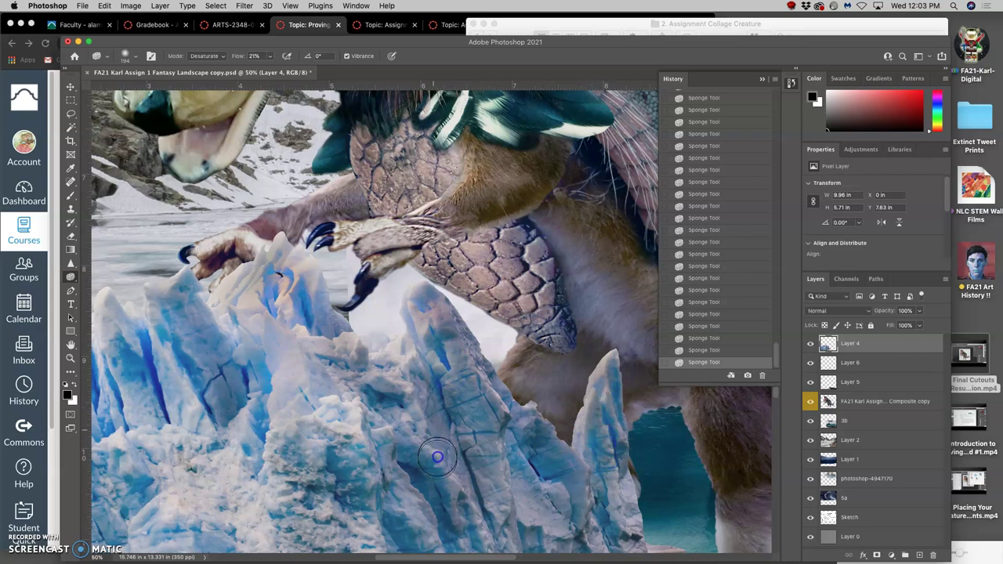
pyautogui.moveTo(437, 456)
pyautogui.mouseDown()
pyautogui.moveTo(385, 452)
pyautogui.moveTo(347, 466)
pyautogui.moveTo(316, 369)
pyautogui.moveTo(281, 408)
pyautogui.moveTo(233, 369)
pyautogui.moveTo(185, 373)
pyautogui.moveTo(182, 392)
pyautogui.moveTo(115, 340)
pyautogui.moveTo(280, 468)
pyautogui.mouseUp()
pyautogui.moveTo(309, 300)
pyautogui.mouseDown()
pyautogui.moveTo(275, 286)
pyautogui.moveTo(266, 260)
pyautogui.moveTo(249, 267)
pyautogui.moveTo(301, 294)
pyautogui.mouseUp()
# Lasso the ice overlapping the creature's front paw with a 3 px feather, clear it in two passes and deselect.
pyautogui.press('l')
pyautogui.moveTo(235, 261); pyautogui.dragTo(347, 265)
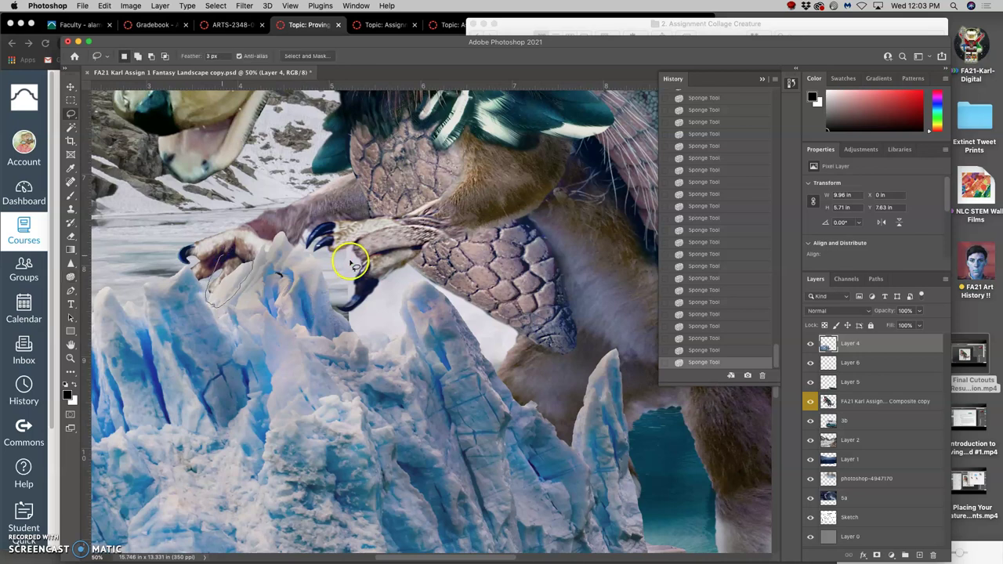
pyautogui.press('Delete')
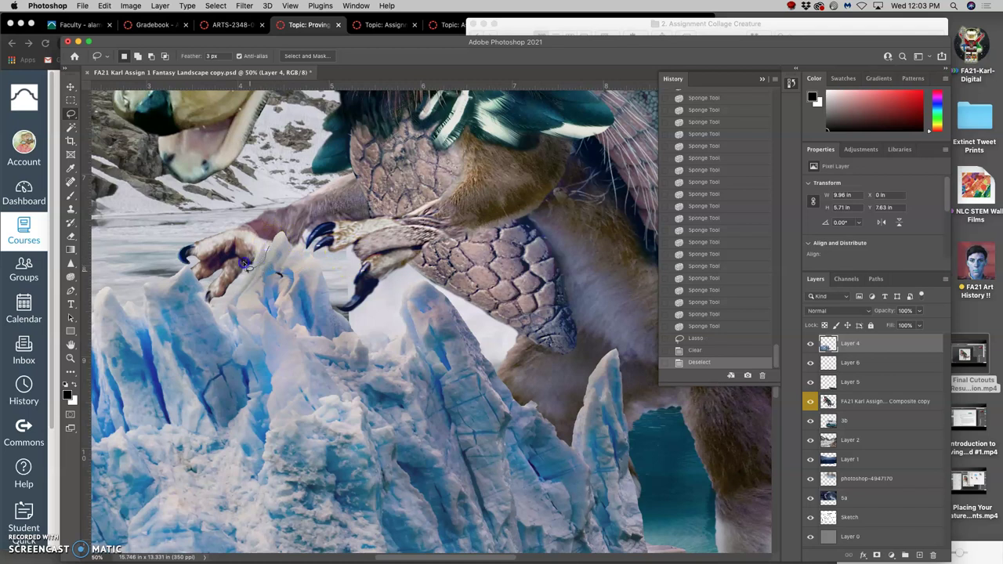
pyautogui.moveTo(289, 244); pyautogui.dragTo(307, 224)
pyautogui.press('Delete')
pyautogui.press('Delete')
pyautogui.hotkey('ctrl', 'd')
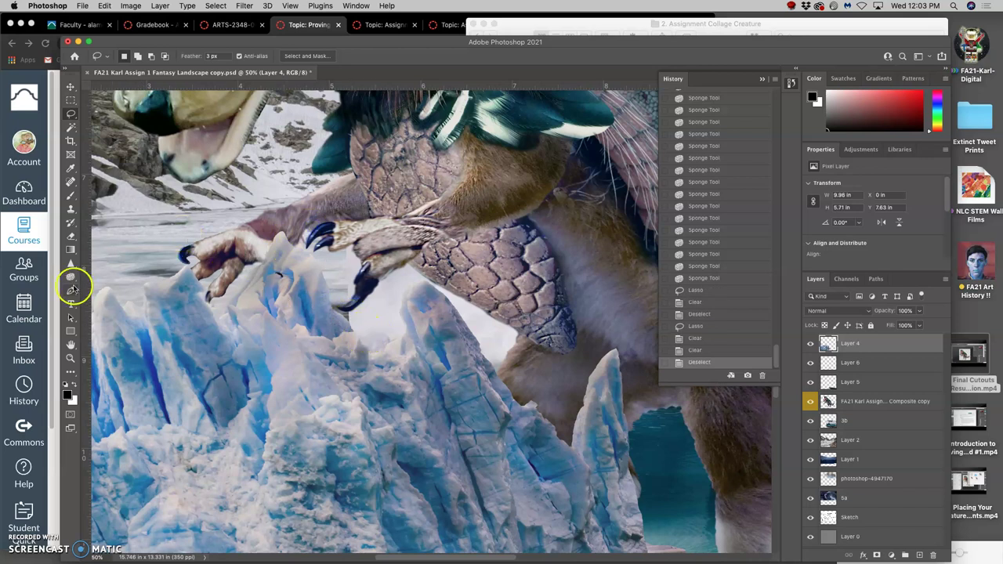
# Burn the highlights at 16% exposure on the peak beneath the claws, the slope below it and the neighbouring outer peaks.
pyautogui.click(71, 278)
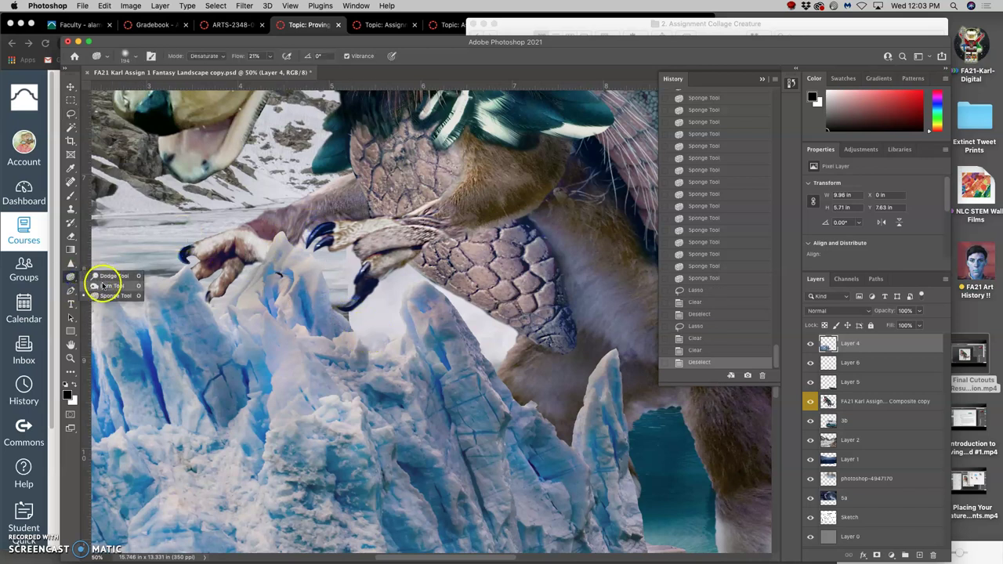
pyautogui.moveTo(243, 249); pyautogui.dragTo(259, 223)
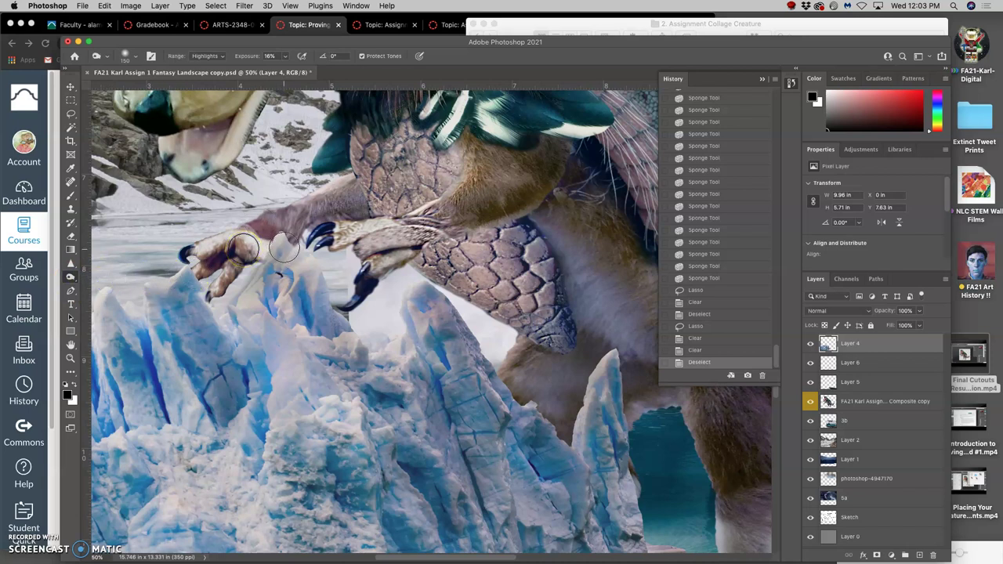
pyautogui.click(280, 241)
pyautogui.moveTo(277, 265)
pyautogui.mouseDown()
pyautogui.moveTo(279, 242)
pyautogui.moveTo(274, 252)
pyautogui.moveTo(312, 262)
pyautogui.mouseUp()
pyautogui.click(258, 284)
pyautogui.moveTo(308, 322)
pyautogui.mouseDown()
pyautogui.moveTo(280, 320)
pyautogui.moveTo(264, 291)
pyautogui.moveTo(251, 332)
pyautogui.moveTo(265, 376)
pyautogui.mouseUp()
pyautogui.click(261, 295)
pyautogui.moveTo(264, 389); pyautogui.dragTo(265, 431)
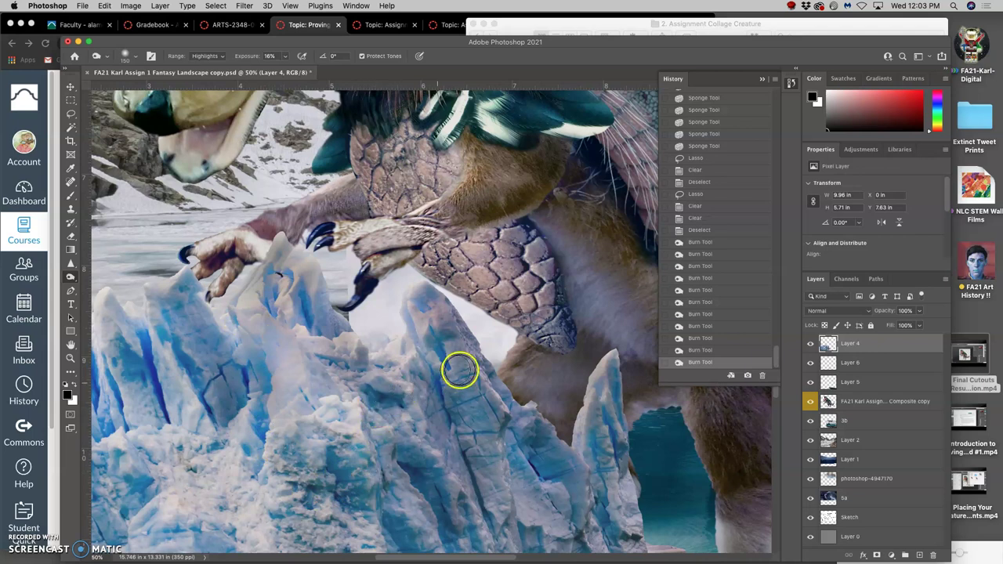
pyautogui.moveTo(183, 294)
pyautogui.mouseDown()
pyautogui.moveTo(232, 360)
pyautogui.moveTo(231, 391)
pyautogui.mouseUp()
pyautogui.click(135, 314)
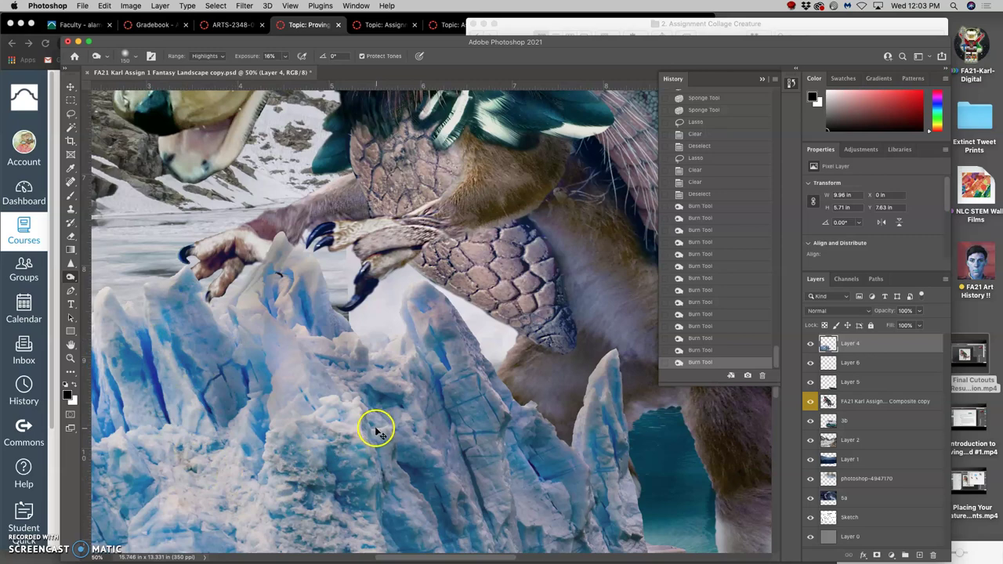
# Check the creature composite layer by toggling its visibility, and add a new layer directly above it.
pyautogui.press('super+minus')
pyautogui.press('super+minus')
pyautogui.press('super+minus')
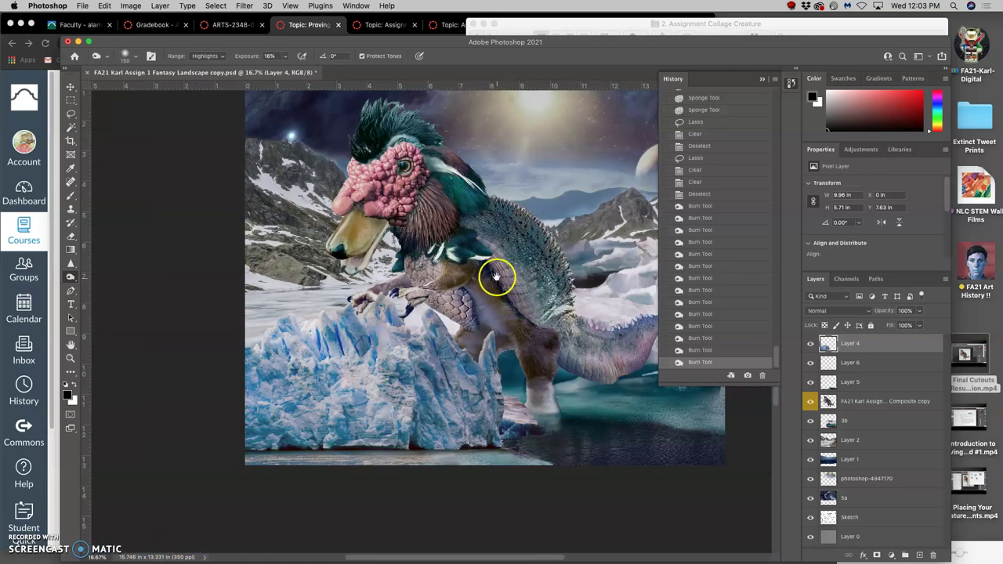
pyautogui.moveTo(496, 275); pyautogui.dragTo(438, 282)
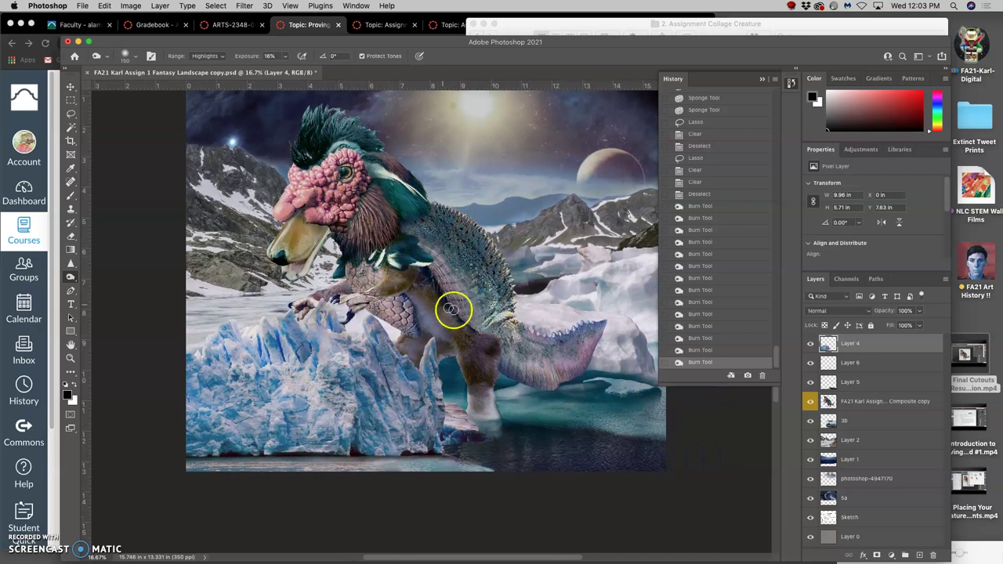
pyautogui.click(857, 405)
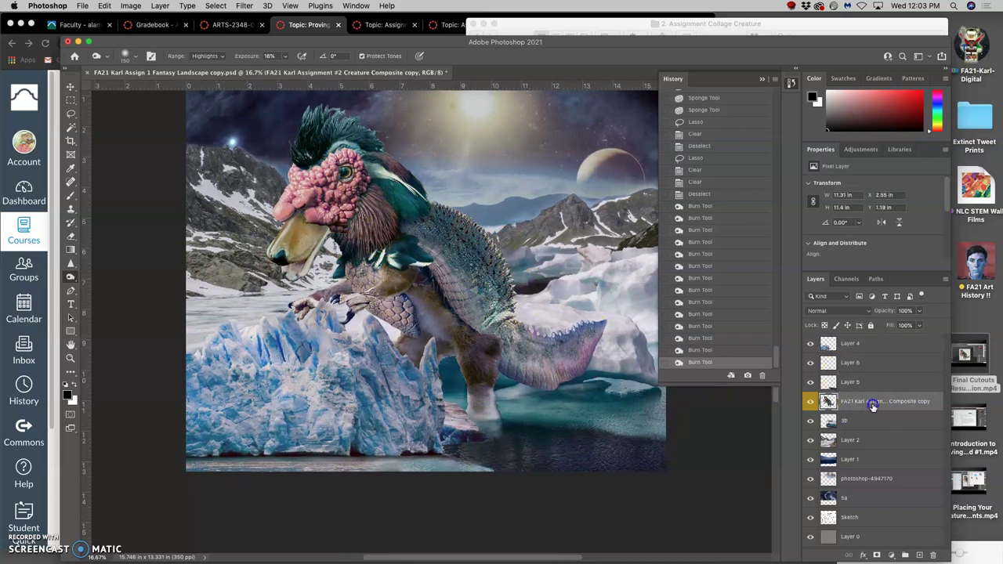
pyautogui.click(811, 402)
pyautogui.click(812, 401)
pyautogui.click(811, 402)
pyautogui.click(811, 401)
pyautogui.click(920, 554)
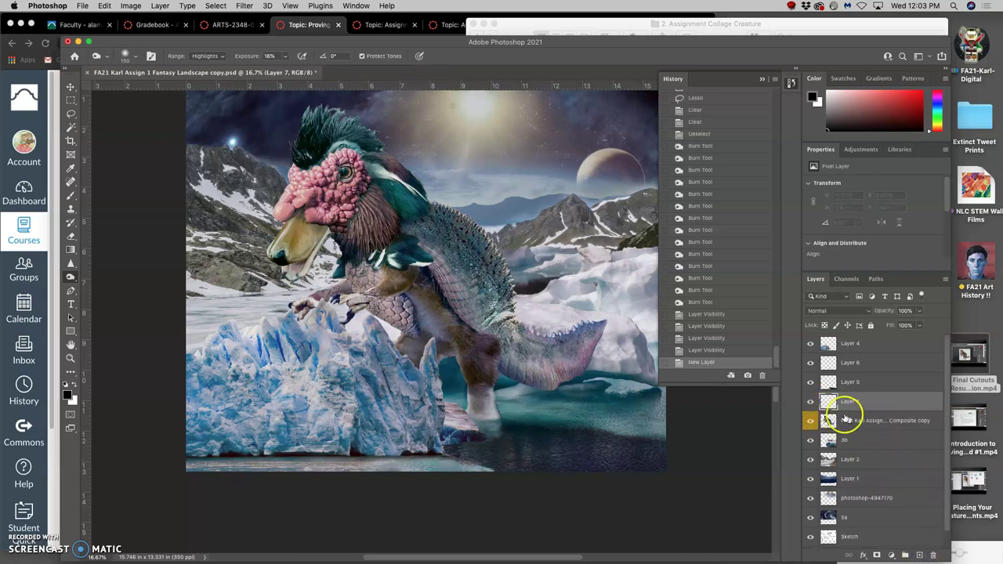
# Fill the new layer above the creature with solid neutral gray.
pyautogui.click(107, 6)
pyautogui.click(125, 173)
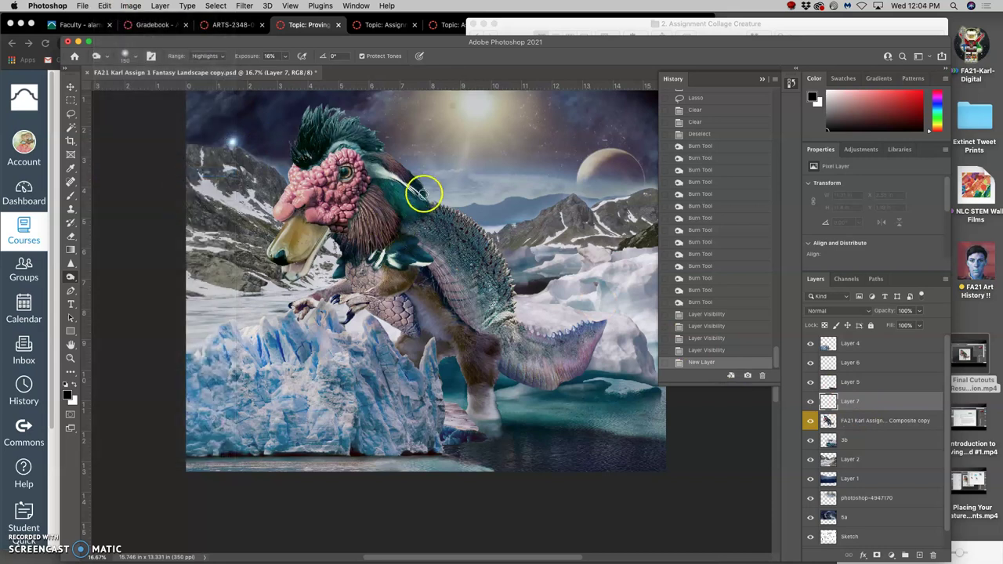
pyautogui.hotkey('shift', 'F5')
pyautogui.click(510, 230)
pyautogui.click(501, 230)
pyautogui.doubleClick(478, 296)
pyautogui.click(572, 231)
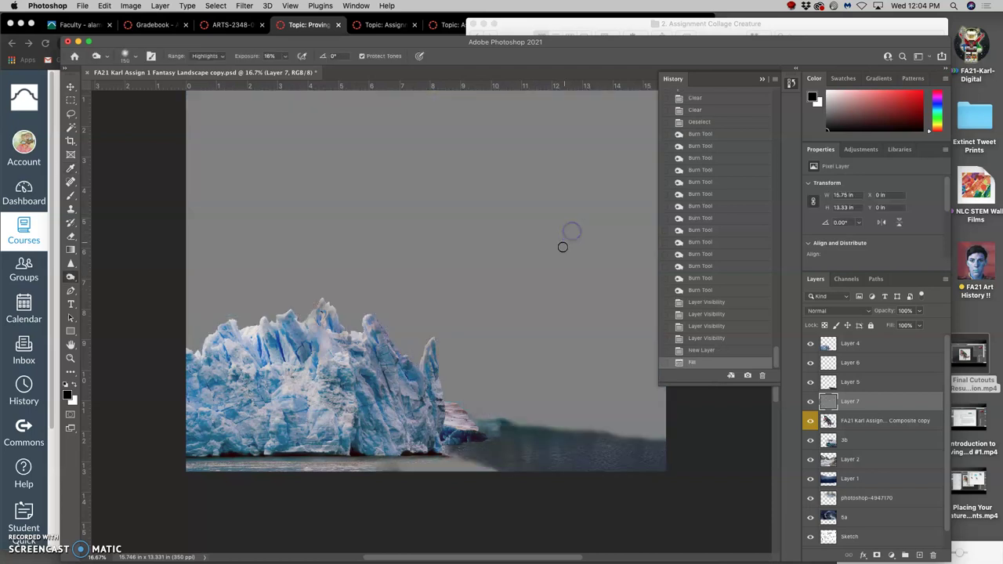
# Toggle the gray layer's visibility repeatedly to compare the scene with and without it.
pyautogui.click(810, 401)
pyautogui.click(810, 401)
pyautogui.click(810, 401)
pyautogui.click(811, 401)
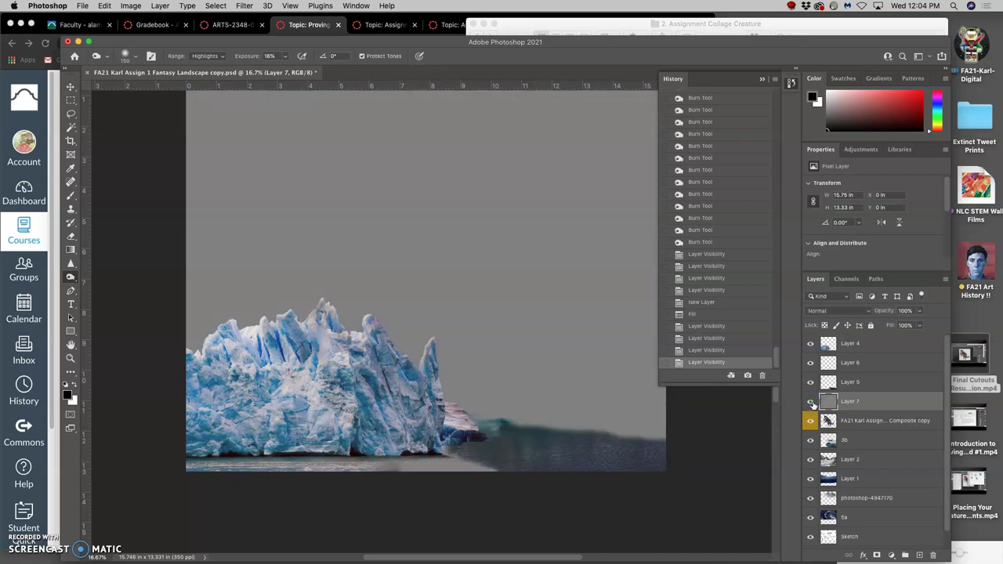
pyautogui.click(810, 401)
pyautogui.click(811, 401)
pyautogui.click(811, 402)
pyautogui.click(811, 401)
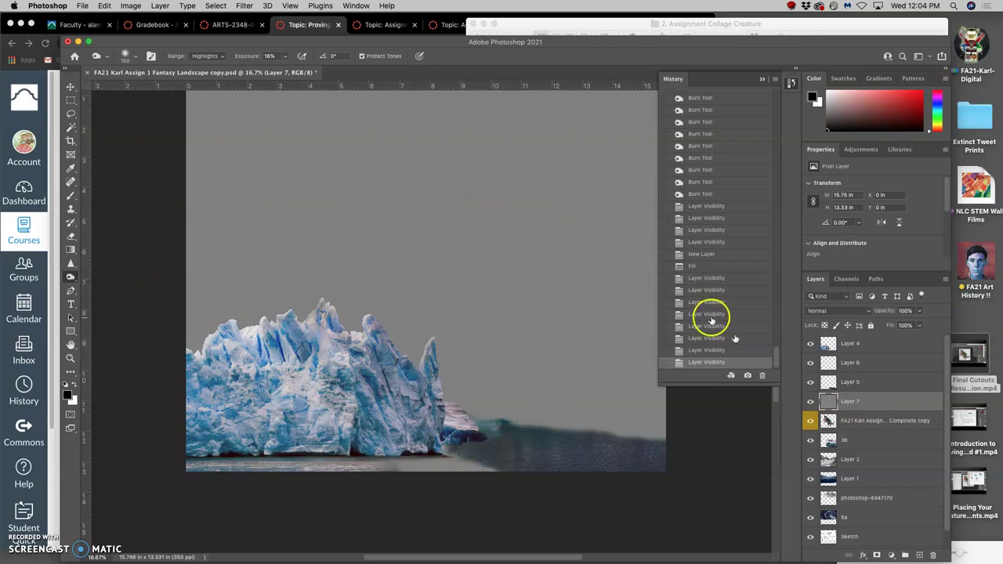
# Burn a dark patch on the gray layer and dodge a light patch beside it with Midtones at 26% exposure.
pyautogui.moveTo(457, 180)
pyautogui.mouseDown()
pyautogui.moveTo(434, 258)
pyautogui.moveTo(502, 222)
pyautogui.mouseUp()
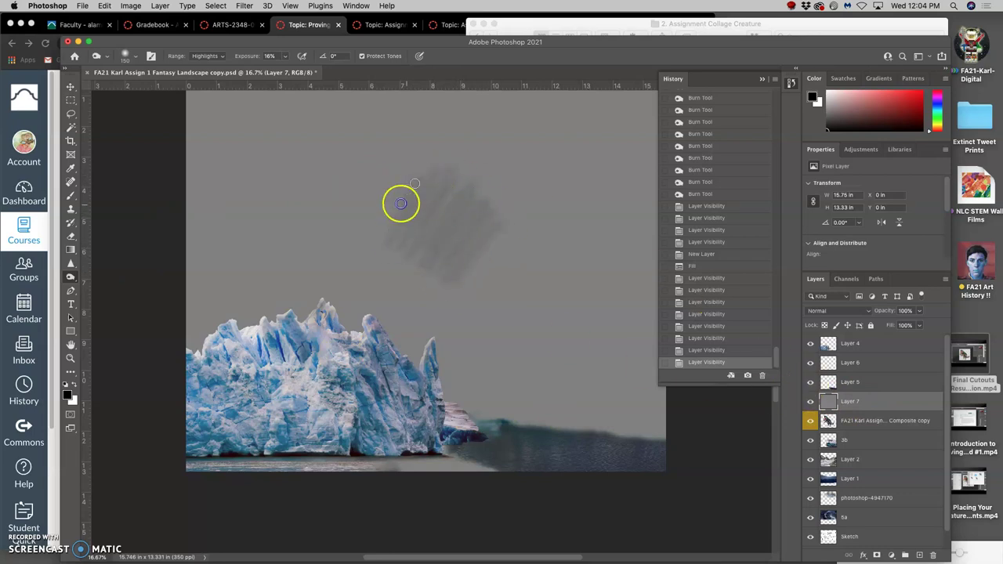
pyautogui.moveTo(386, 192)
pyautogui.mouseDown()
pyautogui.moveTo(363, 206)
pyautogui.moveTo(478, 217)
pyautogui.mouseUp()
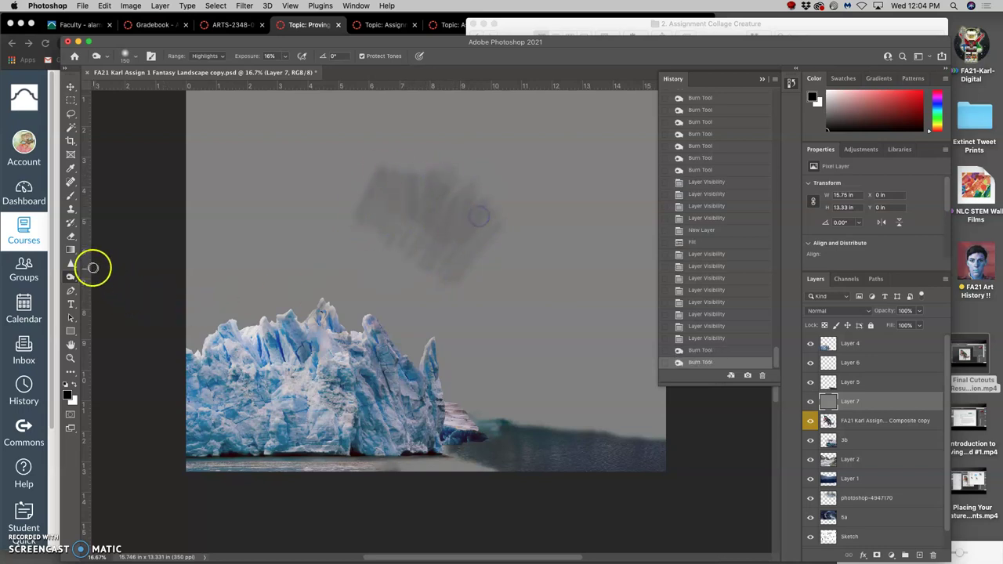
pyautogui.rightClick(71, 279)
pyautogui.click(92, 277)
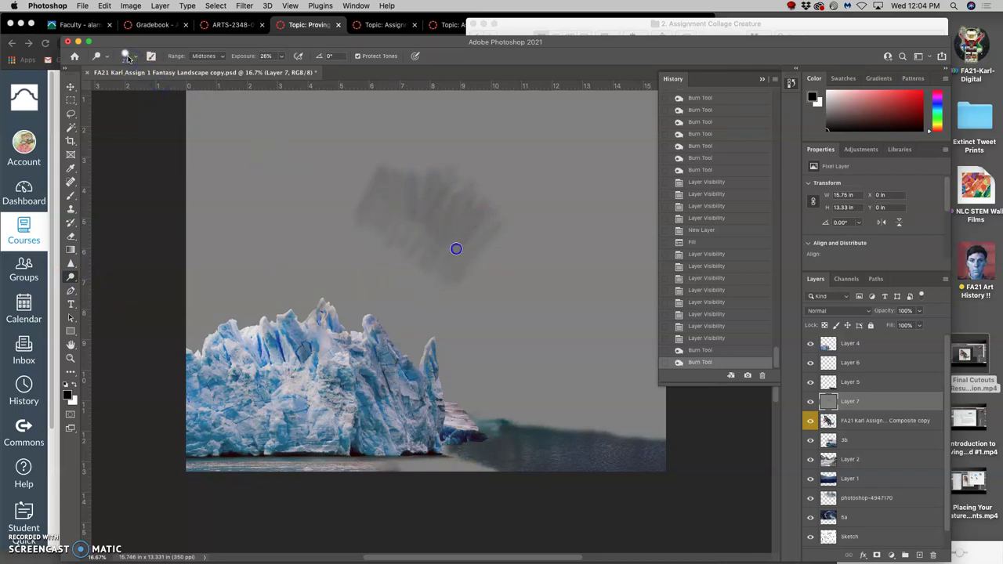
pyautogui.moveTo(420, 252); pyautogui.dragTo(381, 233)
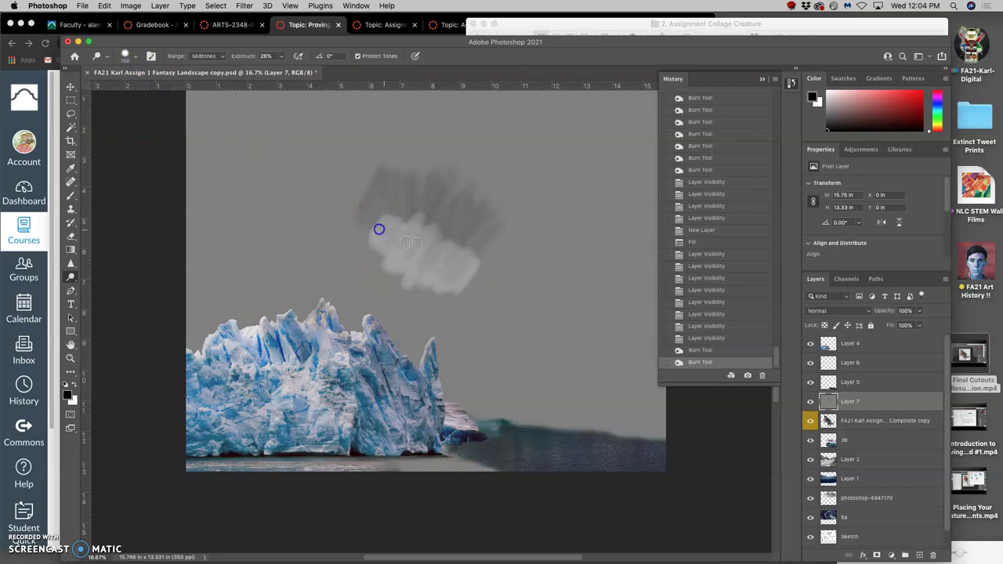
pyautogui.moveTo(430, 241); pyautogui.dragTo(462, 261)
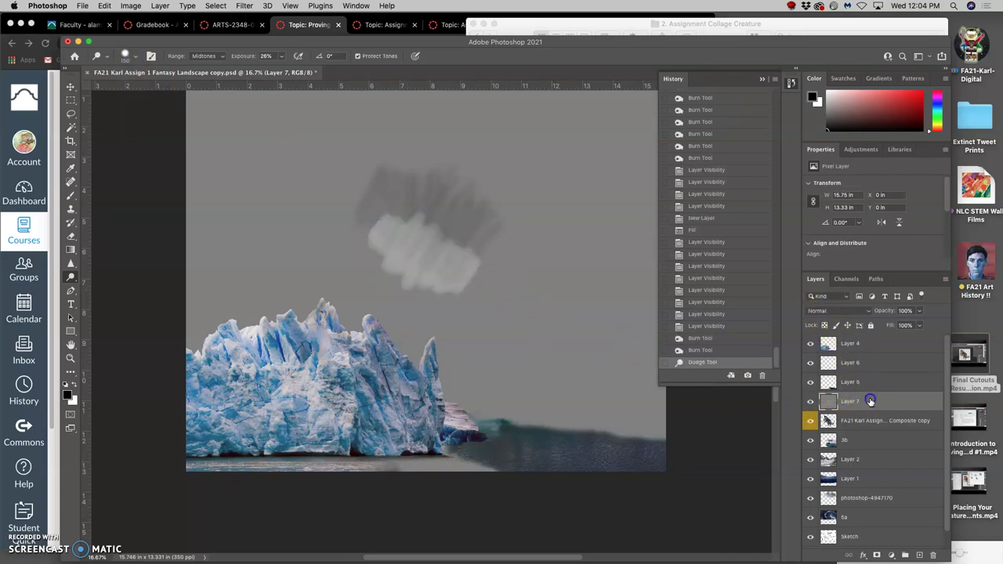
# Set the gray layer's blend mode to Overlay and toggle its visibility to compare the dodge and burn effect on the creature.
pyautogui.click(834, 312)
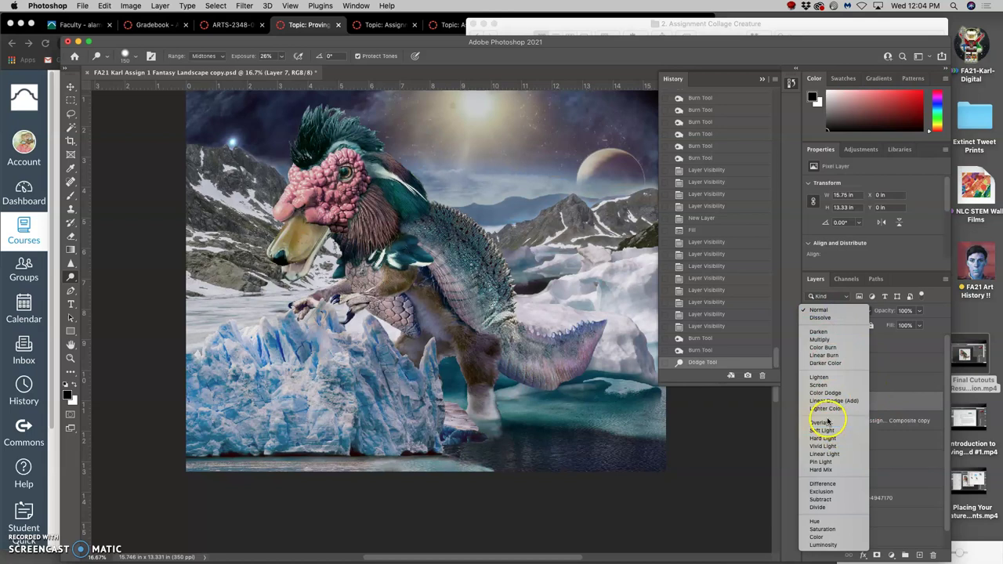
pyautogui.click(827, 423)
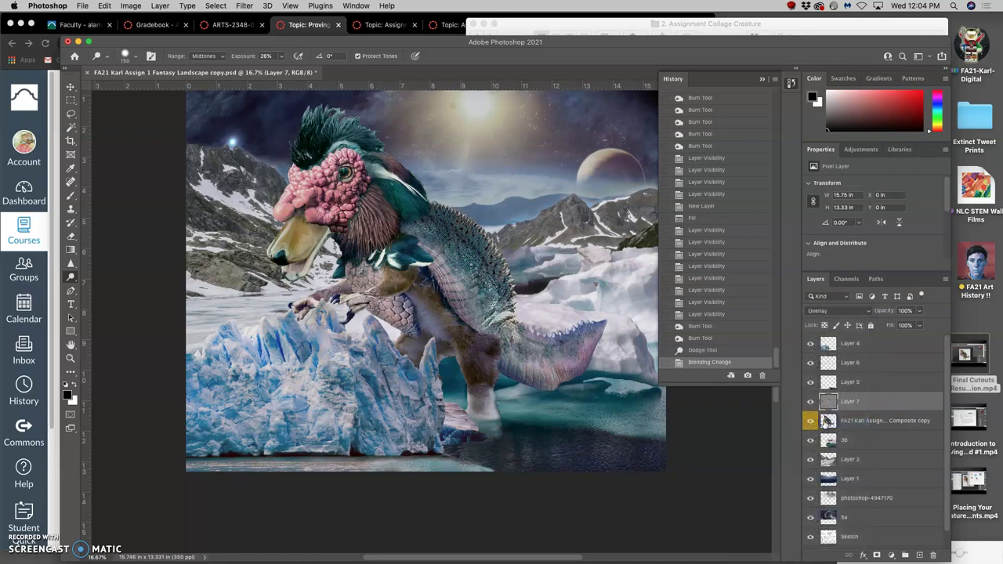
pyautogui.click(811, 402)
pyautogui.click(811, 402)
pyautogui.click(811, 402)
pyautogui.click(811, 402)
pyautogui.click(811, 402)
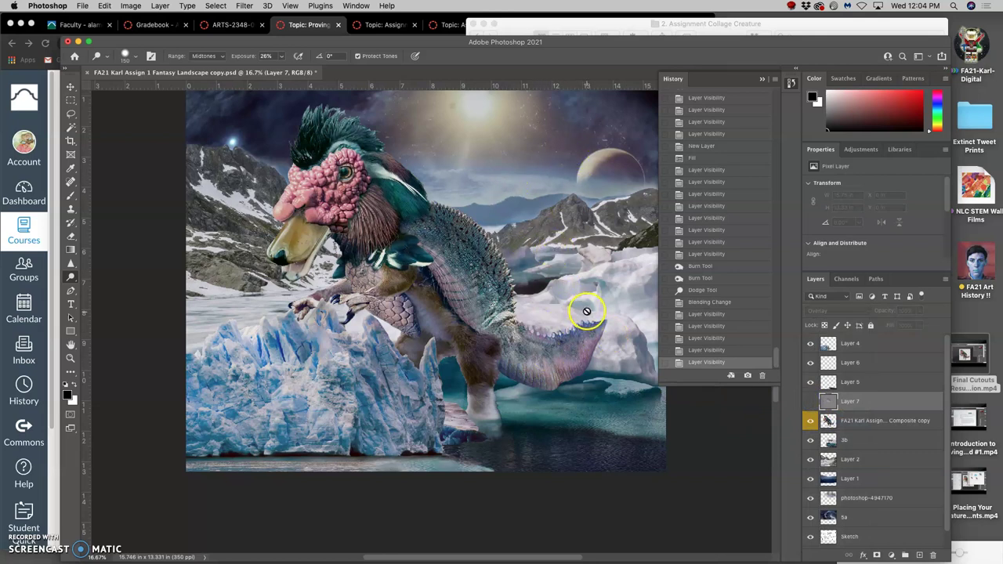
pyautogui.click(811, 402)
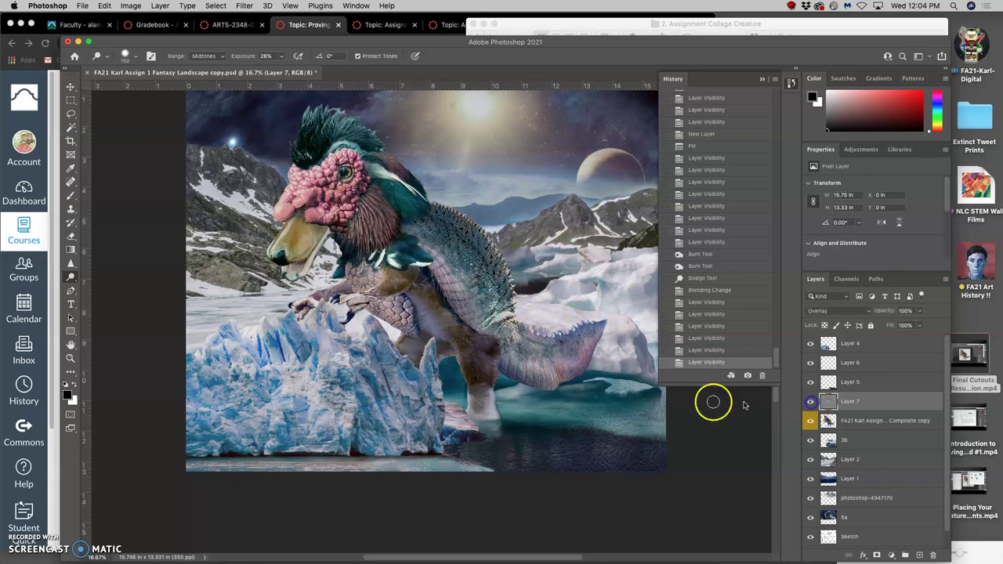
# Switch the gray layer to Normal to view its dark and light patches, and return it to Overlay.
pyautogui.click(833, 311)
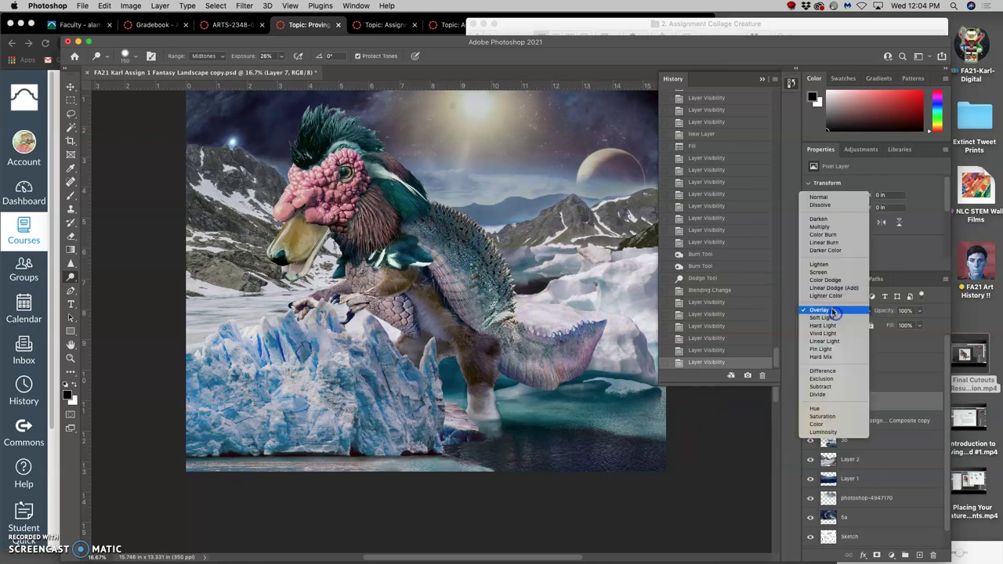
pyautogui.click(818, 198)
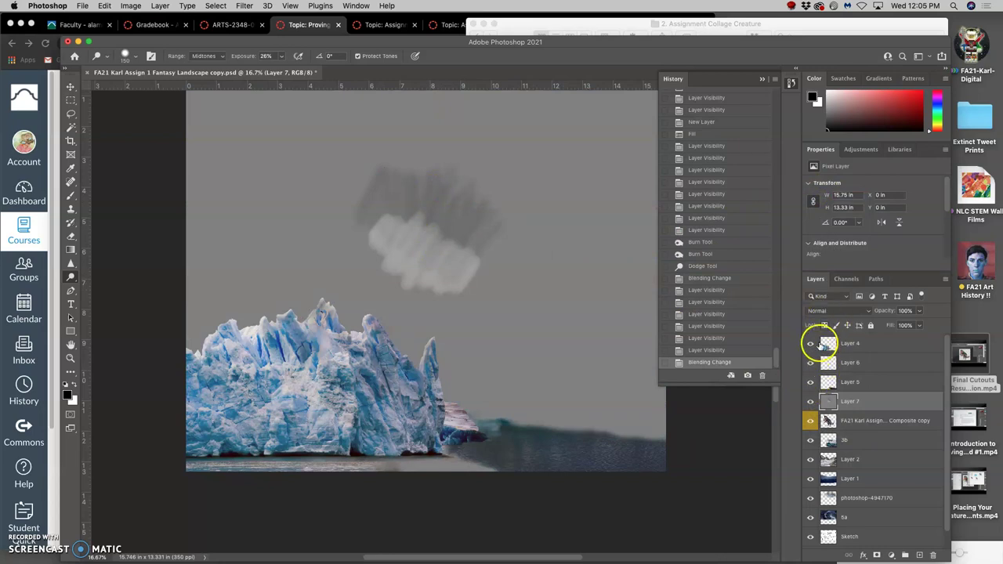
pyautogui.click(828, 312)
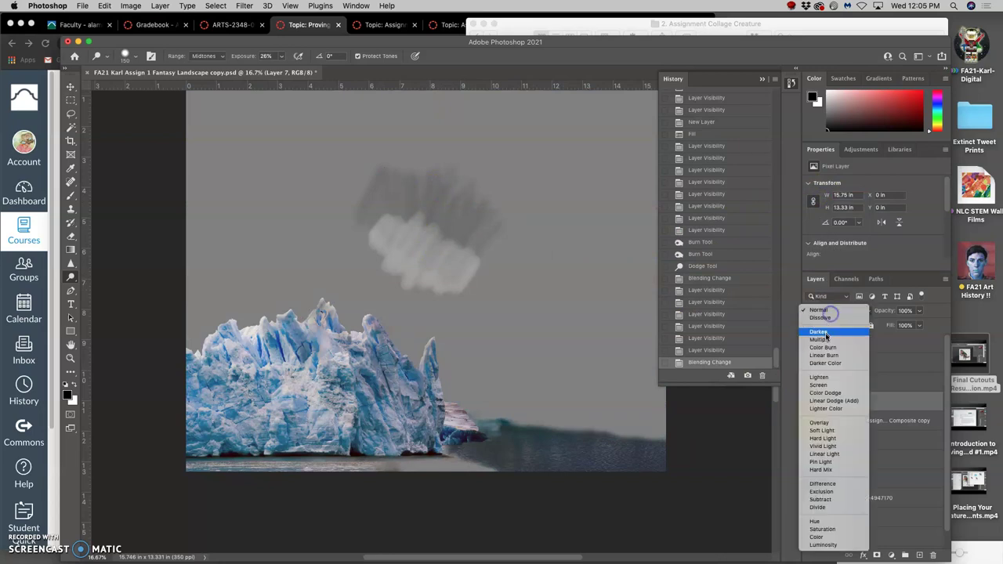
pyautogui.click(820, 422)
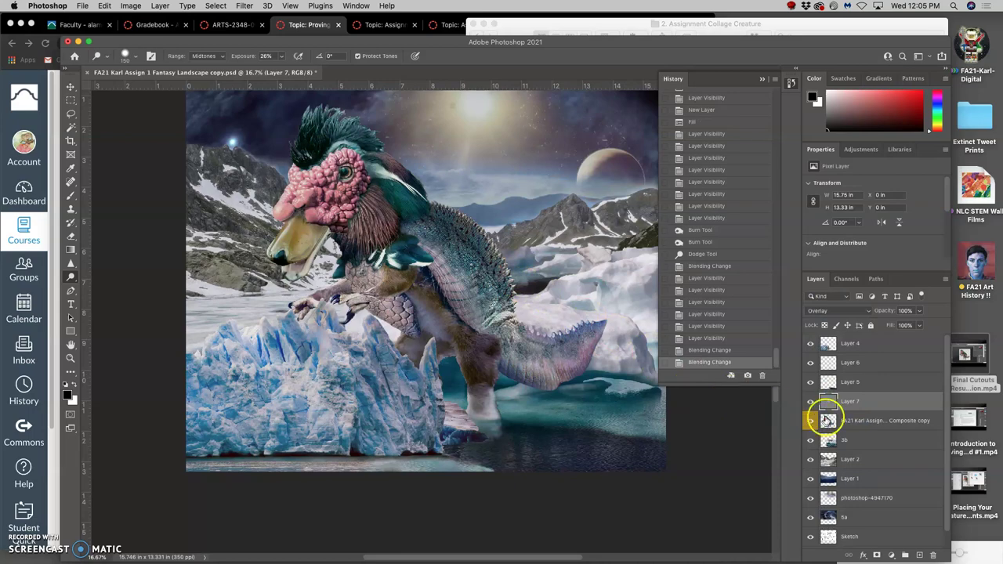
# Examine the creature's scaly back up close while toggling the gray layer's visibility on and off.
pyautogui.press('super+plus')
pyautogui.press('super+plus')
pyautogui.press('super+plus')
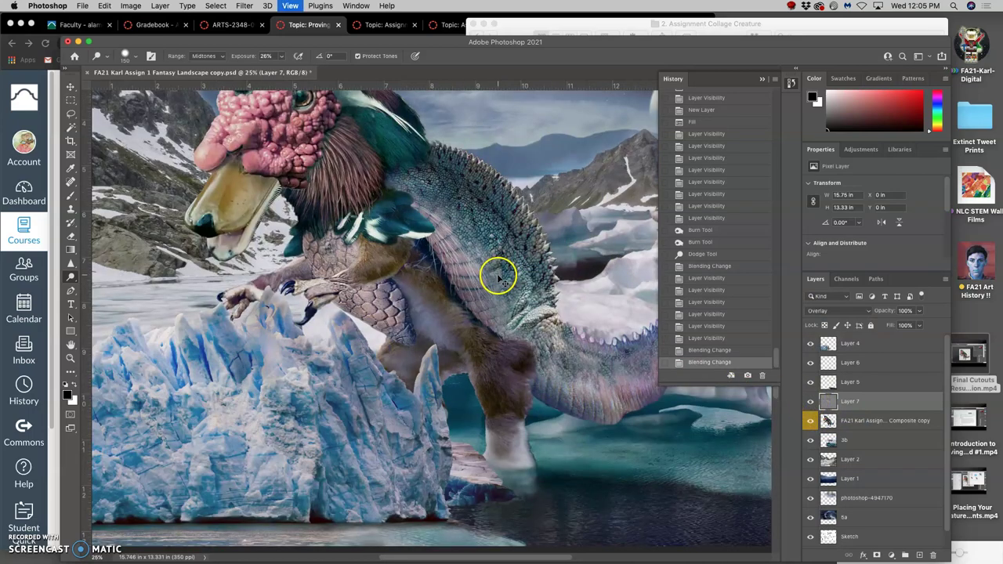
pyautogui.moveTo(518, 158); pyautogui.dragTo(413, 331)
pyautogui.click(811, 401)
pyautogui.click(811, 402)
pyautogui.click(811, 401)
pyautogui.click(811, 402)
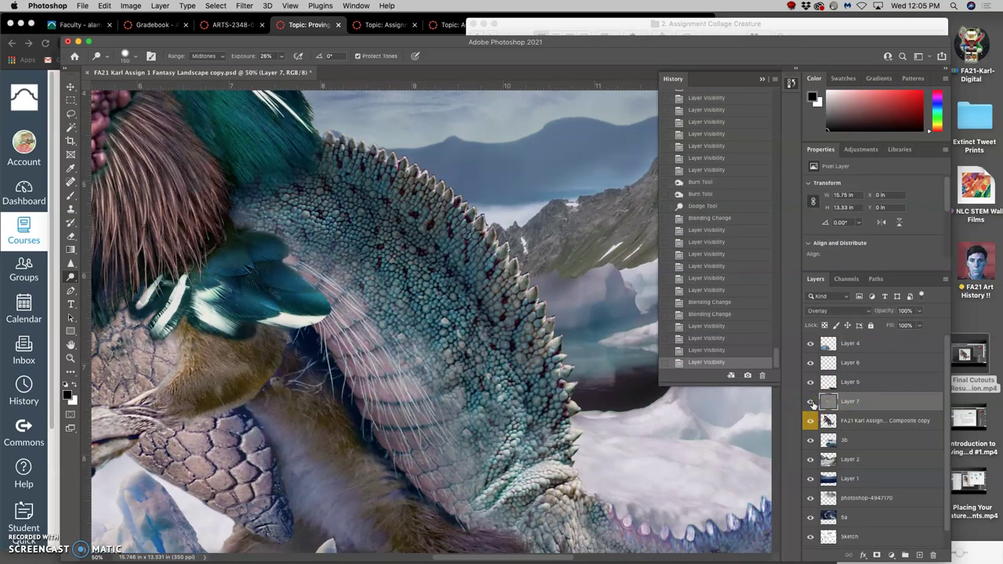
pyautogui.click(811, 401)
pyautogui.click(811, 401)
pyautogui.click(811, 401)
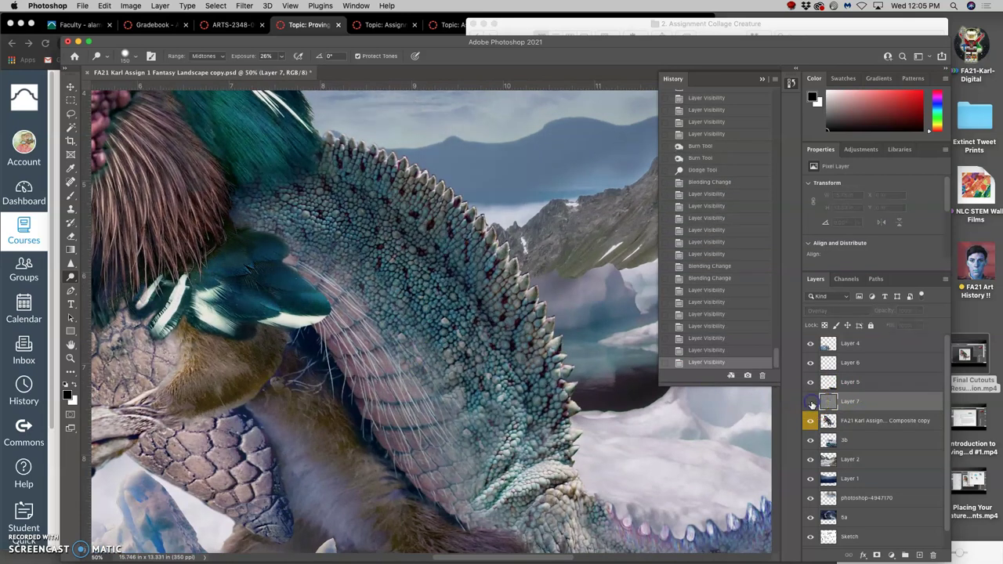
pyautogui.click(811, 401)
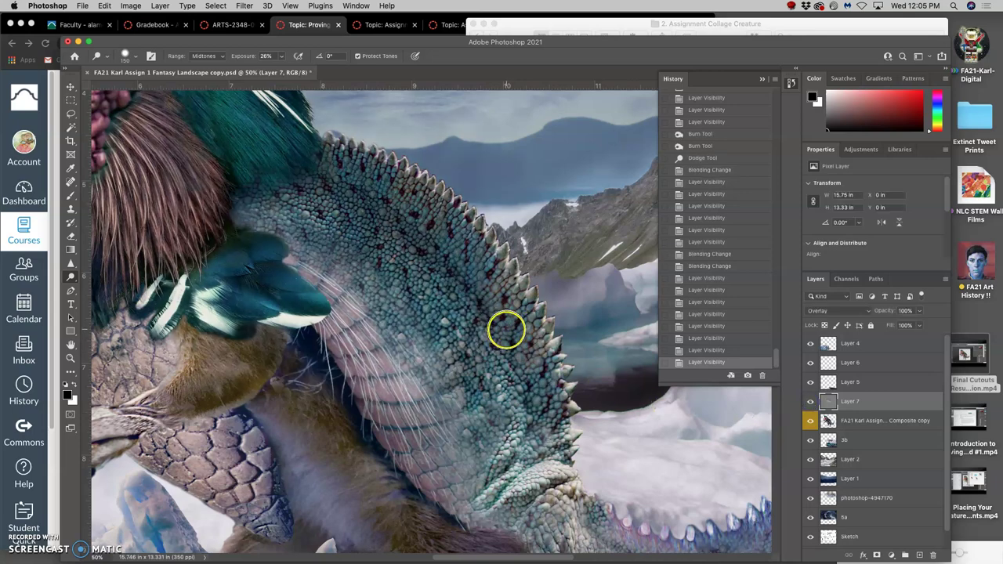
# Burn shadows into the creature's pink face on the gray layer at 16% exposure, changing the range from Highlights to Midtones.
pyautogui.press('super+minus')
pyautogui.moveTo(405, 297); pyautogui.dragTo(537, 296)
pyautogui.press('super+minus')
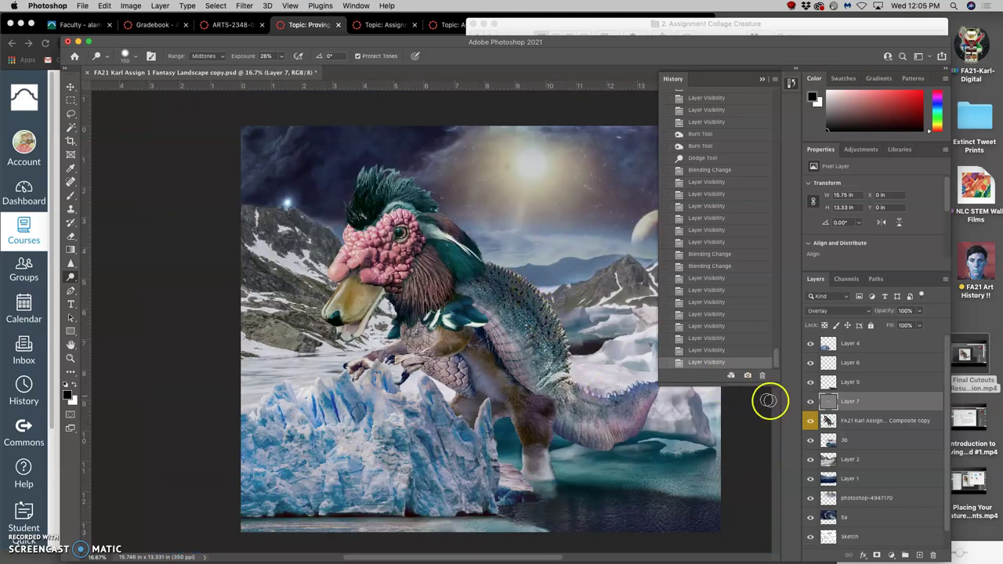
pyautogui.click(70, 277)
pyautogui.click(102, 287)
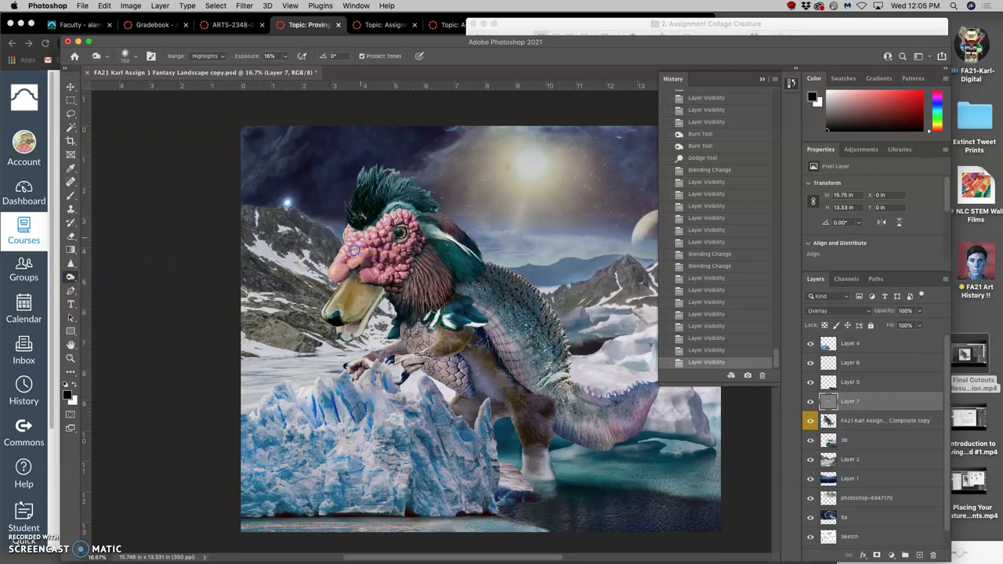
pyautogui.moveTo(357, 240)
pyautogui.mouseDown()
pyautogui.moveTo(347, 267)
pyautogui.moveTo(338, 265)
pyautogui.mouseUp()
pyautogui.click(210, 61)
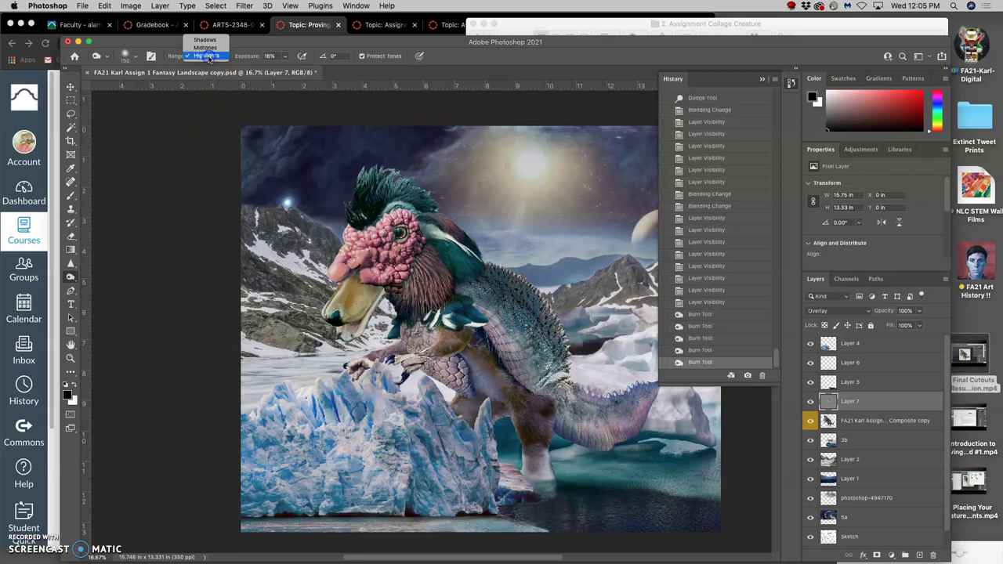
pyautogui.click(206, 45)
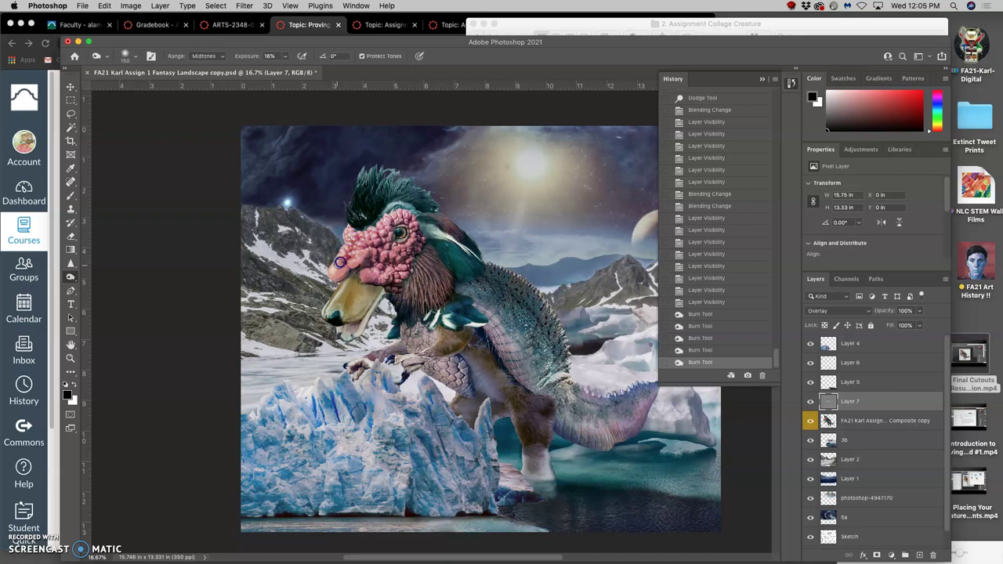
pyautogui.moveTo(341, 261)
pyautogui.mouseDown()
pyautogui.moveTo(332, 270)
pyautogui.moveTo(343, 268)
pyautogui.mouseUp()
pyautogui.moveTo(343, 267)
pyautogui.mouseDown()
pyautogui.moveTo(398, 221)
pyautogui.moveTo(397, 229)
pyautogui.mouseUp()
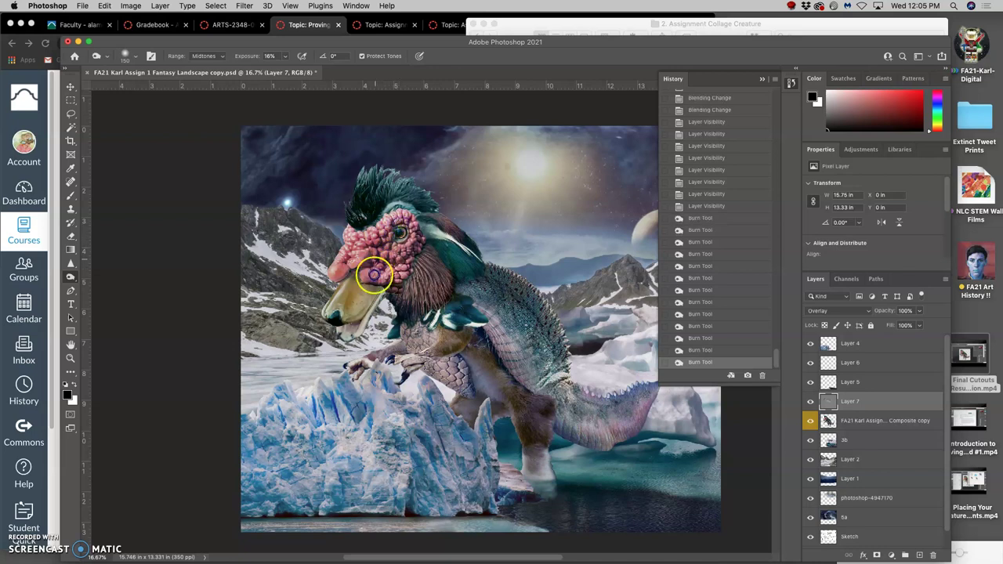
# Toggle the gray layer's visibility repeatedly to compare the creature's face with and without the burned shading.
pyautogui.click(811, 402)
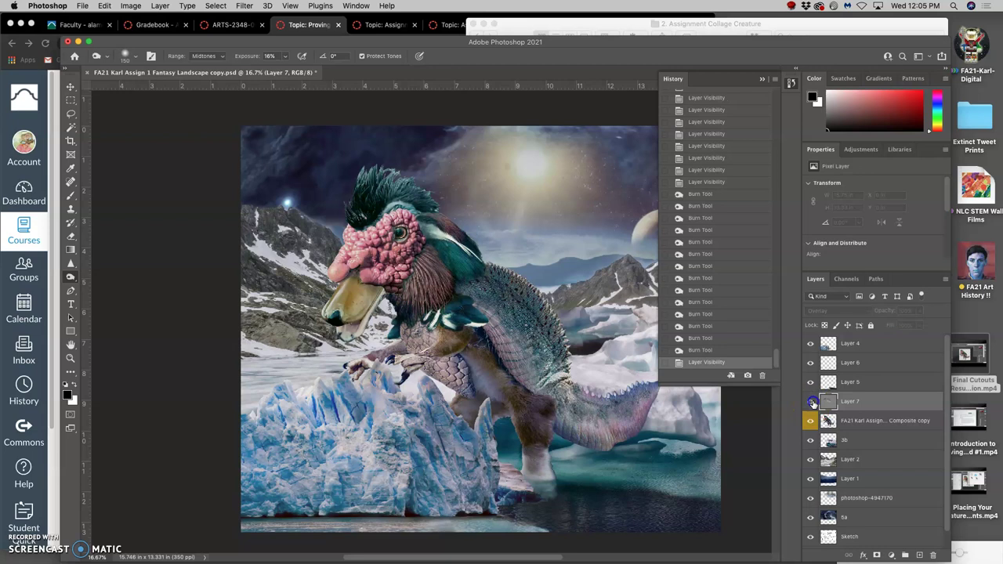
pyautogui.click(811, 402)
pyautogui.click(811, 402)
pyautogui.click(810, 403)
pyautogui.click(810, 403)
pyautogui.click(810, 402)
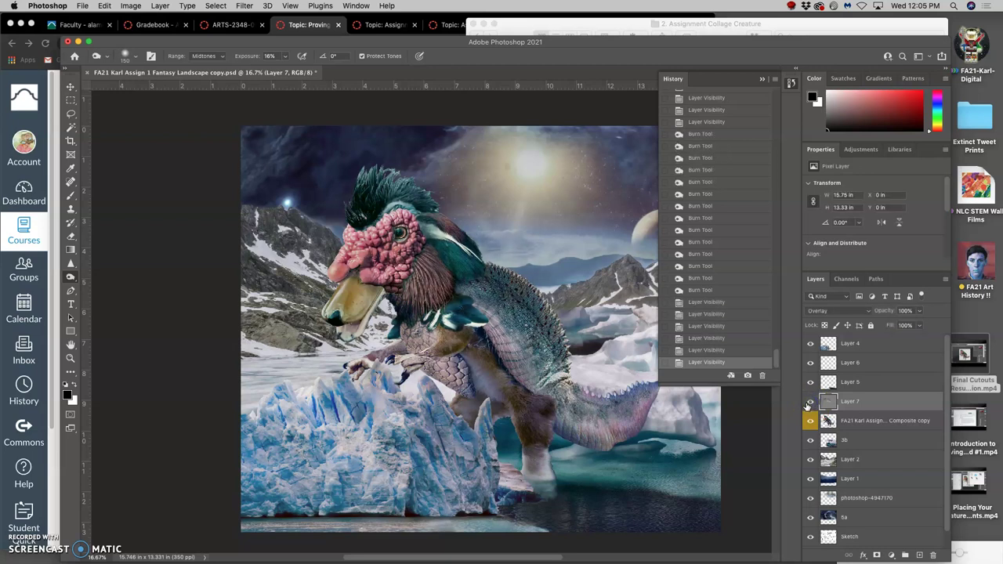
pyautogui.click(810, 402)
pyautogui.click(810, 402)
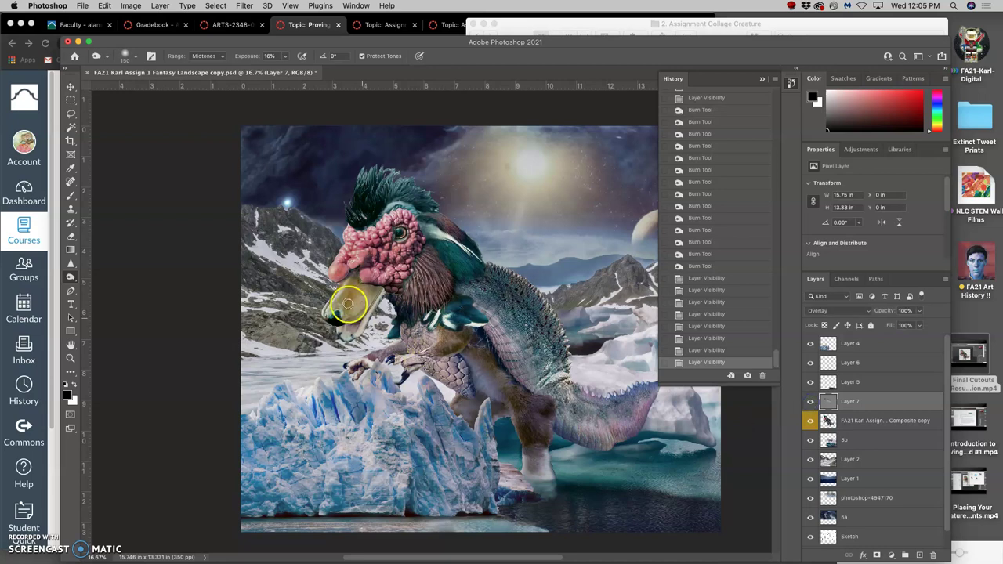
# Burn shading onto the creature's beak, concentrating on the lower bill and its underside.
pyautogui.moveTo(353, 282)
pyautogui.mouseDown()
pyautogui.moveTo(329, 317)
pyautogui.moveTo(367, 296)
pyautogui.moveTo(392, 304)
pyautogui.moveTo(374, 291)
pyautogui.moveTo(344, 332)
pyautogui.moveTo(335, 322)
pyautogui.moveTo(344, 335)
pyautogui.mouseUp()
pyautogui.moveTo(343, 336); pyautogui.dragTo(359, 323)
pyautogui.moveTo(348, 329); pyautogui.dragTo(355, 321)
pyautogui.click(360, 326)
pyautogui.click(361, 326)
pyautogui.click(360, 327)
pyautogui.moveTo(345, 326)
pyautogui.mouseDown()
pyautogui.moveTo(361, 318)
pyautogui.moveTo(351, 336)
pyautogui.mouseUp()
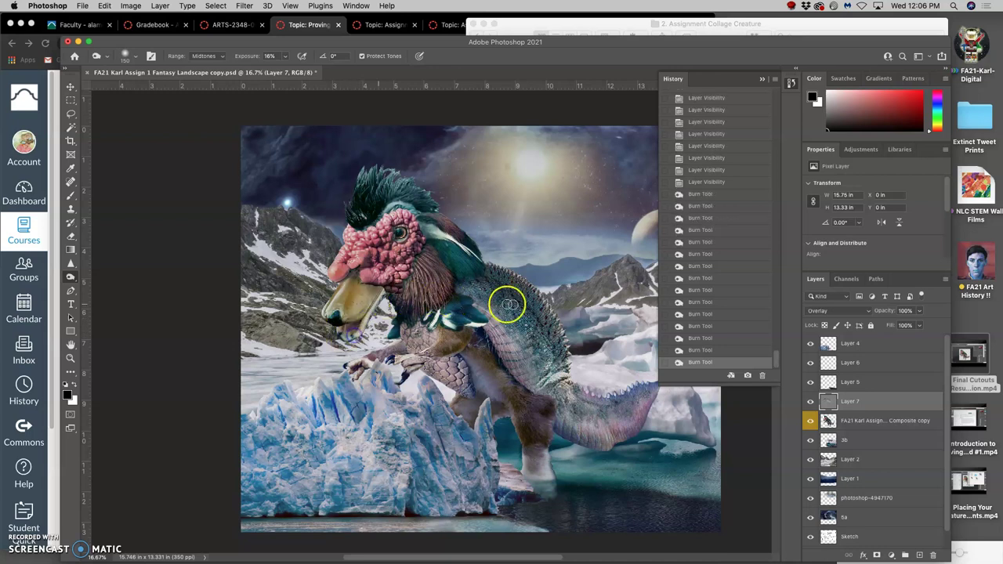
# Burn more shading around the creature's eye, cheek and head feathers with Midtones at 16% exposure.
pyautogui.click(625, 392)
pyautogui.click(621, 396)
pyautogui.click(424, 320)
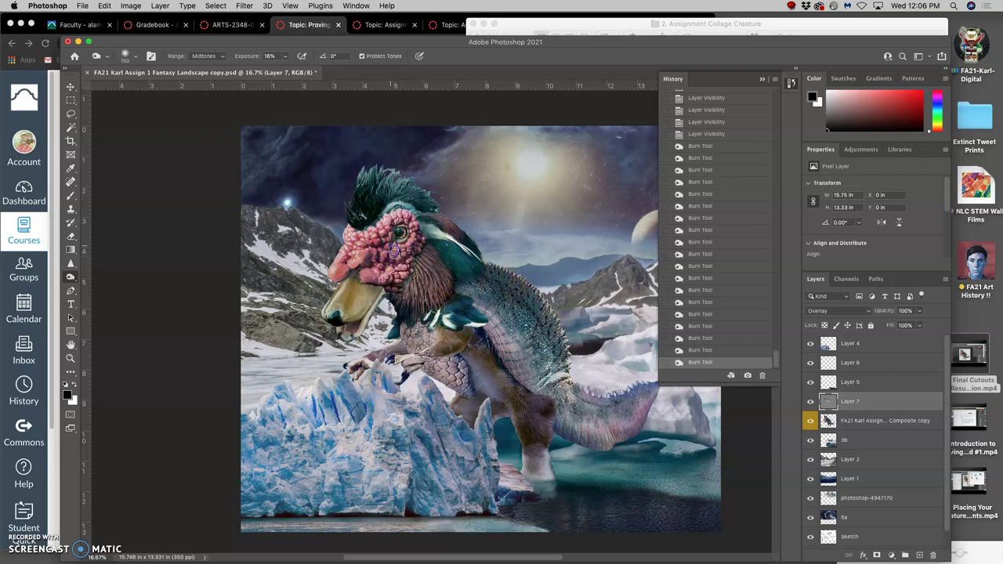
pyautogui.click(412, 233)
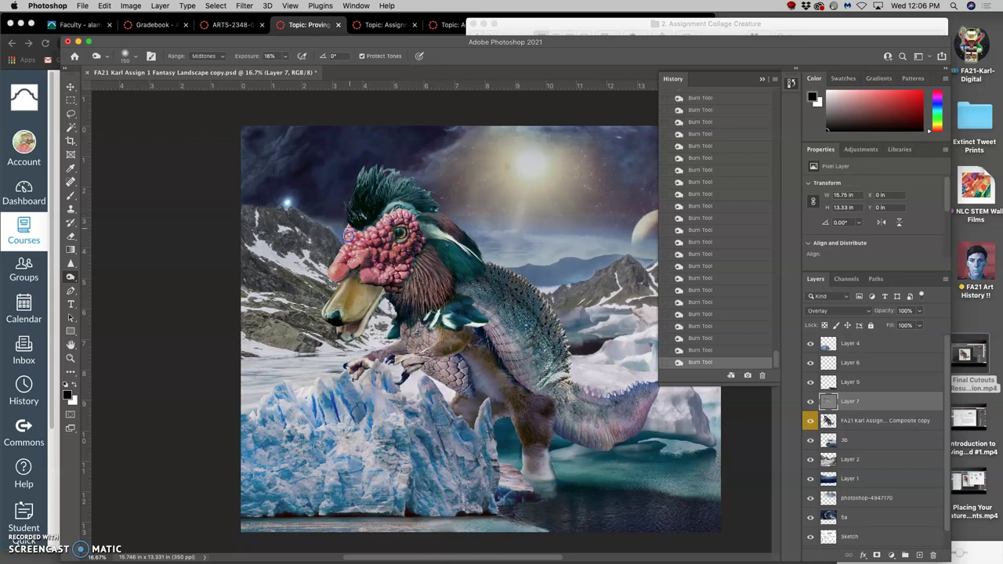
pyautogui.moveTo(423, 248); pyautogui.dragTo(426, 259)
pyautogui.moveTo(391, 299)
pyautogui.mouseDown()
pyautogui.moveTo(448, 331)
pyautogui.moveTo(416, 206)
pyautogui.moveTo(391, 191)
pyautogui.mouseUp()
# View the burned head strokes with the gray layer in Normal mode, and restore the layer to Overlay.
pyautogui.click(839, 310)
pyautogui.click(831, 196)
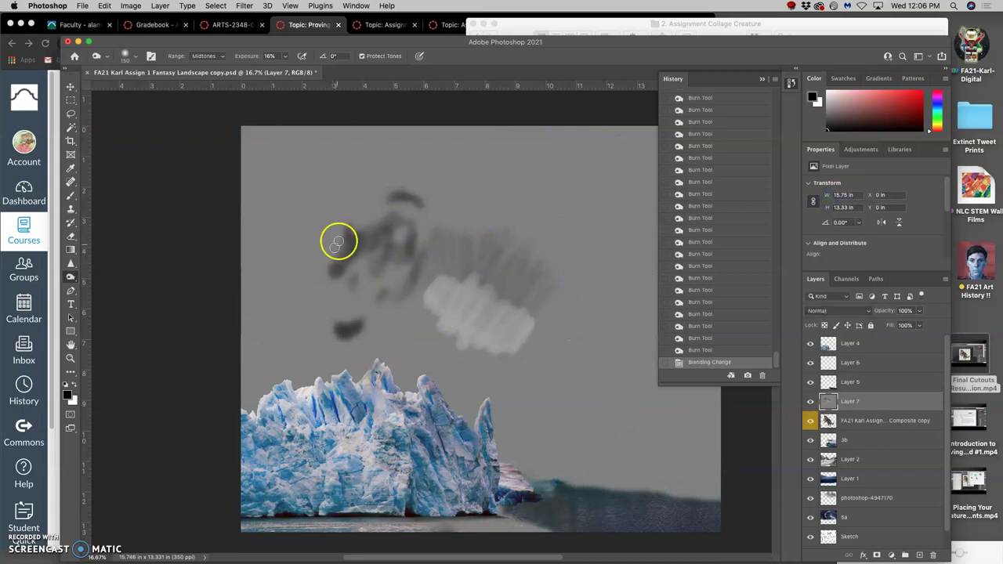
pyautogui.click(829, 311)
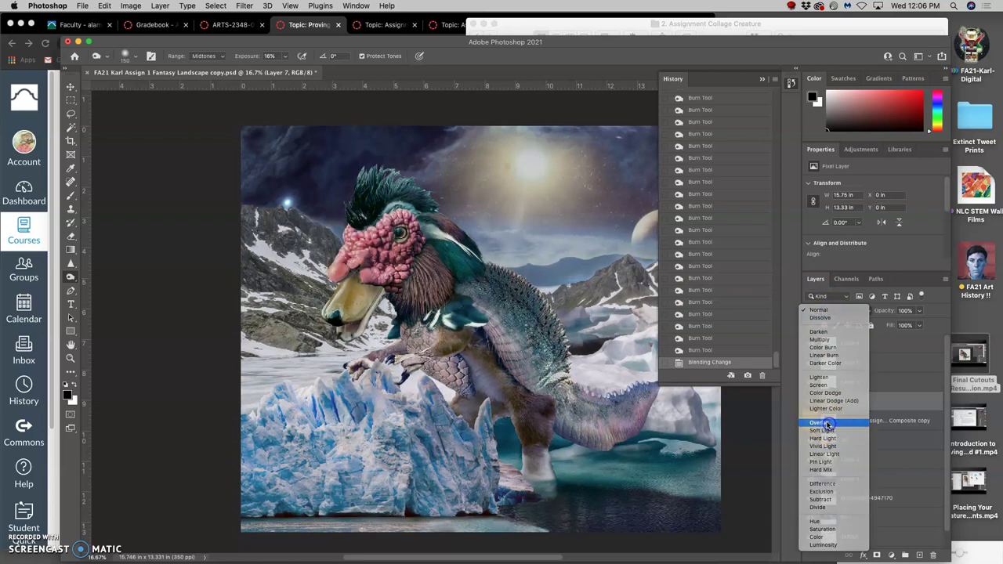
pyautogui.click(822, 423)
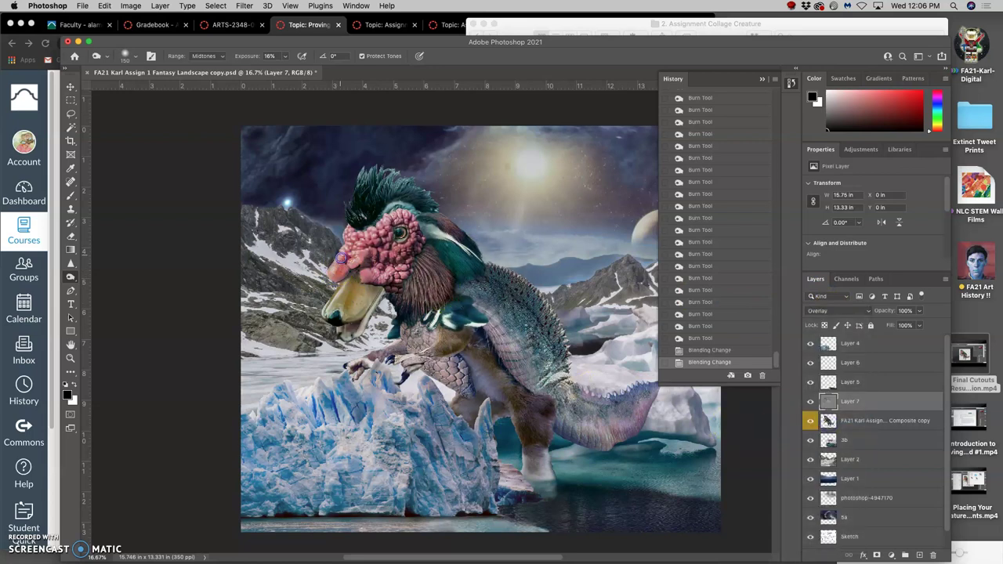
# Burn shadows along the creature's claws, forearm, belly, shoulder feathers and neck on the gray layer.
pyautogui.moveTo(345, 245)
pyautogui.mouseDown()
pyautogui.moveTo(373, 276)
pyautogui.moveTo(465, 310)
pyautogui.moveTo(444, 339)
pyautogui.moveTo(406, 334)
pyautogui.moveTo(406, 348)
pyautogui.moveTo(419, 322)
pyautogui.moveTo(423, 347)
pyautogui.moveTo(428, 333)
pyautogui.moveTo(429, 343)
pyautogui.moveTo(414, 349)
pyautogui.moveTo(486, 322)
pyautogui.moveTo(443, 372)
pyautogui.mouseUp()
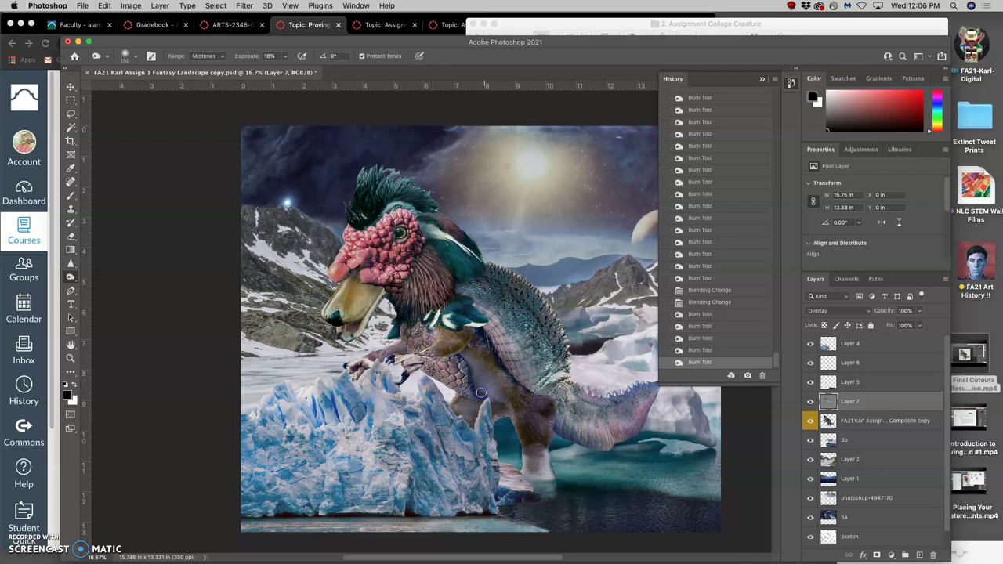
pyautogui.moveTo(468, 414)
pyautogui.mouseDown()
pyautogui.moveTo(494, 416)
pyautogui.moveTo(503, 399)
pyautogui.moveTo(523, 422)
pyautogui.moveTo(481, 371)
pyautogui.mouseUp()
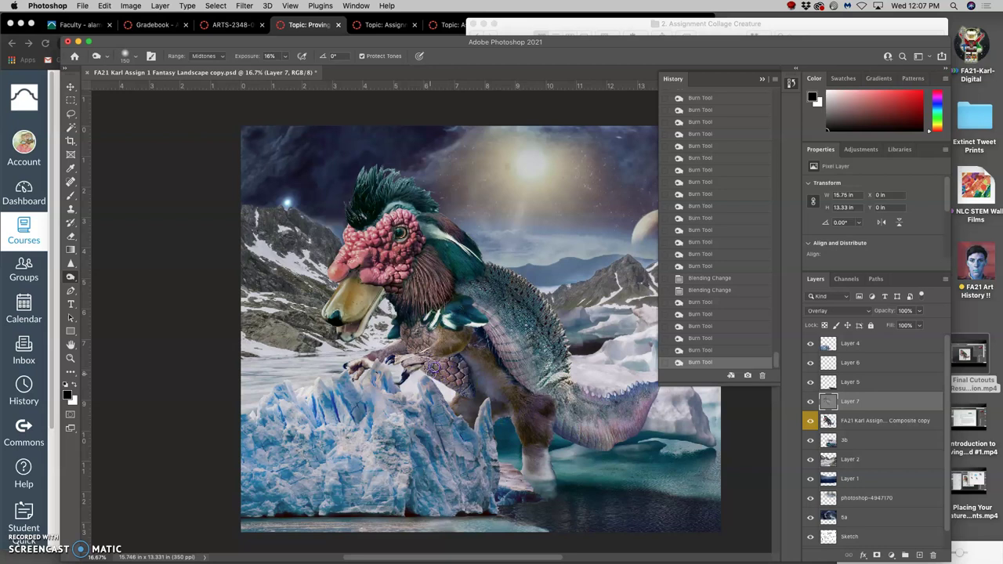
pyautogui.moveTo(431, 361)
pyautogui.mouseDown()
pyautogui.moveTo(412, 345)
pyautogui.moveTo(437, 330)
pyautogui.mouseUp()
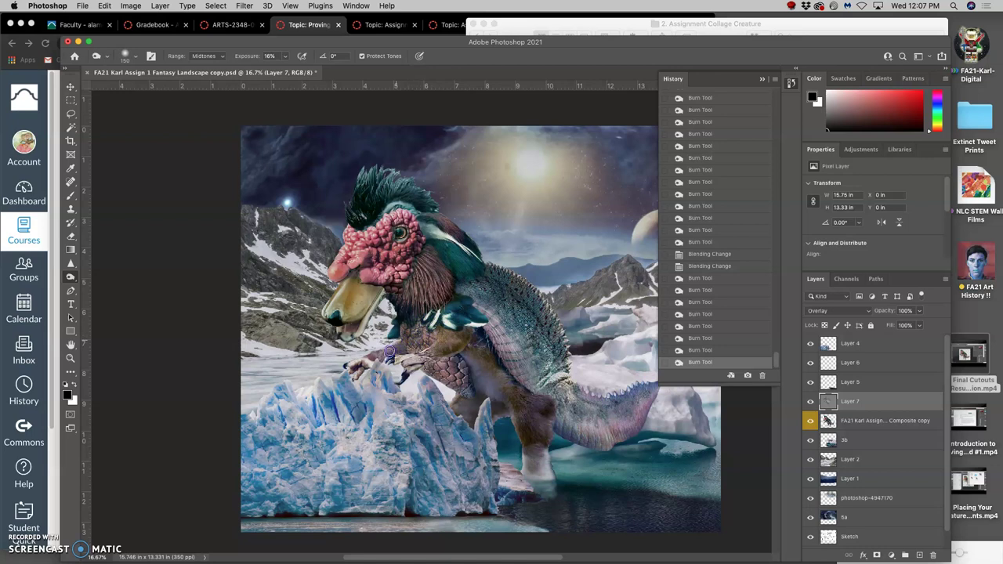
pyautogui.moveTo(432, 333)
pyautogui.mouseDown()
pyautogui.moveTo(471, 342)
pyautogui.moveTo(430, 332)
pyautogui.moveTo(443, 325)
pyautogui.moveTo(440, 307)
pyautogui.moveTo(481, 320)
pyautogui.mouseUp()
pyautogui.moveTo(433, 294); pyautogui.dragTo(414, 303)
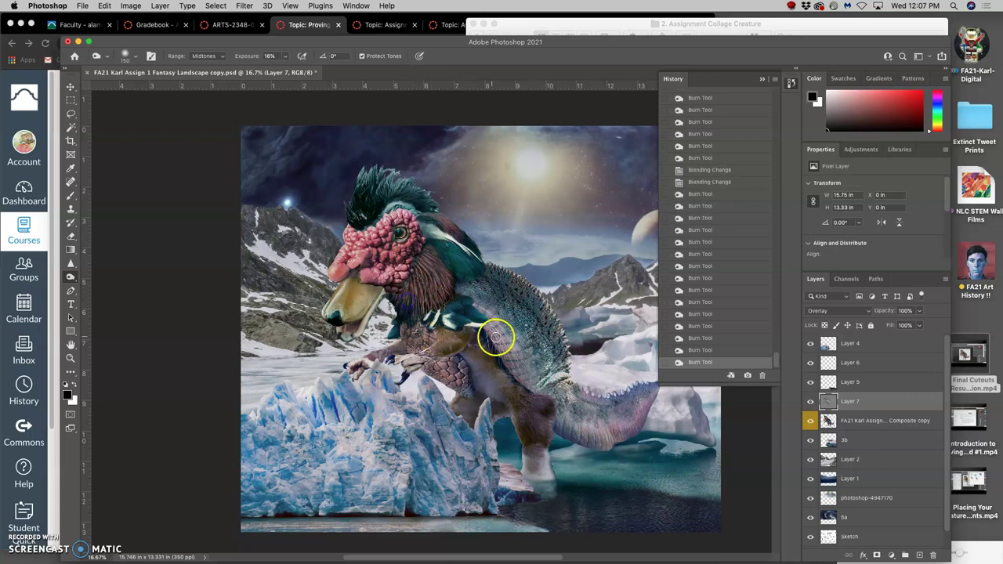
pyautogui.moveTo(497, 334)
pyautogui.mouseDown()
pyautogui.moveTo(513, 340)
pyautogui.moveTo(497, 335)
pyautogui.mouseUp()
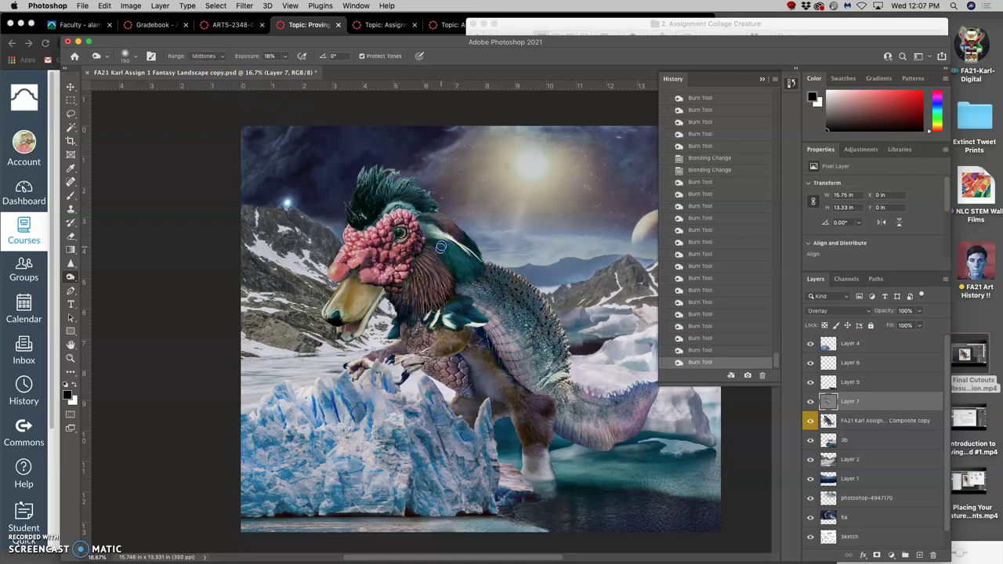
# Burn shading into the creature's neck feathers, along its scaly flank and on the underside of its tail.
pyautogui.moveTo(459, 302); pyautogui.dragTo(458, 329)
pyautogui.moveTo(454, 272)
pyautogui.mouseDown()
pyautogui.moveTo(453, 254)
pyautogui.moveTo(469, 267)
pyautogui.moveTo(452, 249)
pyautogui.mouseUp()
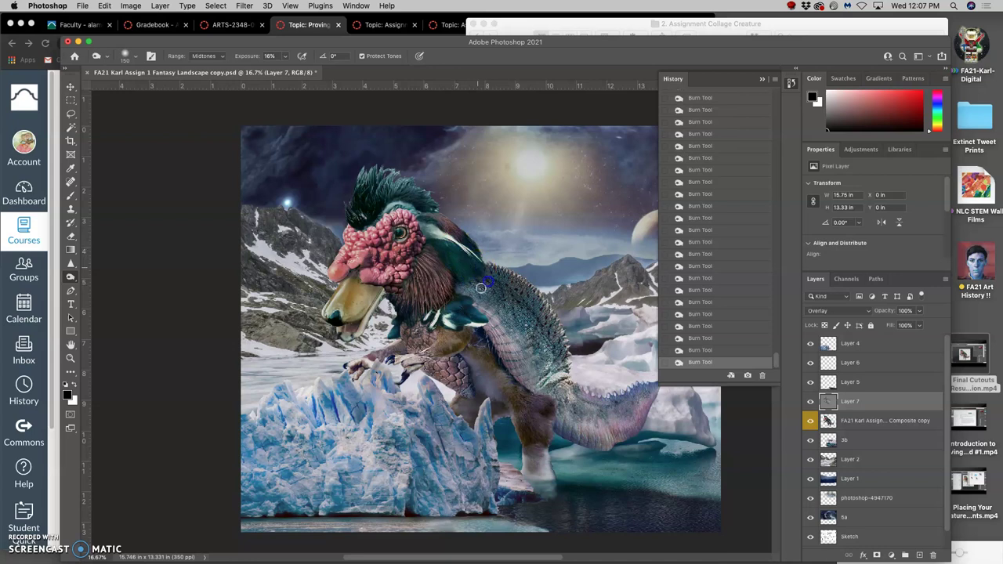
pyautogui.moveTo(479, 288)
pyautogui.mouseDown()
pyautogui.moveTo(491, 329)
pyautogui.moveTo(544, 397)
pyautogui.moveTo(558, 392)
pyautogui.mouseUp()
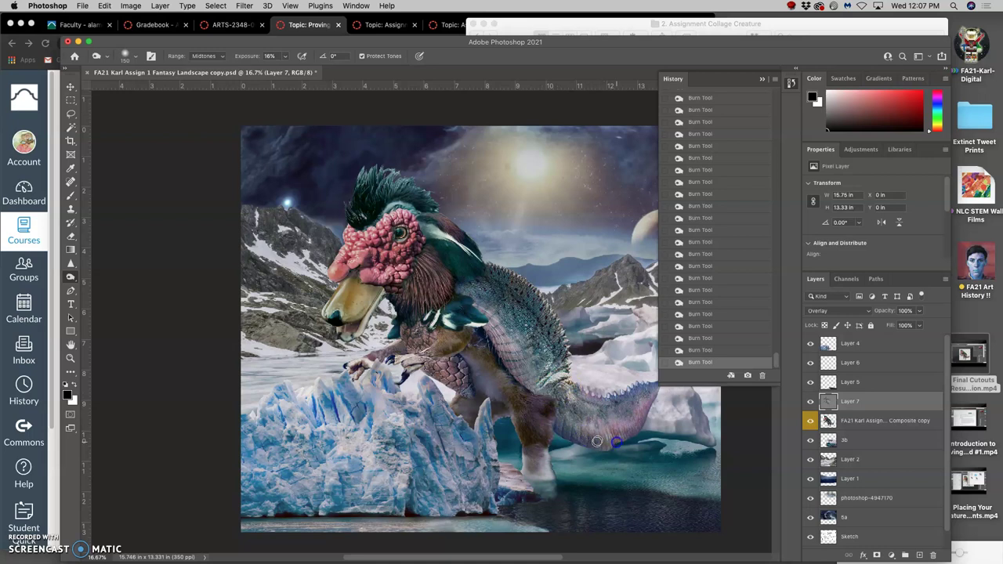
pyautogui.moveTo(596, 443); pyautogui.dragTo(612, 442)
pyautogui.moveTo(680, 396)
pyautogui.mouseDown()
pyautogui.moveTo(710, 405)
pyautogui.moveTo(697, 442)
pyautogui.moveTo(602, 450)
pyautogui.moveTo(621, 418)
pyautogui.moveTo(659, 404)
pyautogui.moveTo(651, 414)
pyautogui.moveTo(654, 403)
pyautogui.moveTo(647, 415)
pyautogui.moveTo(672, 422)
pyautogui.moveTo(632, 434)
pyautogui.moveTo(671, 391)
pyautogui.moveTo(661, 455)
pyautogui.moveTo(742, 427)
pyautogui.moveTo(674, 442)
pyautogui.moveTo(649, 426)
pyautogui.moveTo(658, 408)
pyautogui.moveTo(445, 426)
pyautogui.mouseUp()
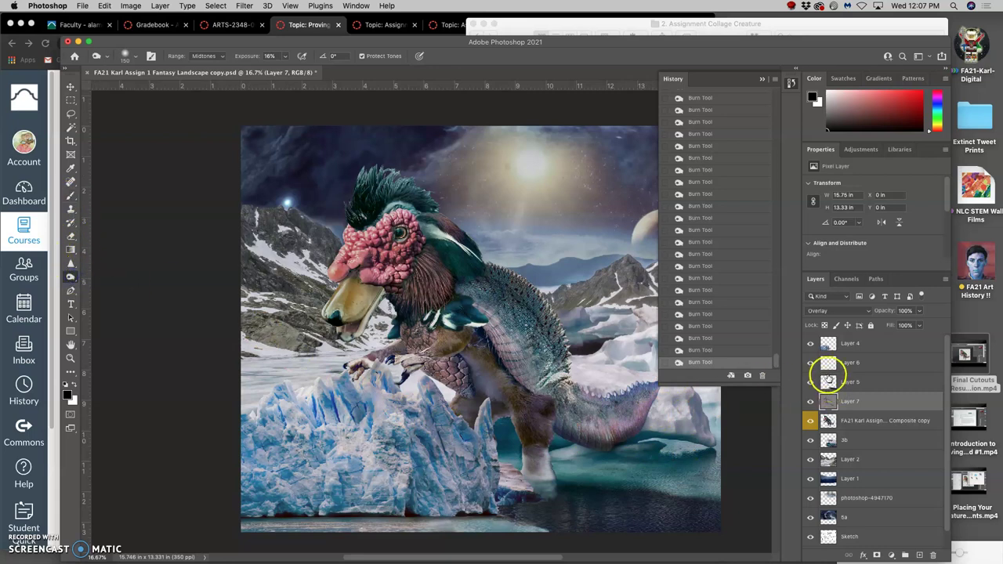
# Set the gray dodge-and-burn layer's blending mode to Normal to expose its painted strokes.
pyautogui.click(821, 314)
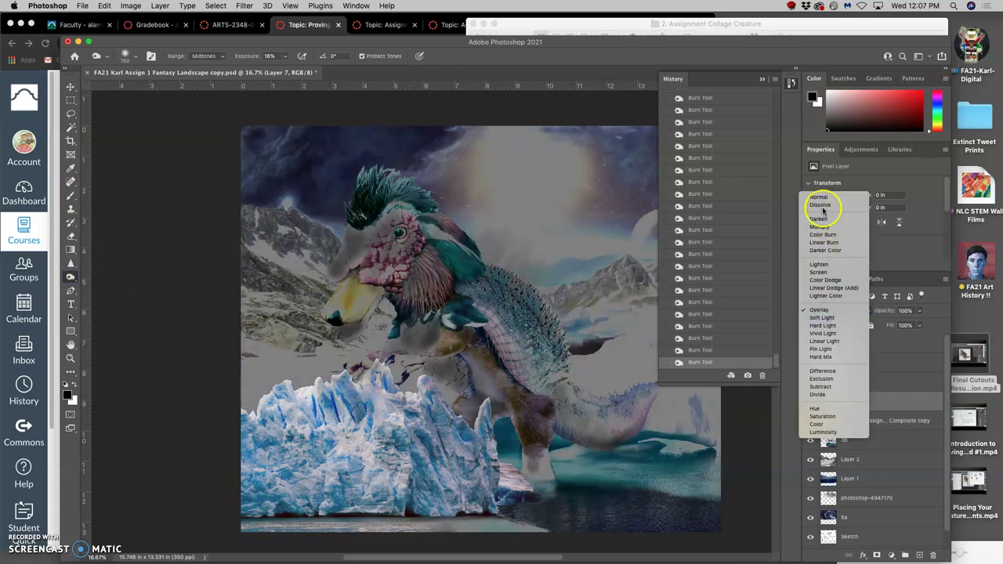
pyautogui.click(522, 358)
pyautogui.hotkey('alt', 'shift', 'n')
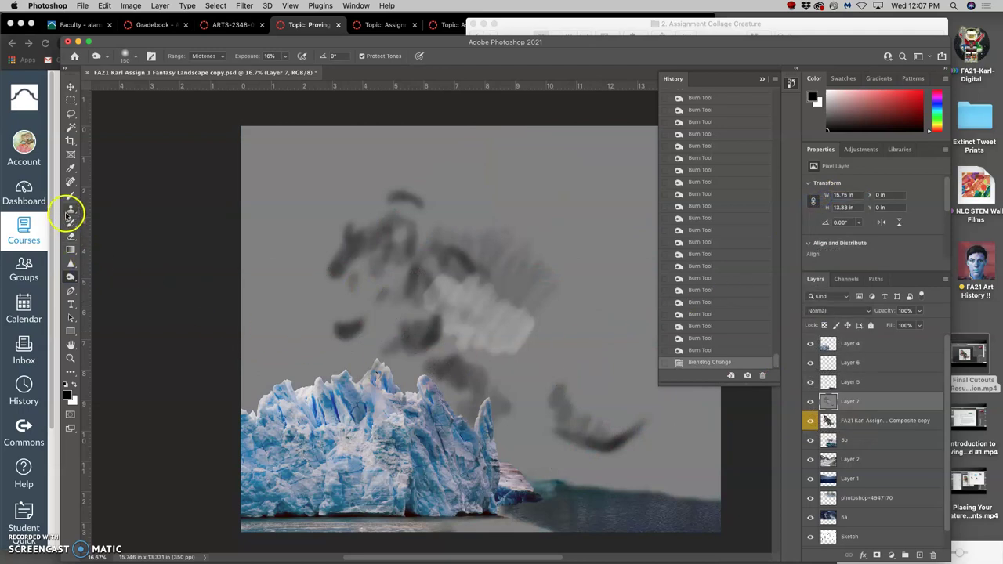
# Soften the burned strokes under the tail by cloning clean gray with an enlarged Clone Stamp brush, and restore the layer to Overlay.
pyautogui.click(69, 211)
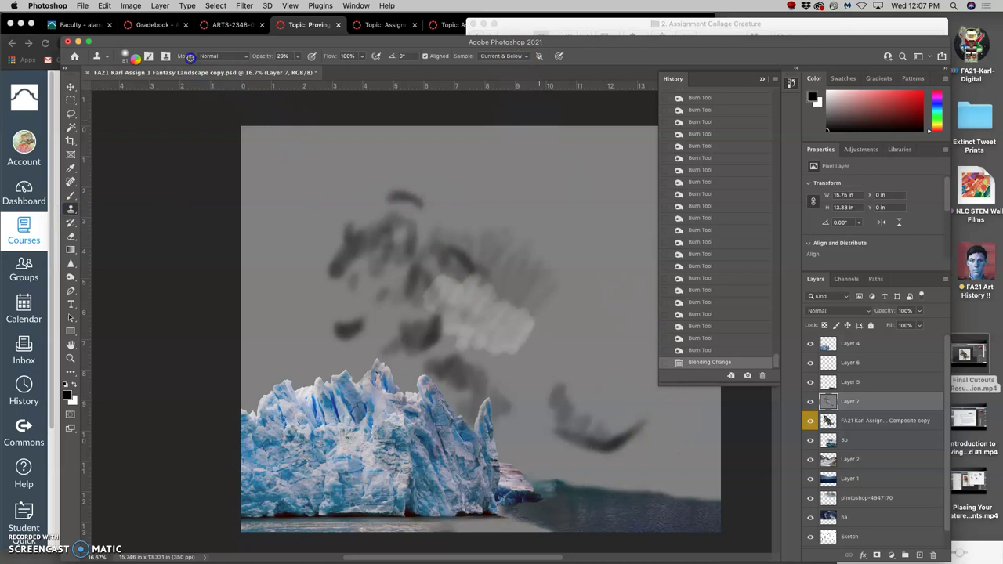
pyautogui.click(136, 59)
pyautogui.click(163, 88)
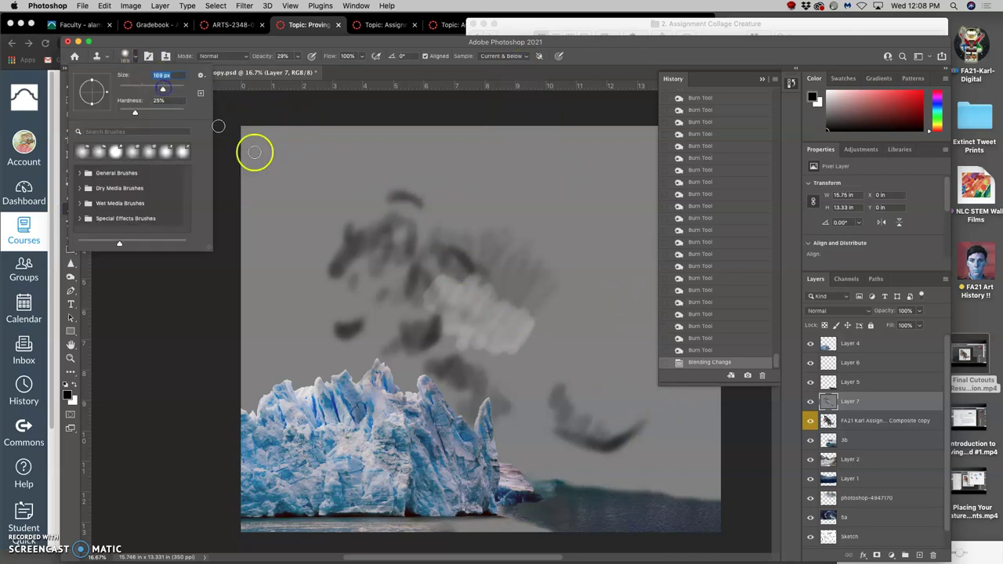
pyautogui.click(655, 445)
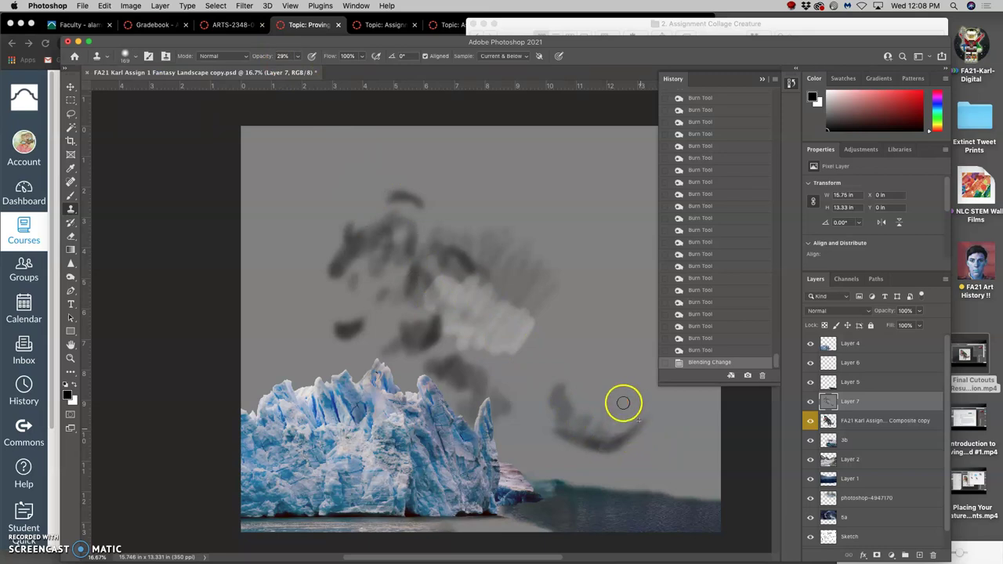
pyautogui.keyDown('alt'); pyautogui.click(656, 456); pyautogui.keyUp('alt')
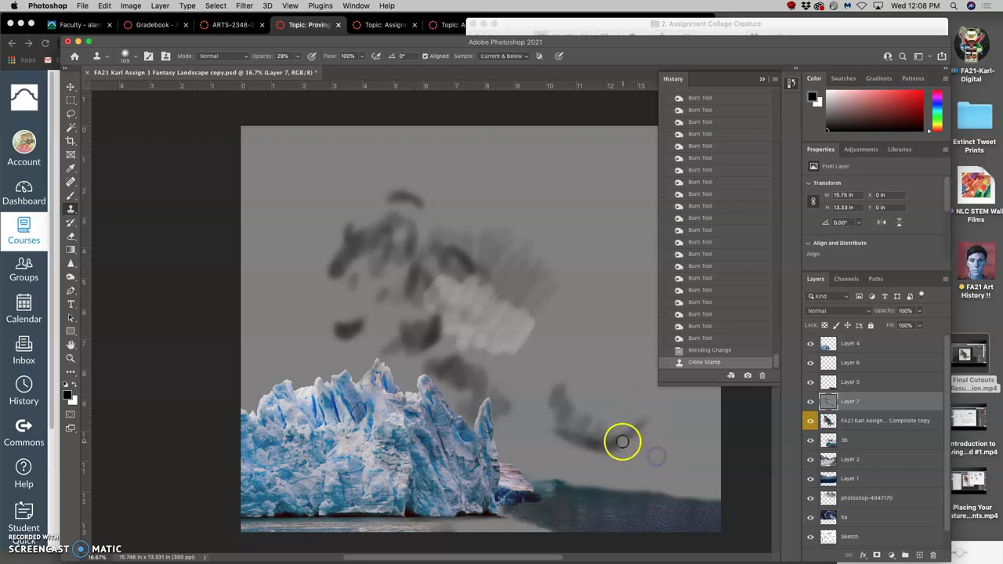
pyautogui.moveTo(618, 444); pyautogui.dragTo(597, 443)
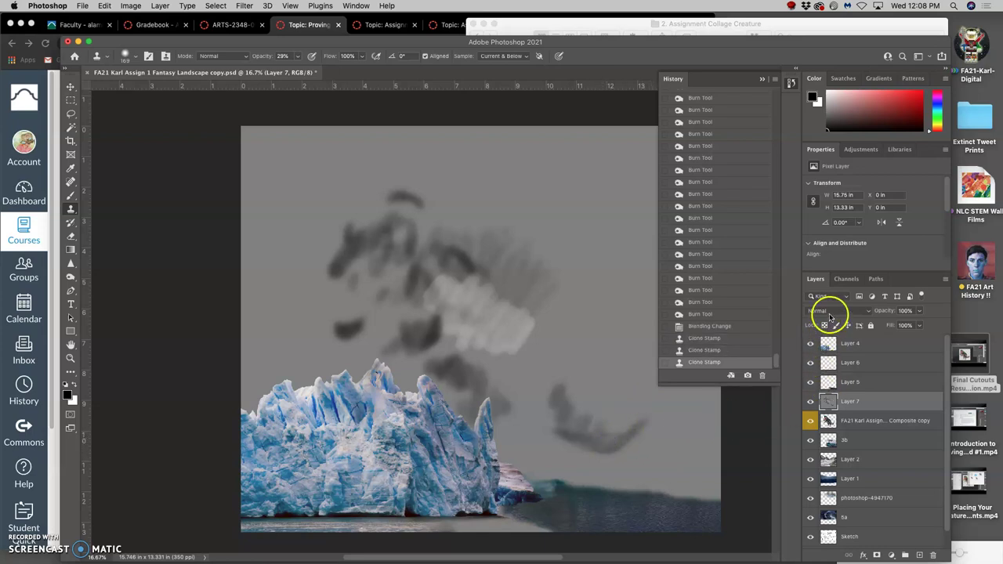
pyautogui.click(831, 310)
pyautogui.click(819, 423)
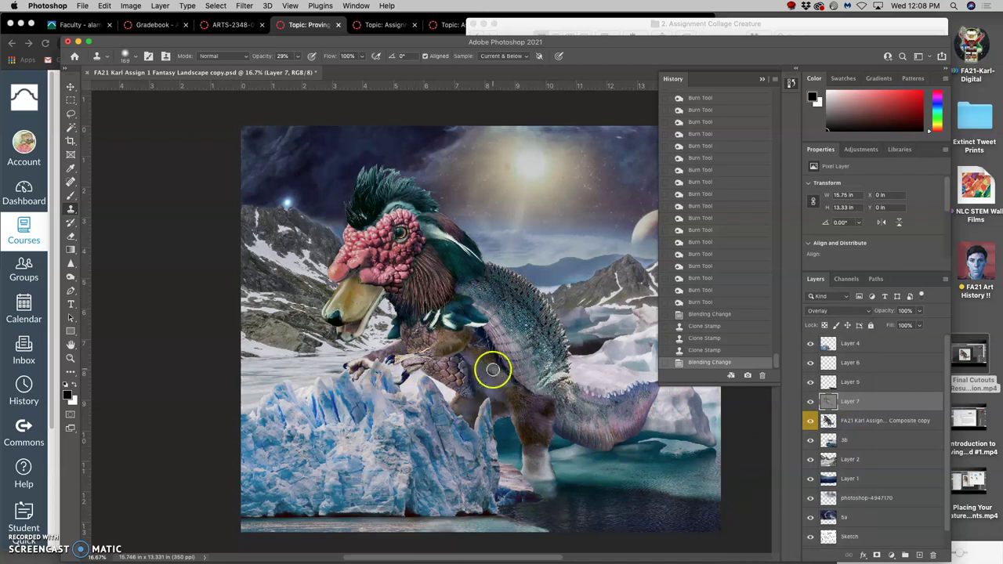
# Burn shadows along the creature's claws and forearm and down its lower hind leg with the Burn tool.
pyautogui.click(71, 276)
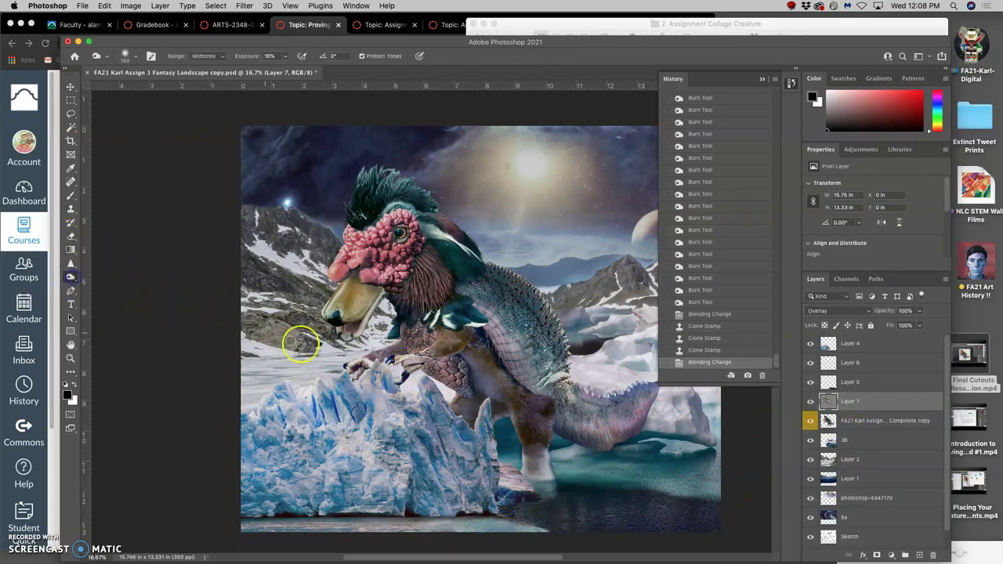
pyautogui.moveTo(365, 361)
pyautogui.mouseDown()
pyautogui.moveTo(357, 363)
pyautogui.moveTo(373, 359)
pyautogui.mouseUp()
pyautogui.moveTo(371, 359); pyautogui.dragTo(375, 357)
pyautogui.moveTo(382, 352)
pyautogui.mouseDown()
pyautogui.moveTo(472, 372)
pyautogui.moveTo(503, 412)
pyautogui.moveTo(409, 377)
pyautogui.mouseUp()
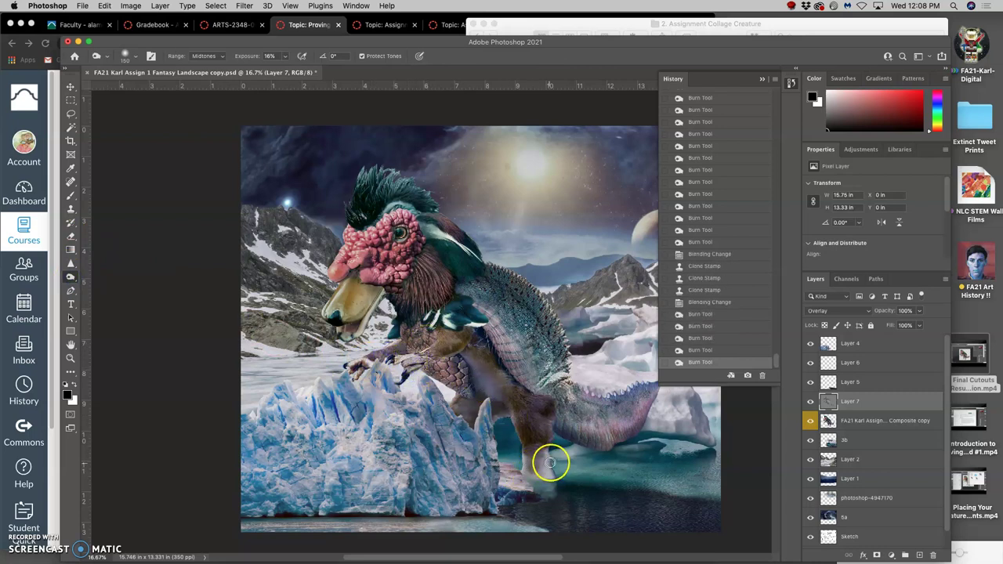
pyautogui.moveTo(551, 462)
pyautogui.mouseDown()
pyautogui.moveTo(548, 477)
pyautogui.moveTo(532, 463)
pyautogui.moveTo(526, 470)
pyautogui.moveTo(530, 446)
pyautogui.mouseUp()
# Burn shading into the bumpy red skin of the creature's face and forehead.
pyautogui.moveTo(362, 251)
pyautogui.mouseDown()
pyautogui.moveTo(372, 299)
pyautogui.moveTo(360, 241)
pyautogui.mouseUp()
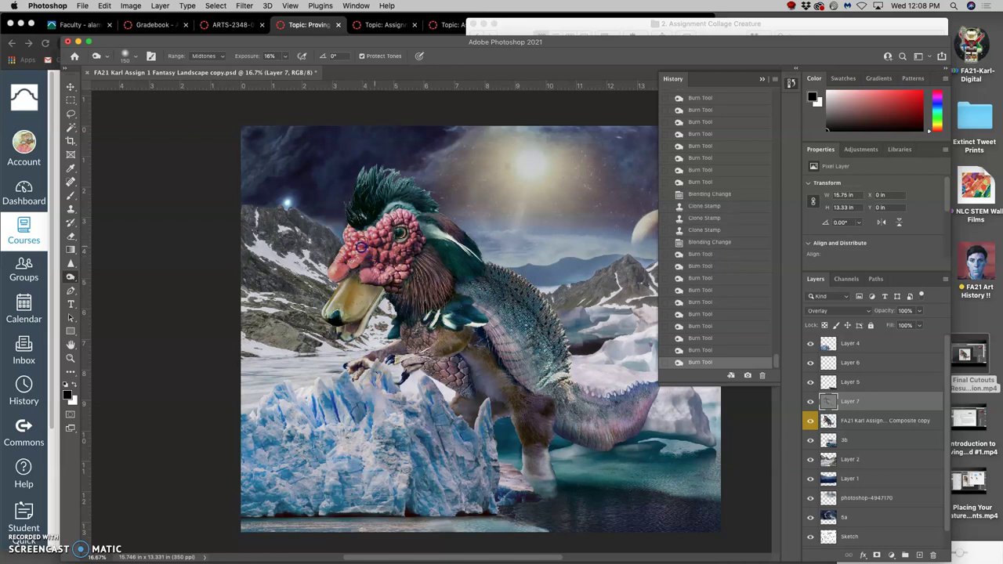
pyautogui.click(372, 222)
pyautogui.click(381, 213)
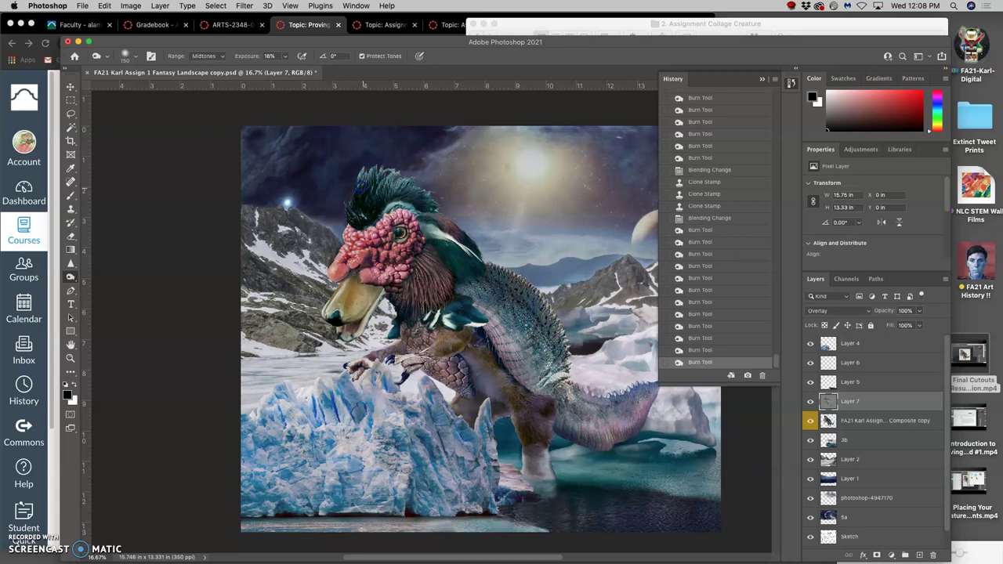
# Darken the creature's head crest with short burn strokes along the feather tips.
pyautogui.click(368, 192)
pyautogui.click(401, 186)
pyautogui.click(401, 185)
pyautogui.click(400, 182)
pyautogui.click(398, 178)
pyautogui.click(396, 177)
pyautogui.click(390, 173)
pyautogui.click(383, 177)
pyautogui.click(377, 172)
pyautogui.click(370, 172)
pyautogui.click(362, 173)
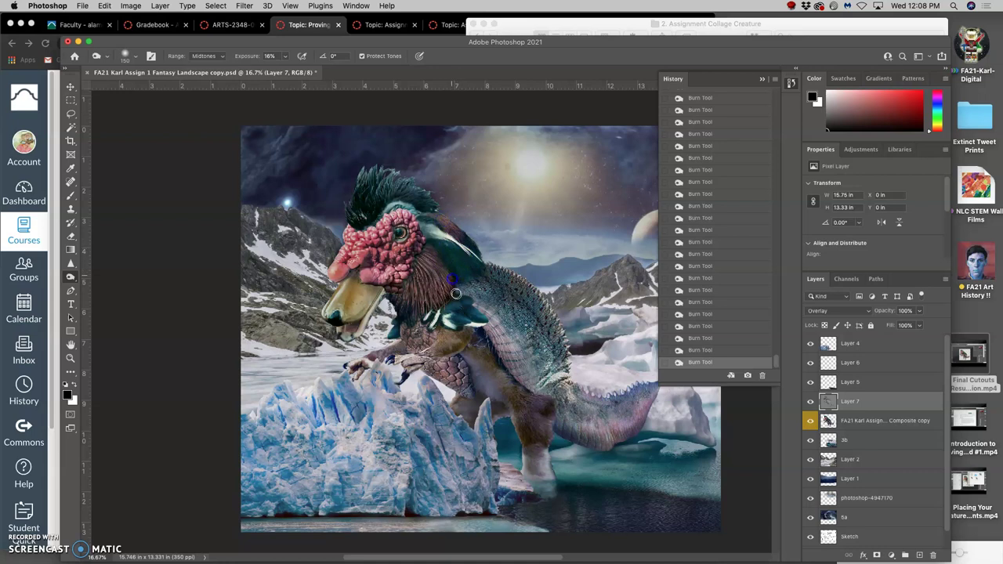
# Burn shadows at the tail's base, on the creature's underside and along its scaly flank, and collapse the edit history.
pyautogui.moveTo(569, 400); pyautogui.dragTo(562, 389)
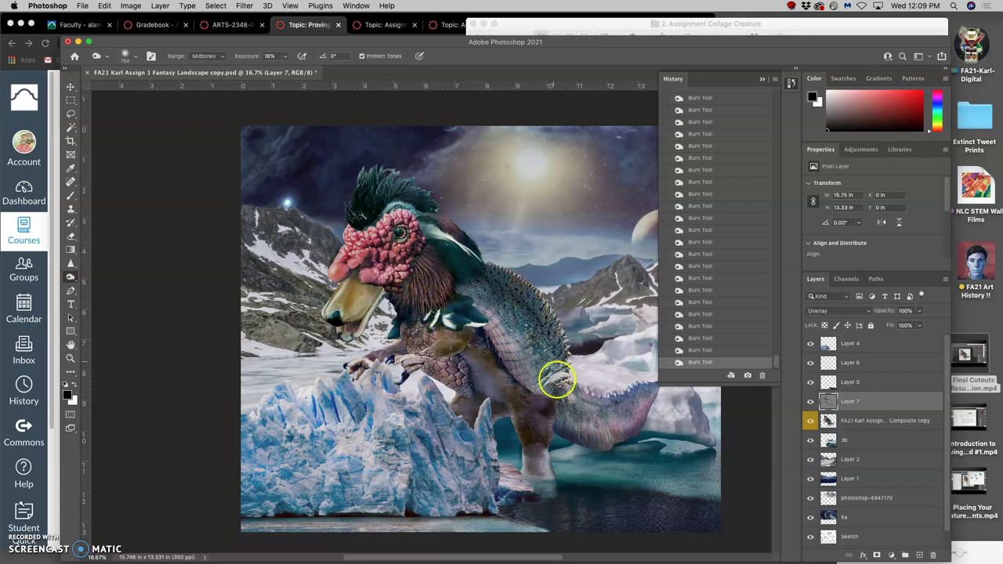
pyautogui.moveTo(469, 400); pyautogui.dragTo(457, 398)
pyautogui.moveTo(510, 362)
pyautogui.mouseDown()
pyautogui.moveTo(497, 381)
pyautogui.moveTo(492, 302)
pyautogui.mouseUp()
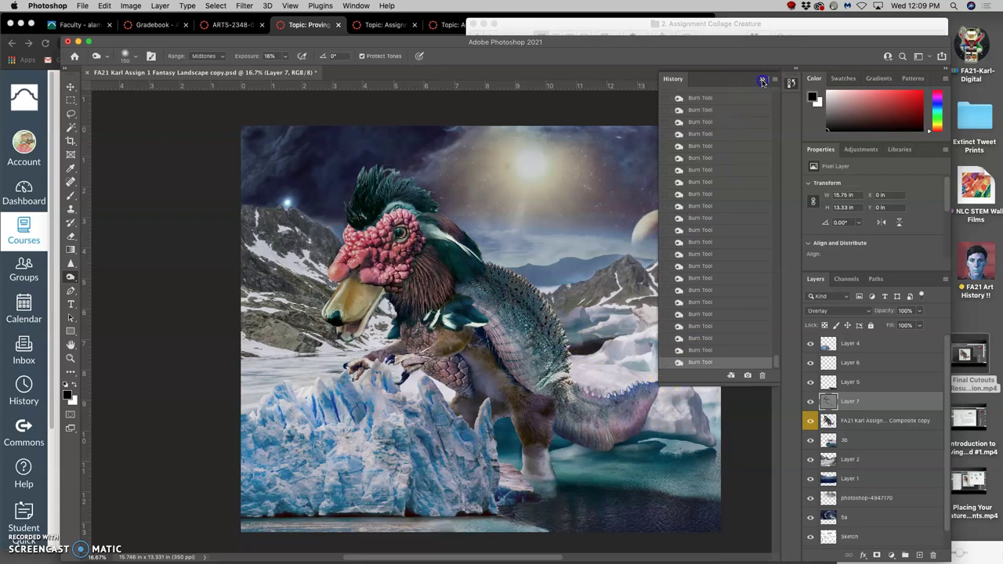
pyautogui.click(762, 79)
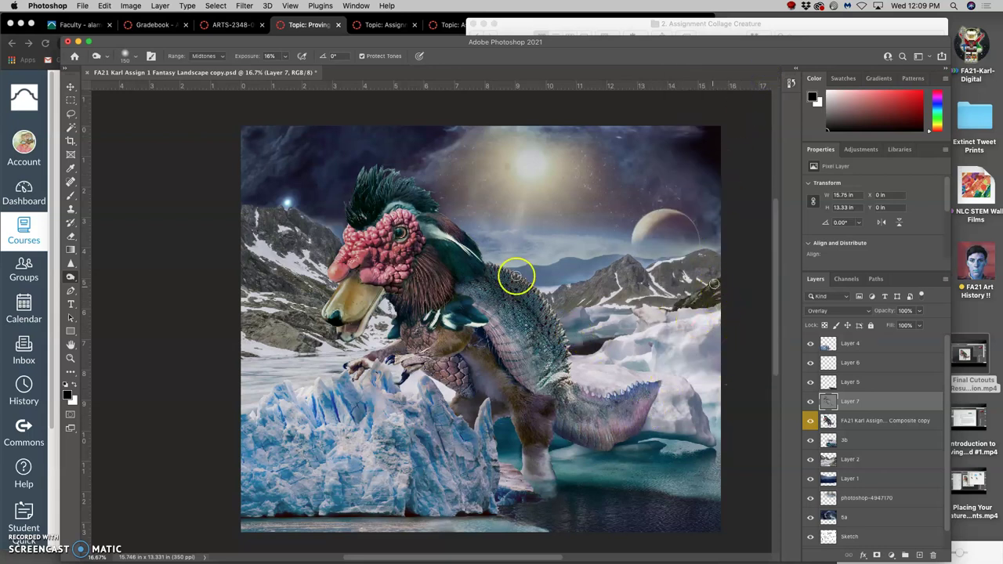